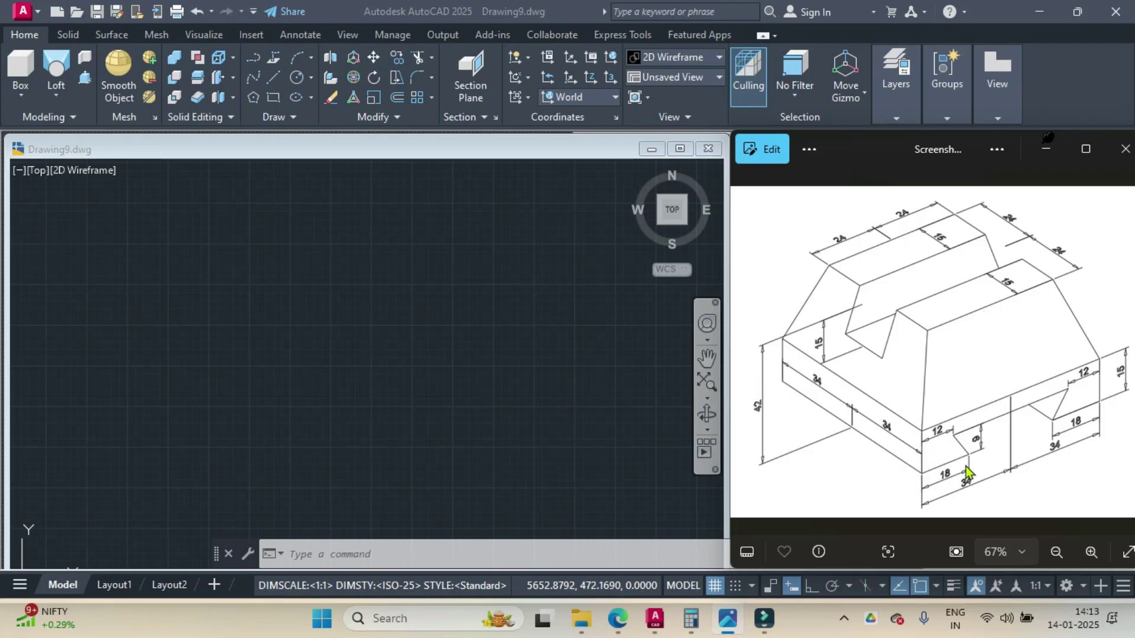
Step: Switch the viewport from the Top view to the Front view
click(36, 175)
click(36, 171)
click(62, 287)
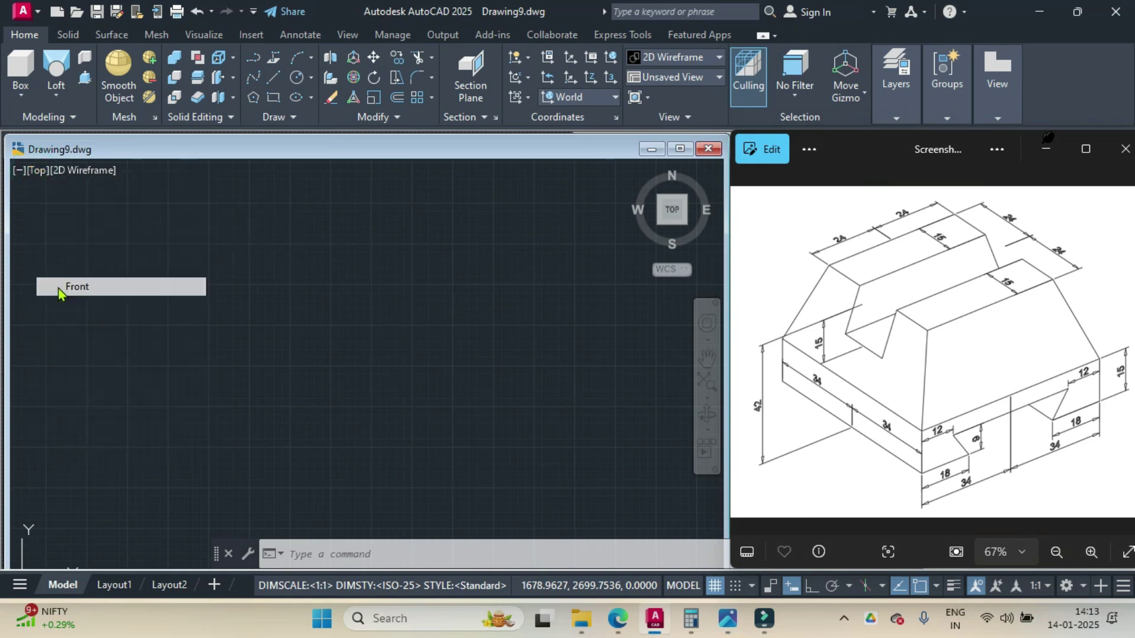
middle_drag(349, 294, 258, 441)
scroll(258, 442, down, 2)
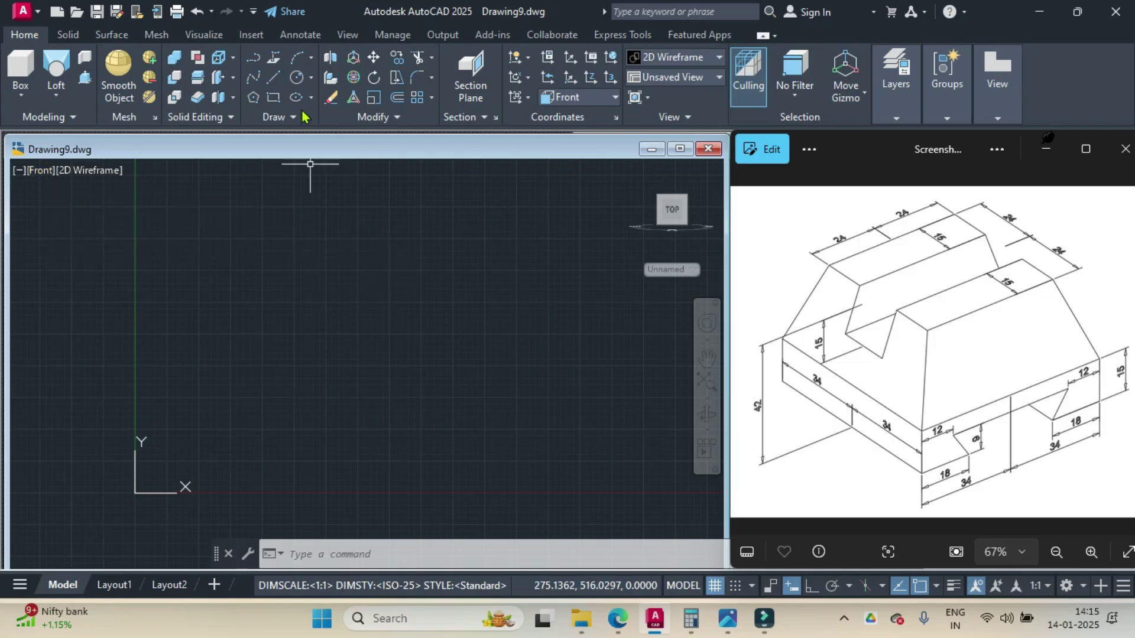
Step: Draw a rectangle 68 wide and 15 high in the front plane
click(273, 98)
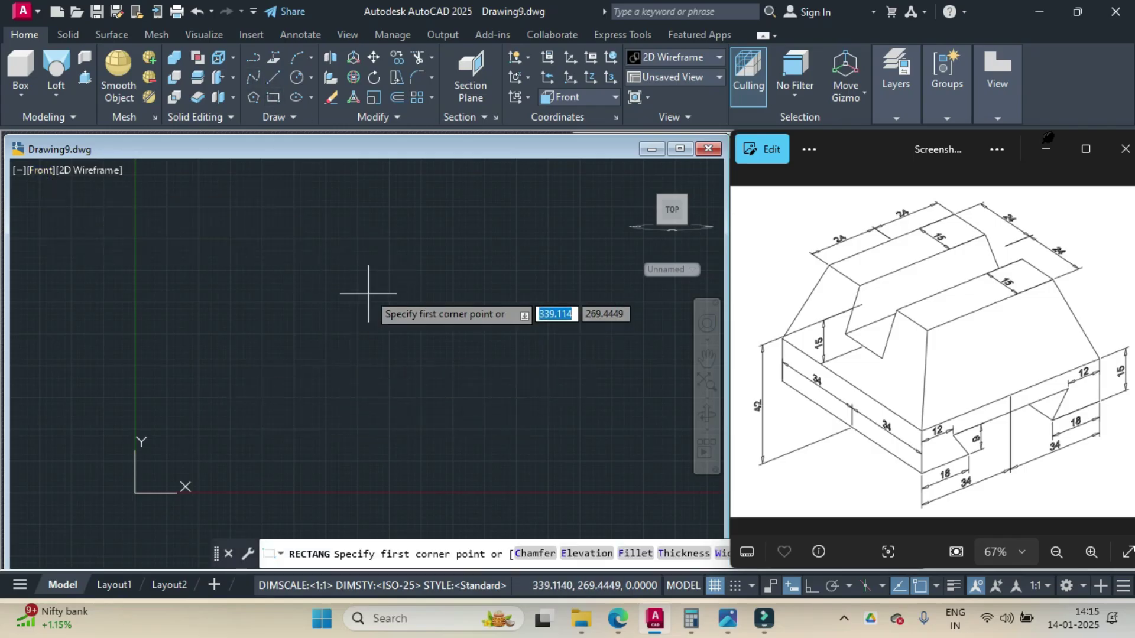
click(218, 271)
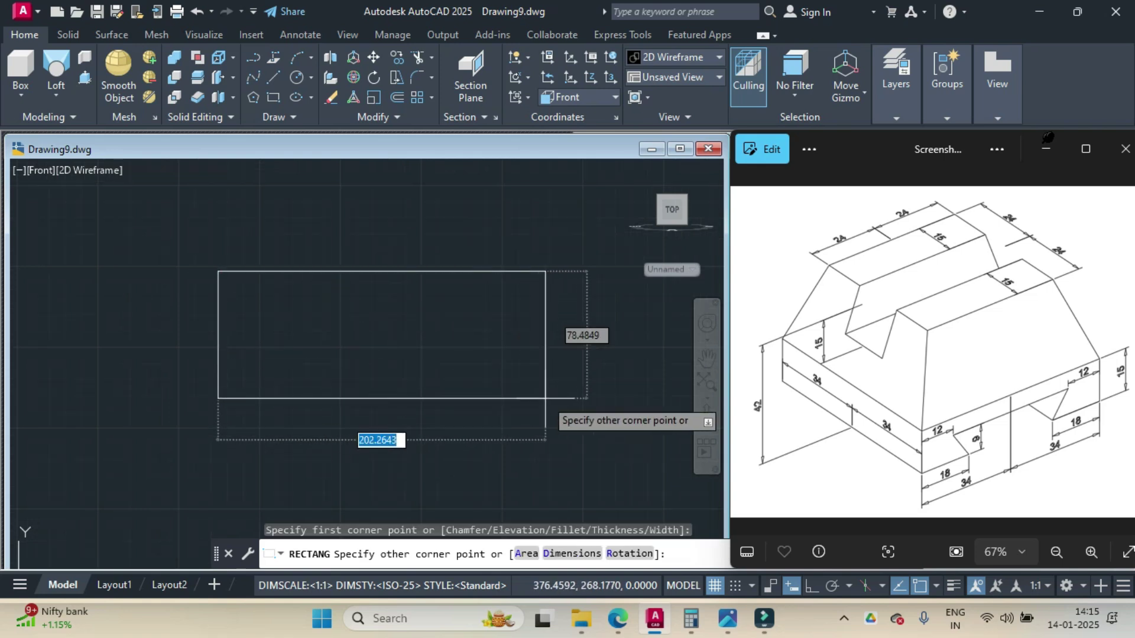
text(68)
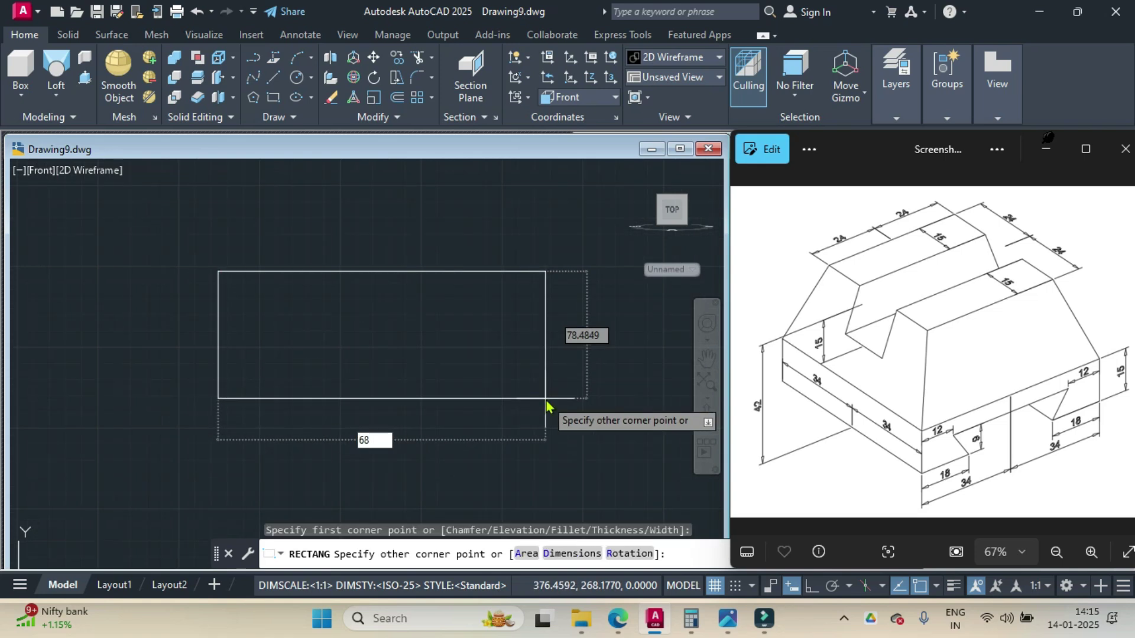
key(Tab)
text(15)
key(Return)
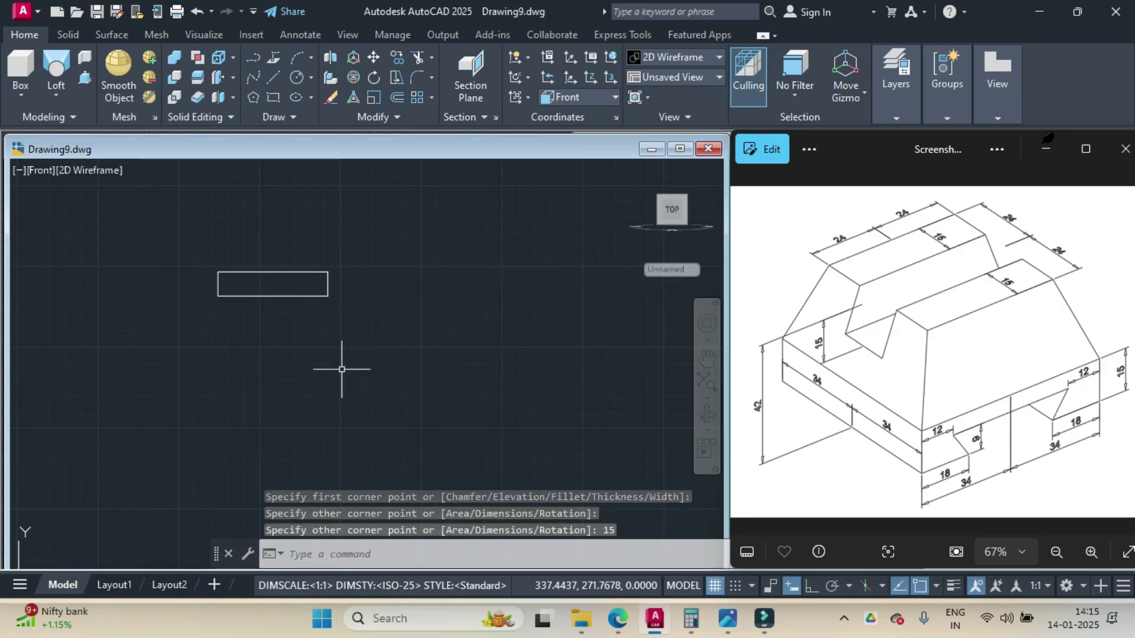
Step: Draw a horizontal line 44 long above the rectangle with Ortho turned on
scroll(201, 254, up, 5)
scroll(215, 270, down, 3)
click(273, 76)
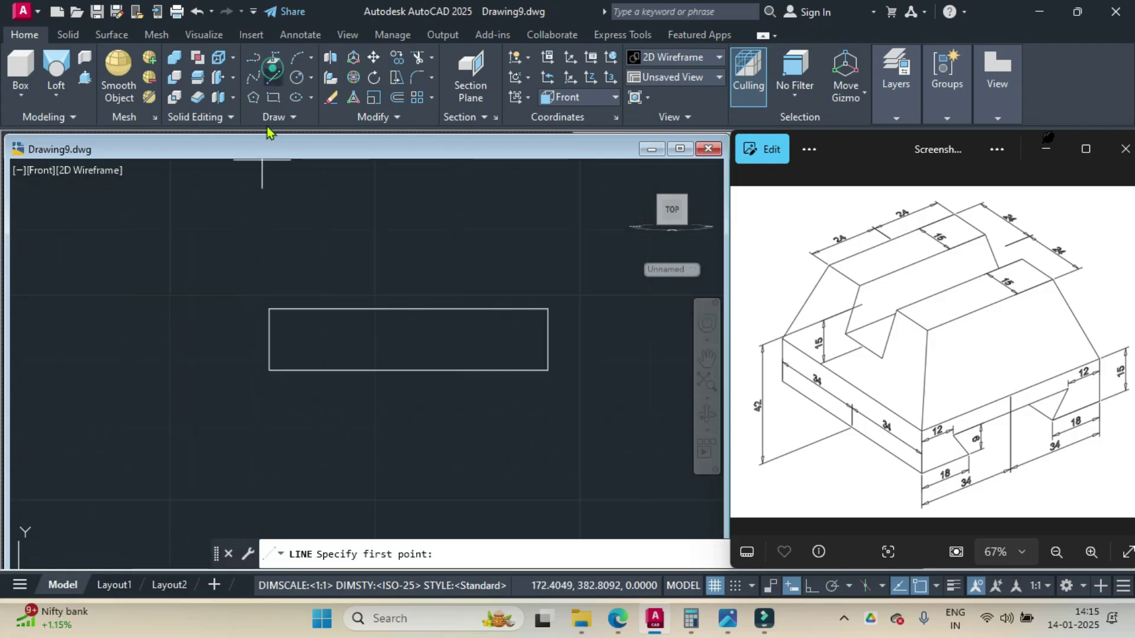
click(279, 242)
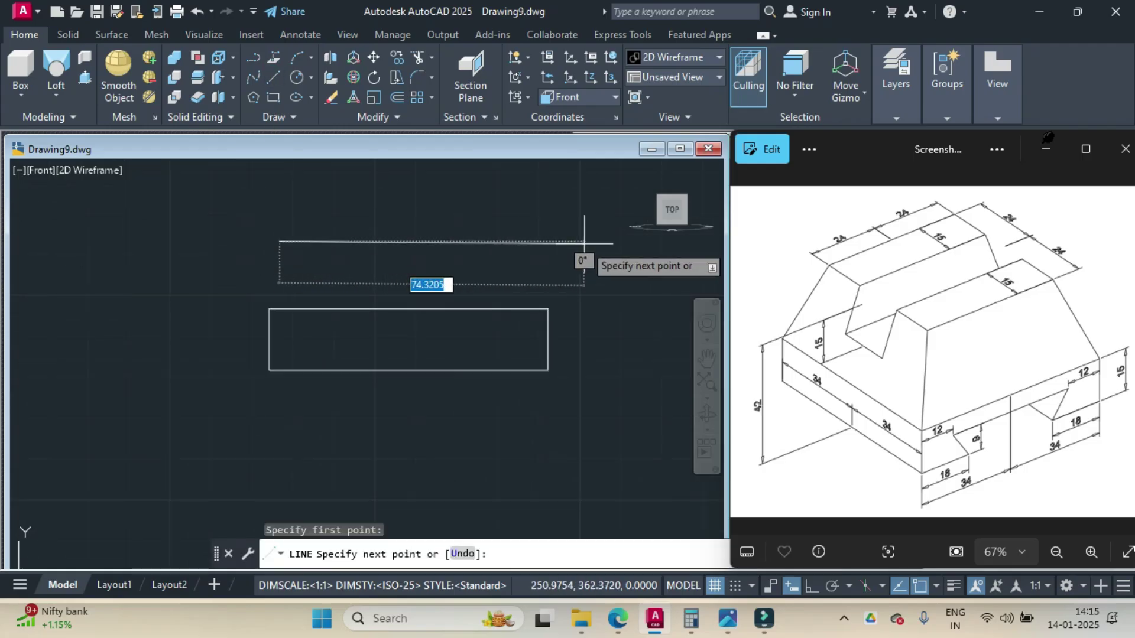
key(F8)
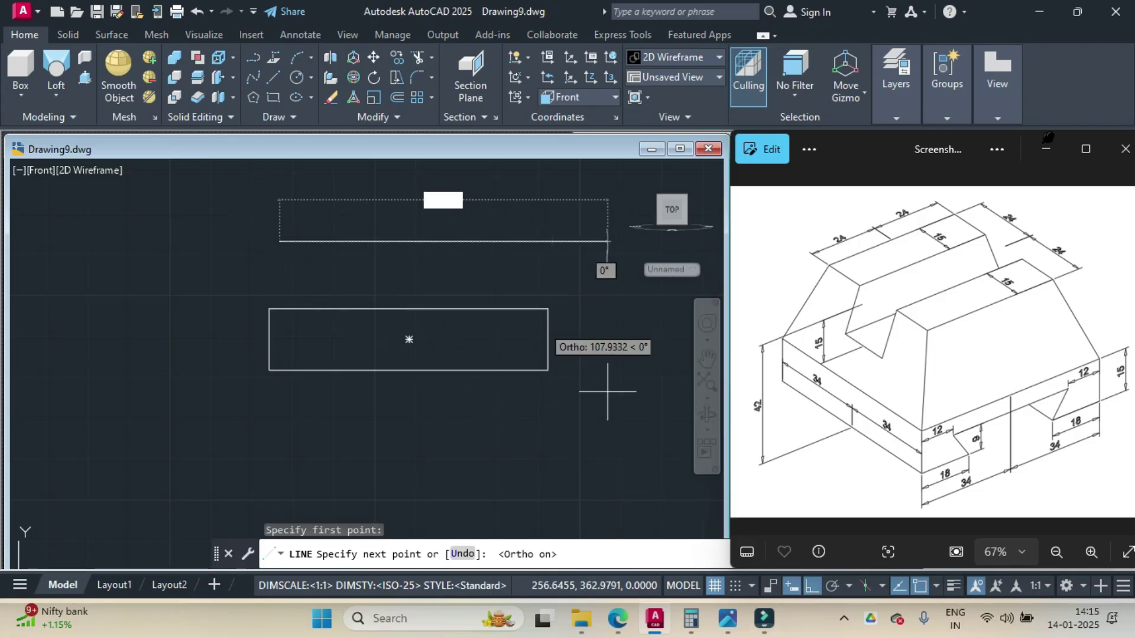
text(44)
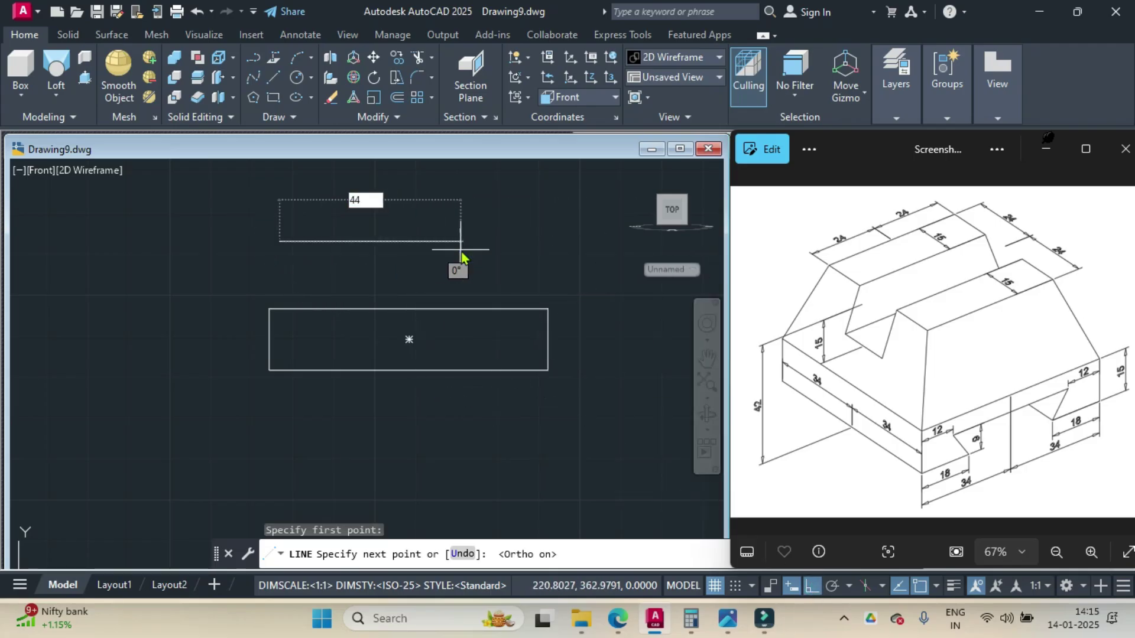
key(Return)
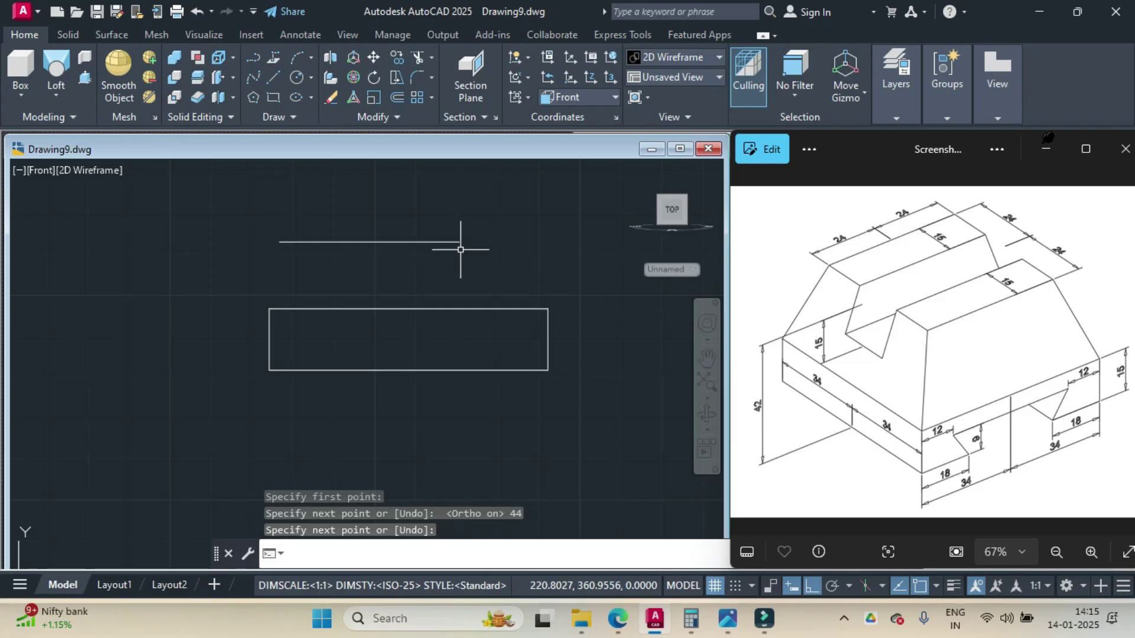
key(Return)
Step: Move the 44-long line by its midpoint to 9 above the midpoint of the rectangle's lower edge, using the From snap
text(MOVe)
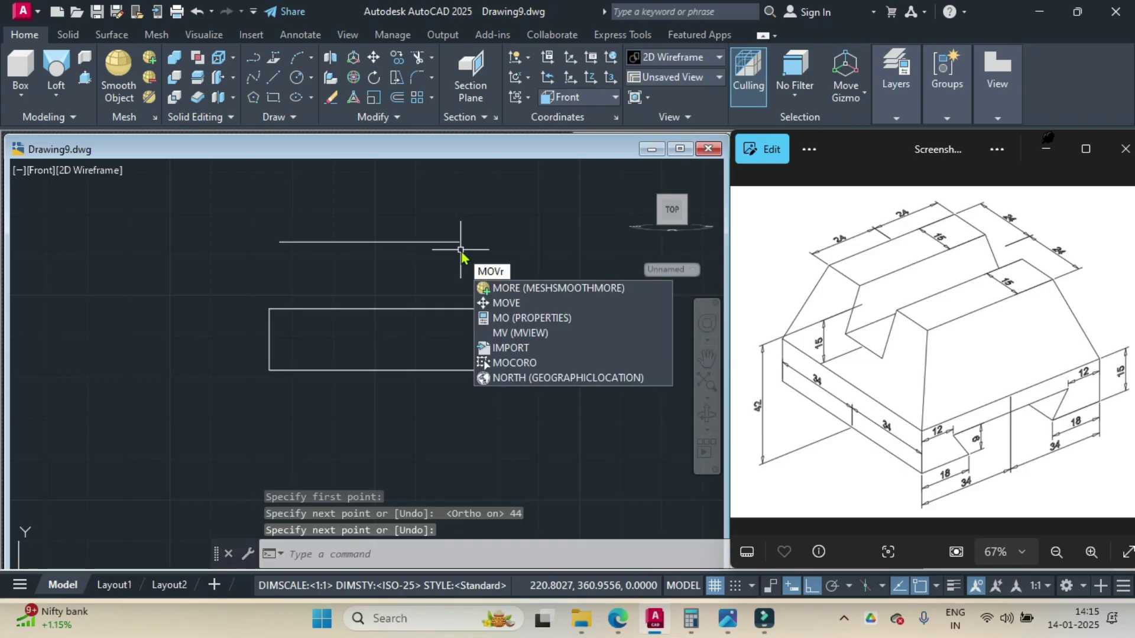
key(Return)
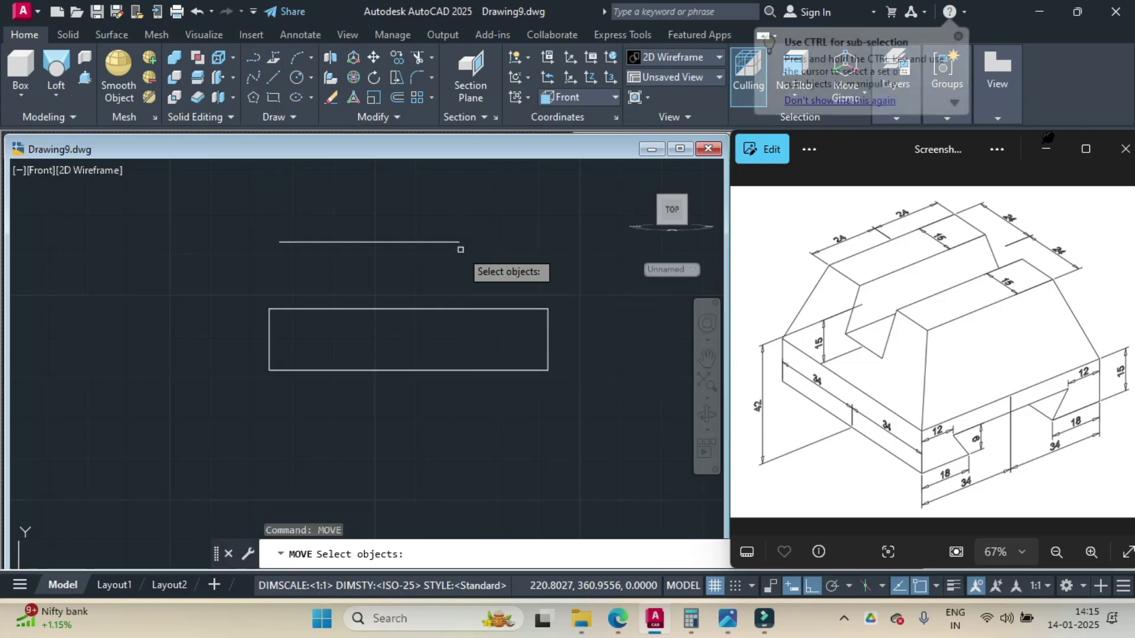
click(394, 243)
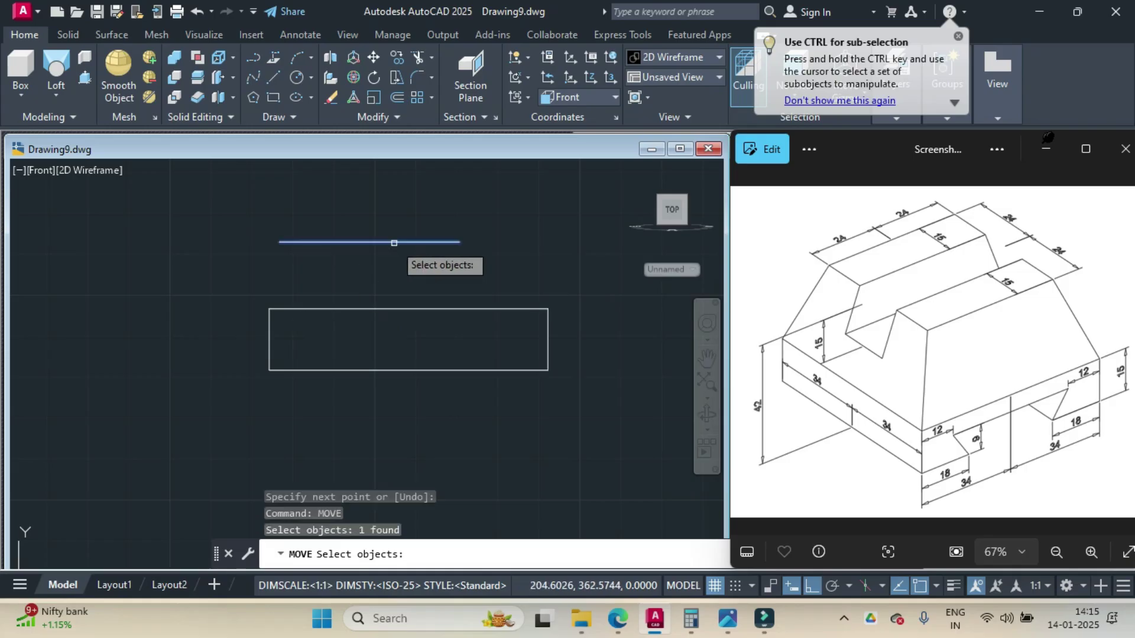
key(Return)
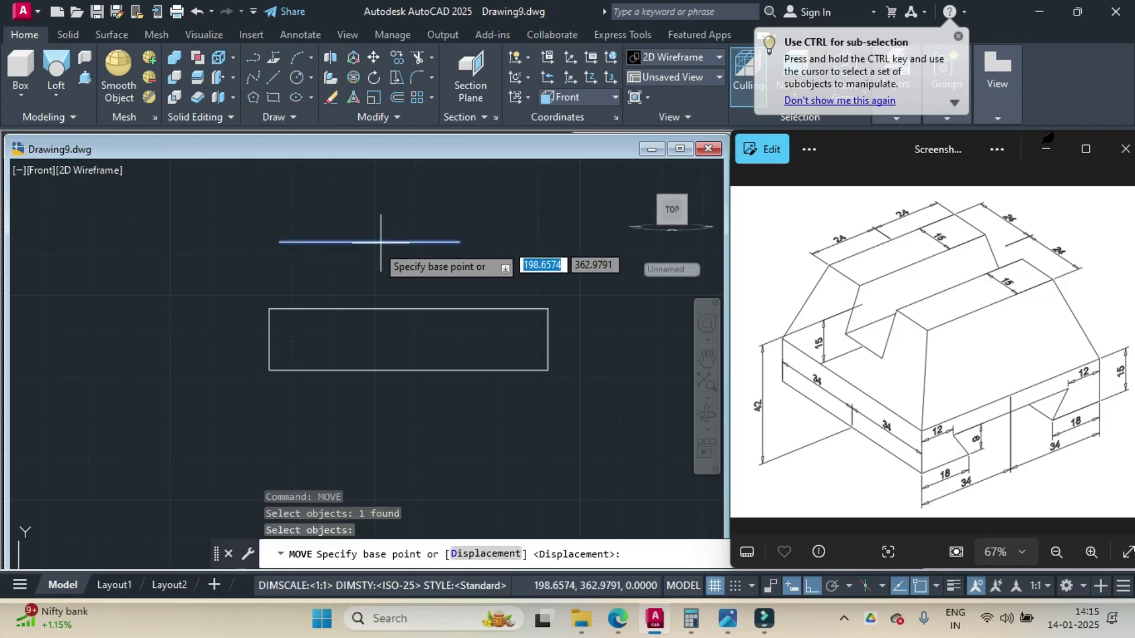
click(370, 242)
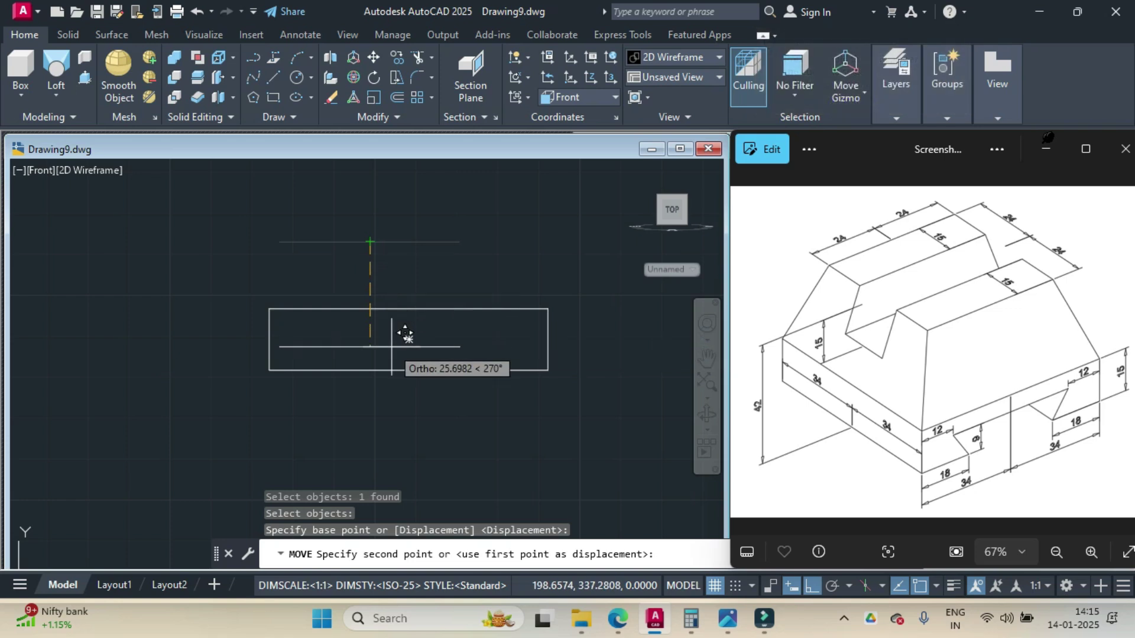
shift+right_click(391, 346)
click(427, 234)
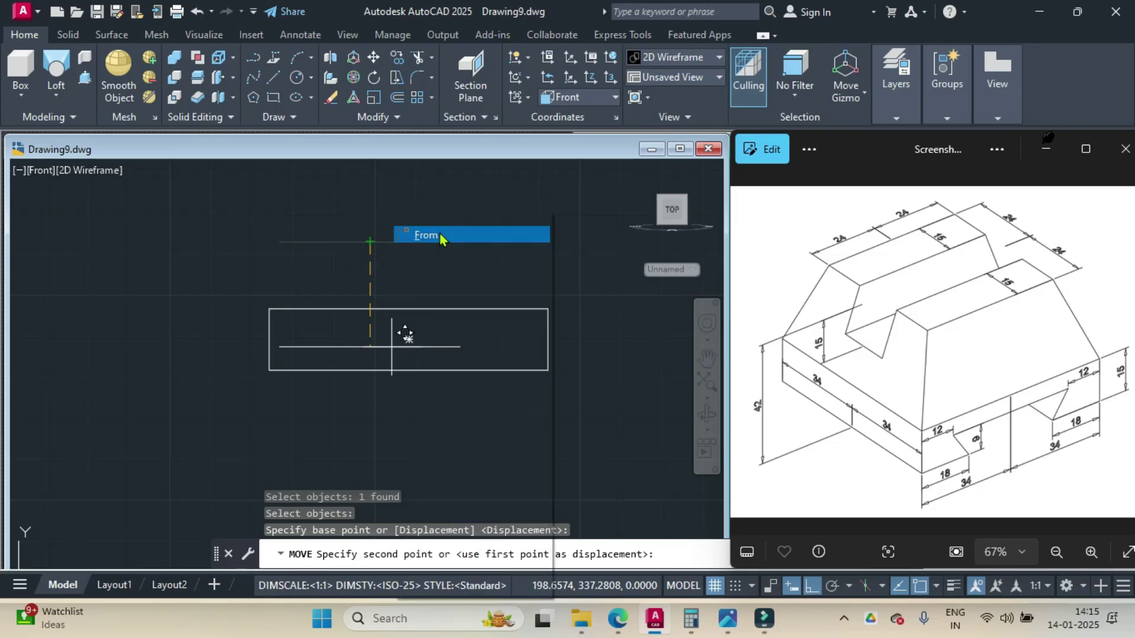
click(408, 371)
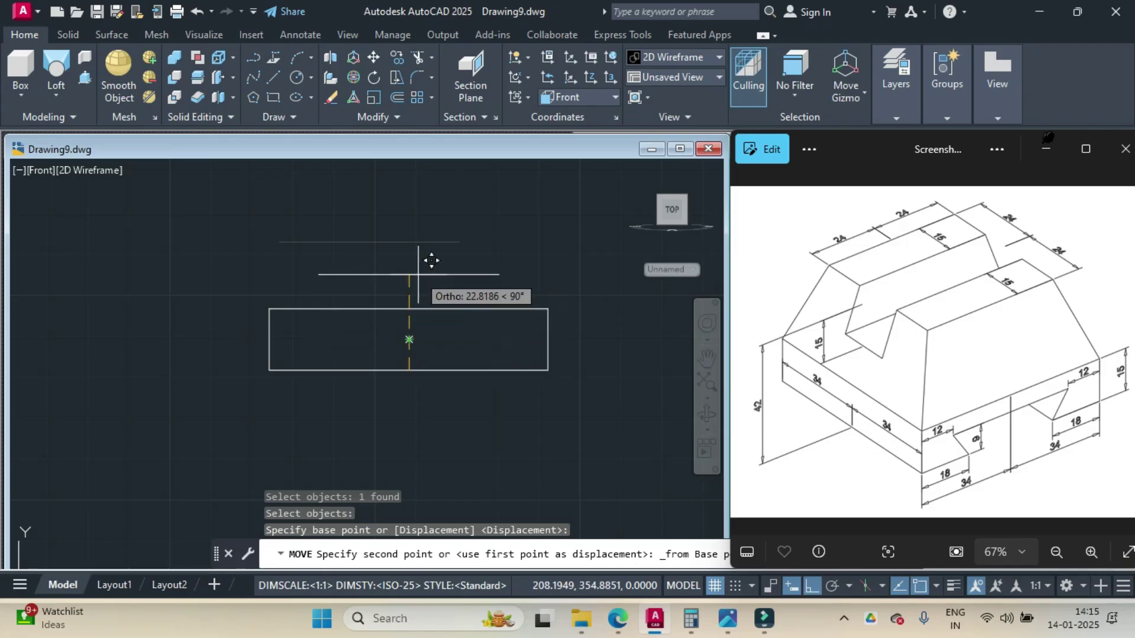
text(9)
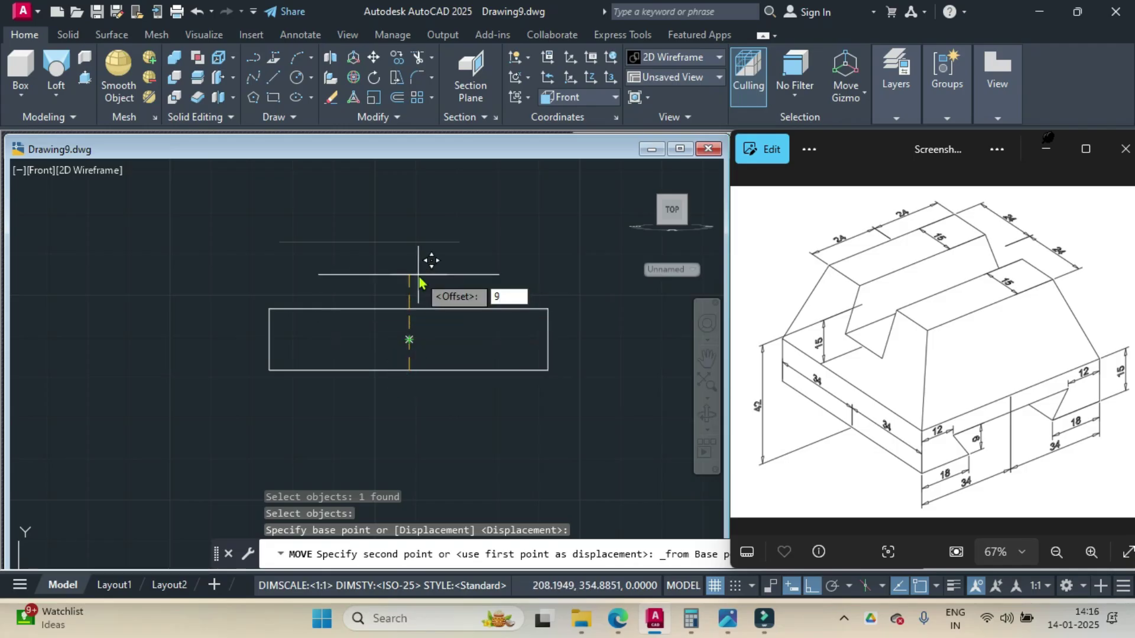
key(Return)
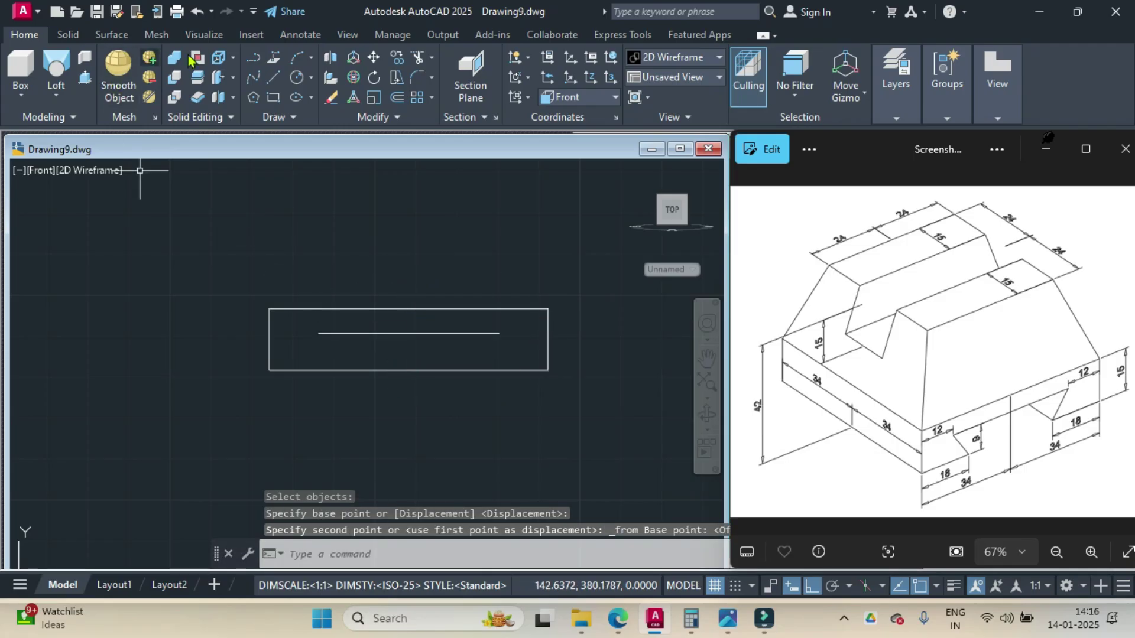
Step: Draw a line 18 long leftward from the rectangle's lower right corner, continuing with Ortho off to the inner line's right end
click(275, 79)
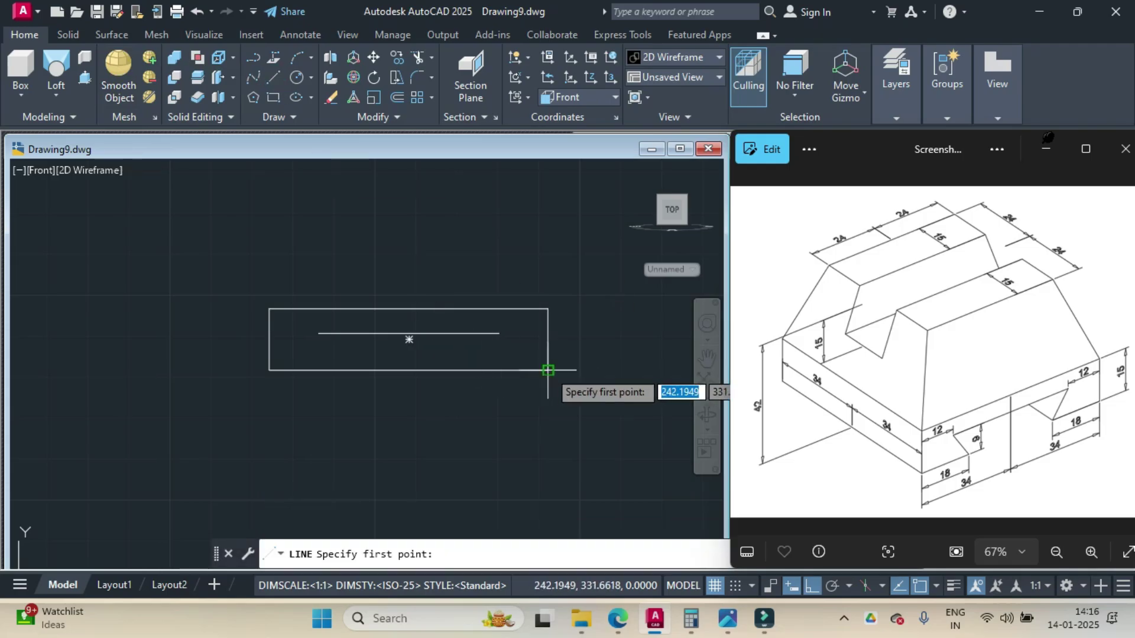
click(548, 370)
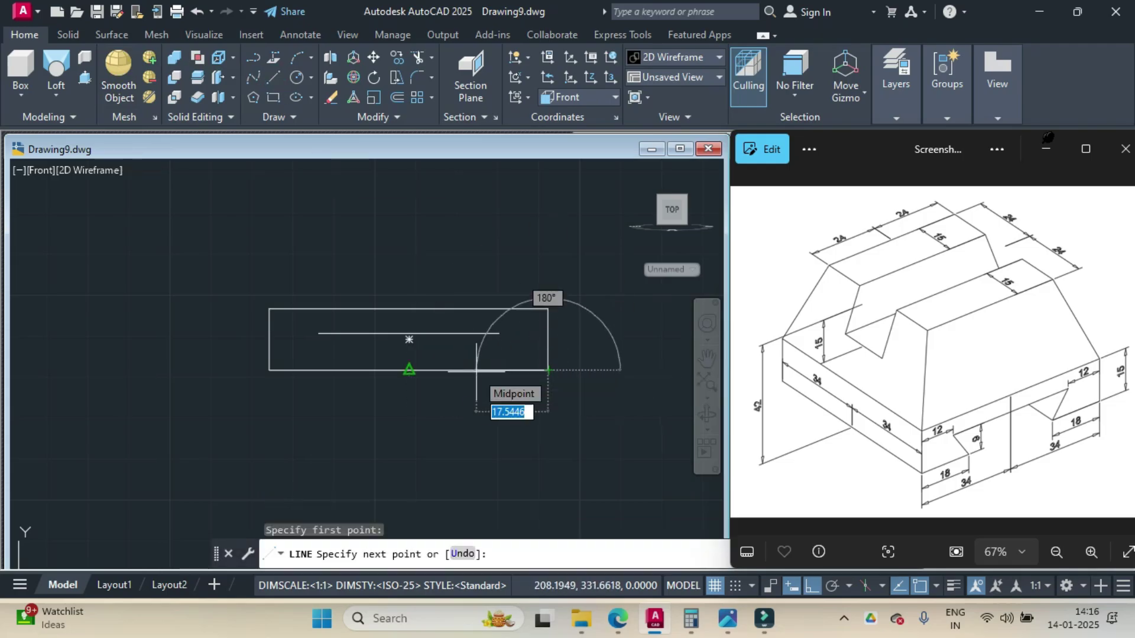
text(18)
key(Return)
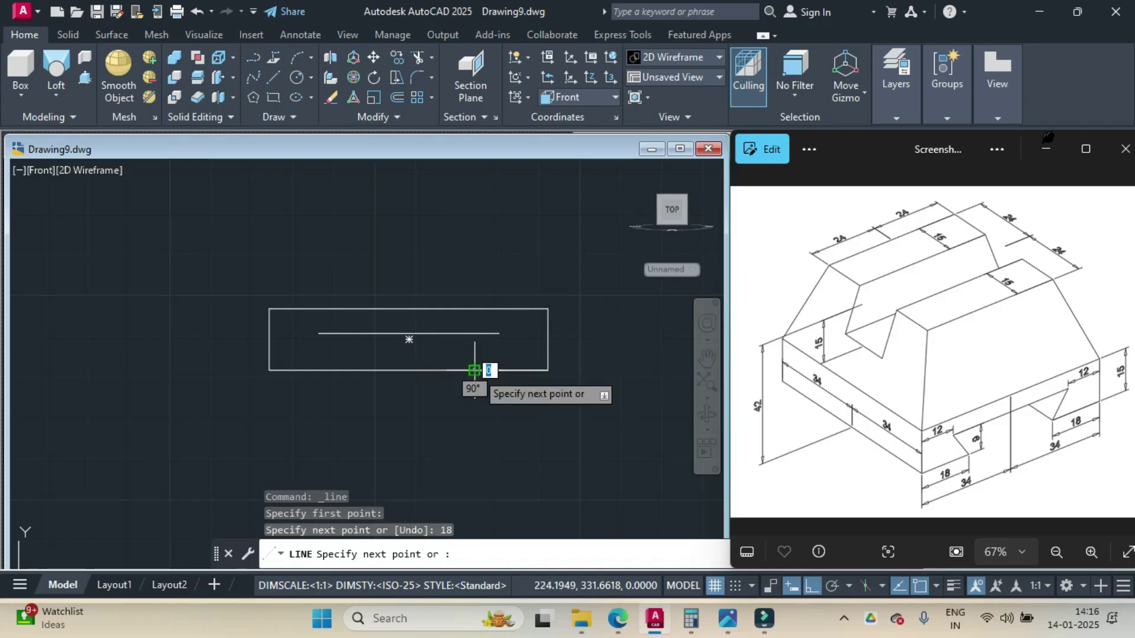
click(813, 585)
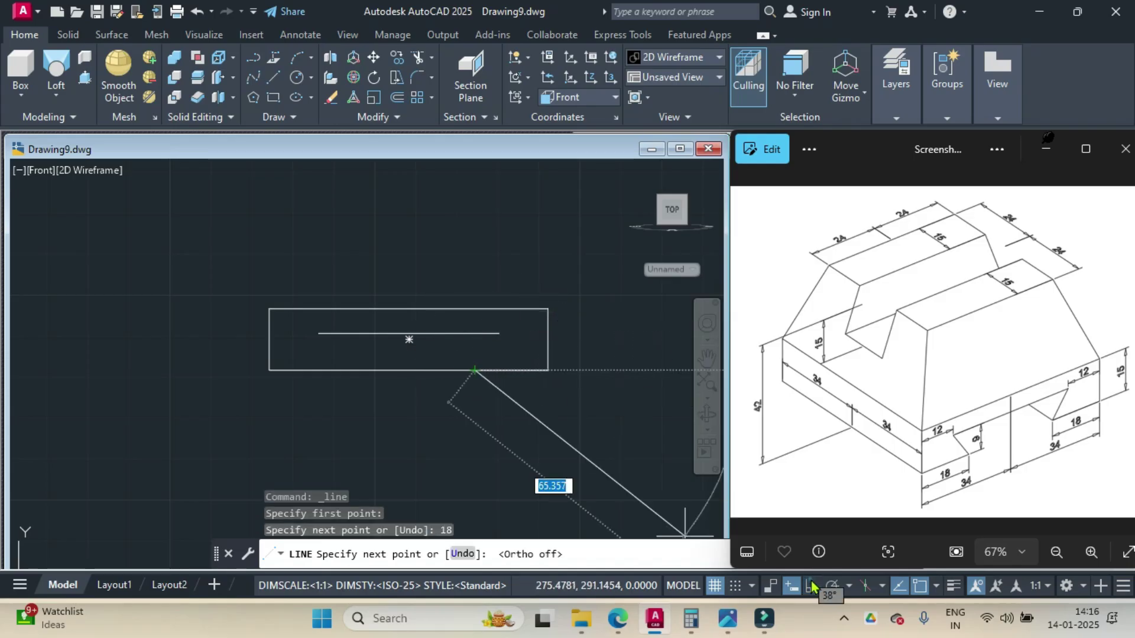
click(499, 333)
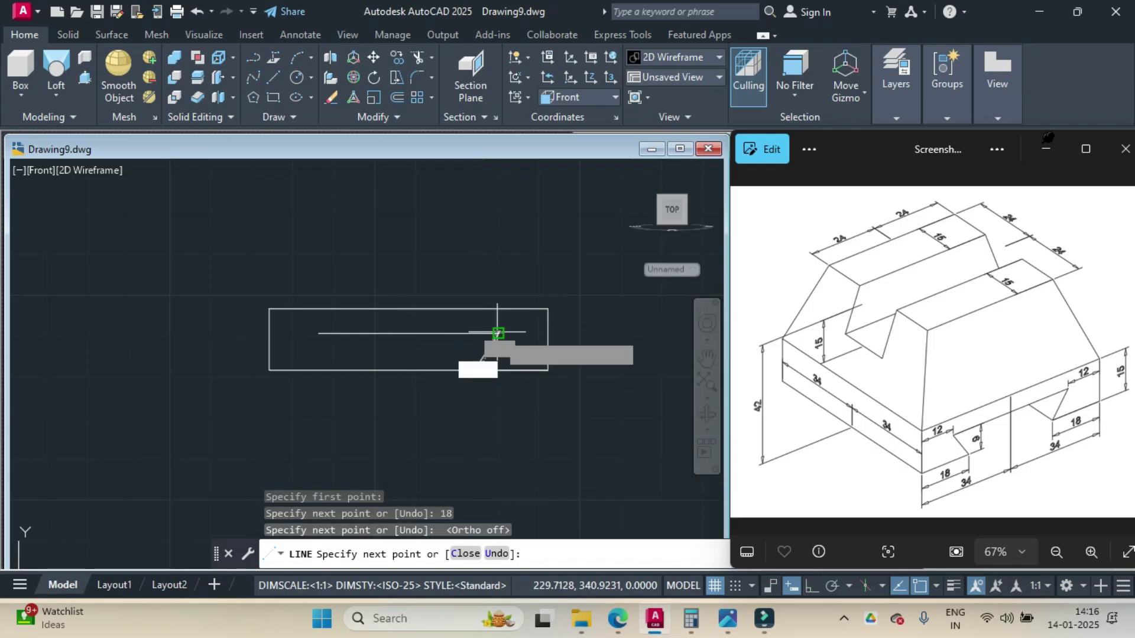
key(Return)
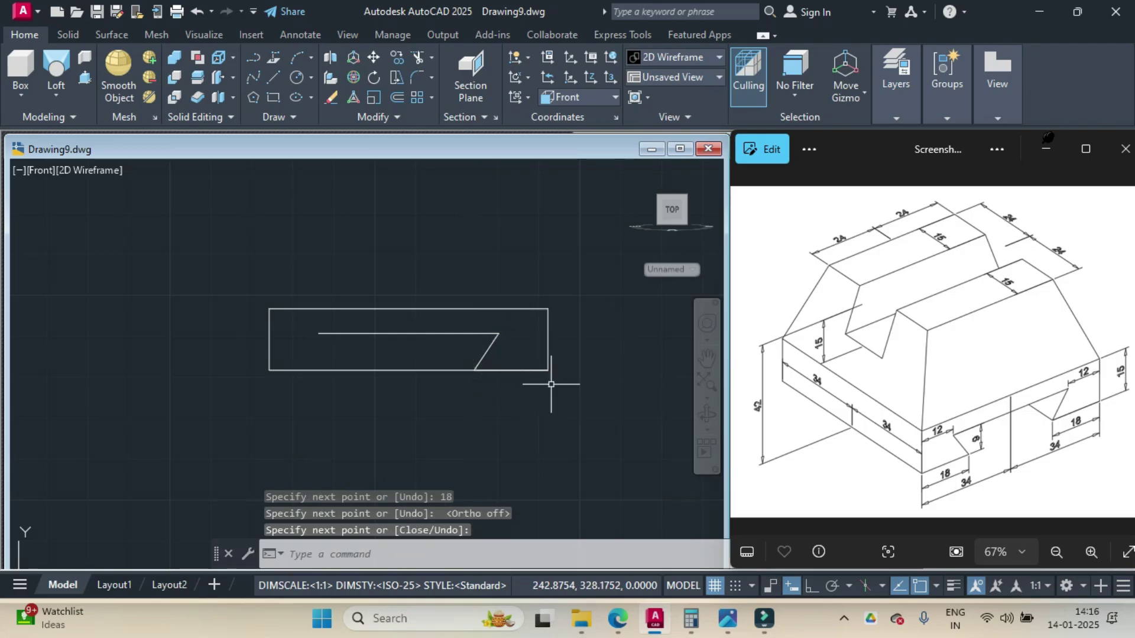
Step: Mirror the slanted line about the rectangle's vertical centre line, keeping the original
text(mirro)
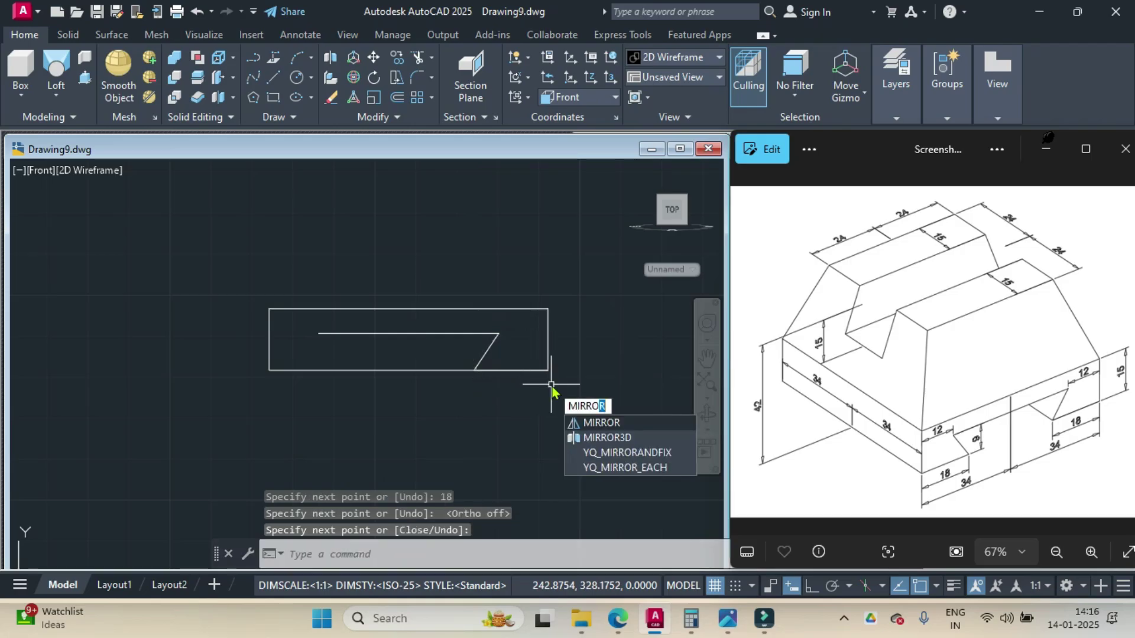
key(Return)
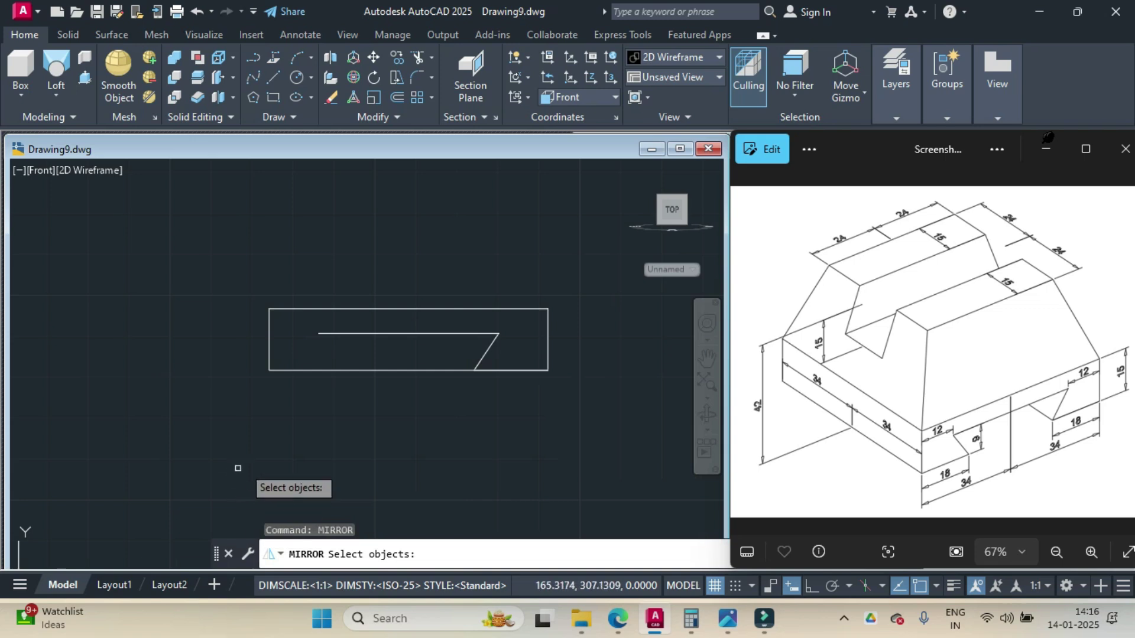
click(492, 347)
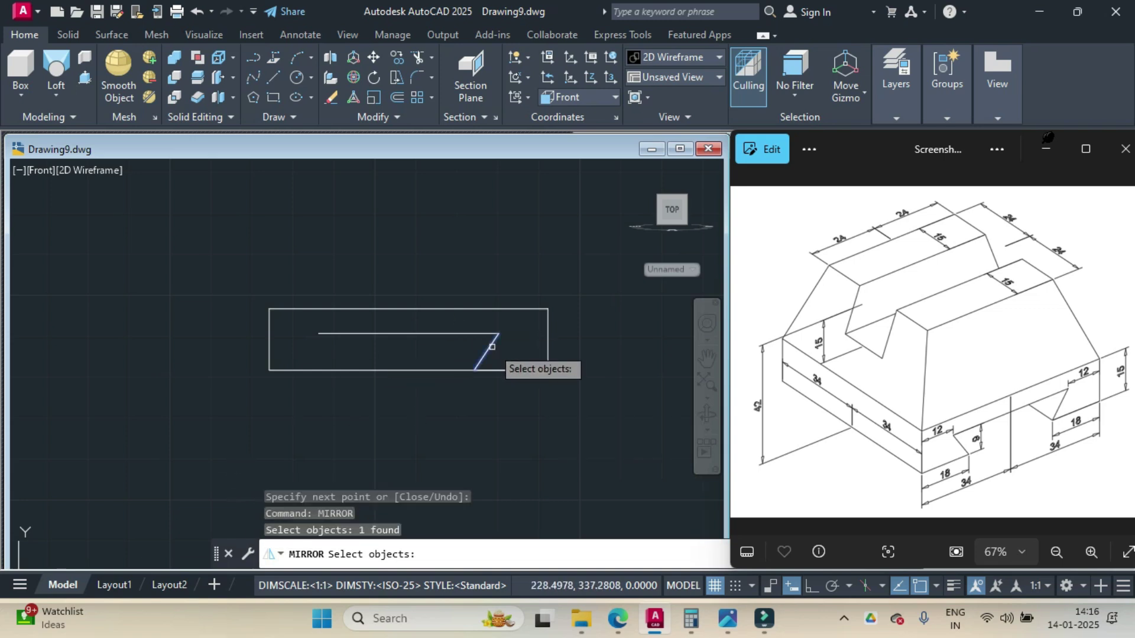
key(Return)
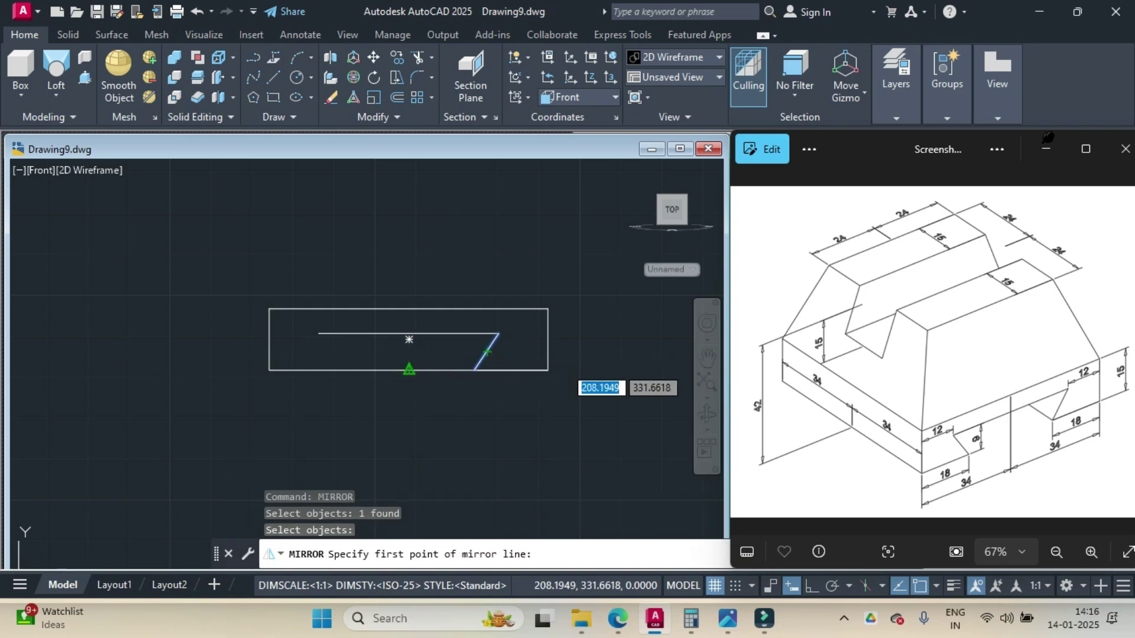
click(409, 371)
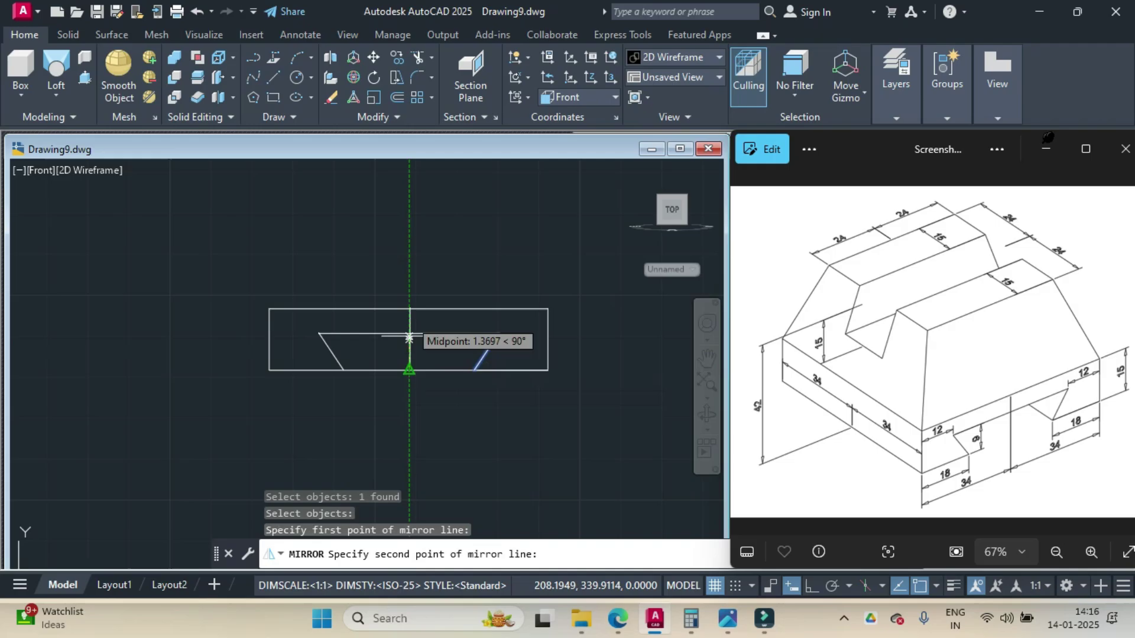
click(409, 308)
key(Return)
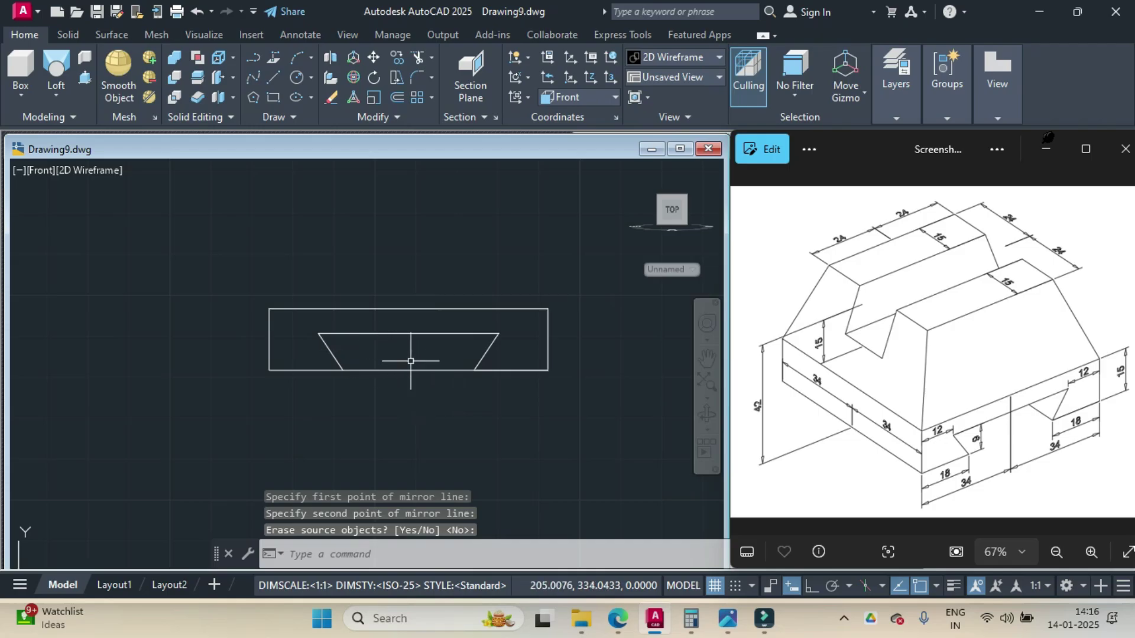
Step: Break the outer rectangle's lower edge between the lower ends of the two slanted lines to open the dovetail slot
text(brea)
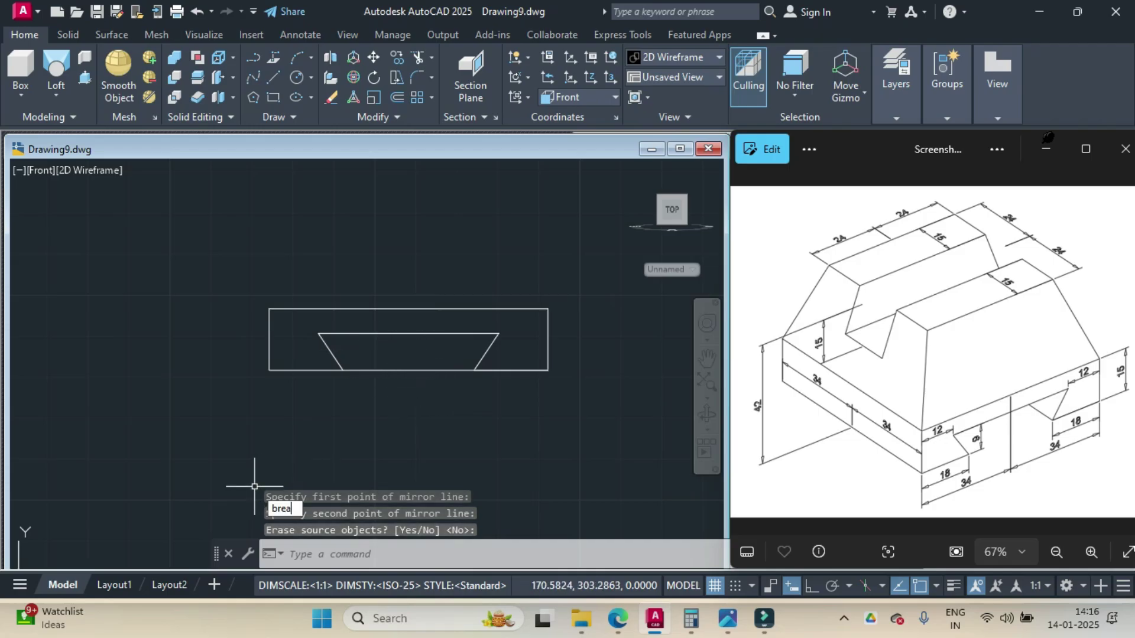
text(k)
key(Return)
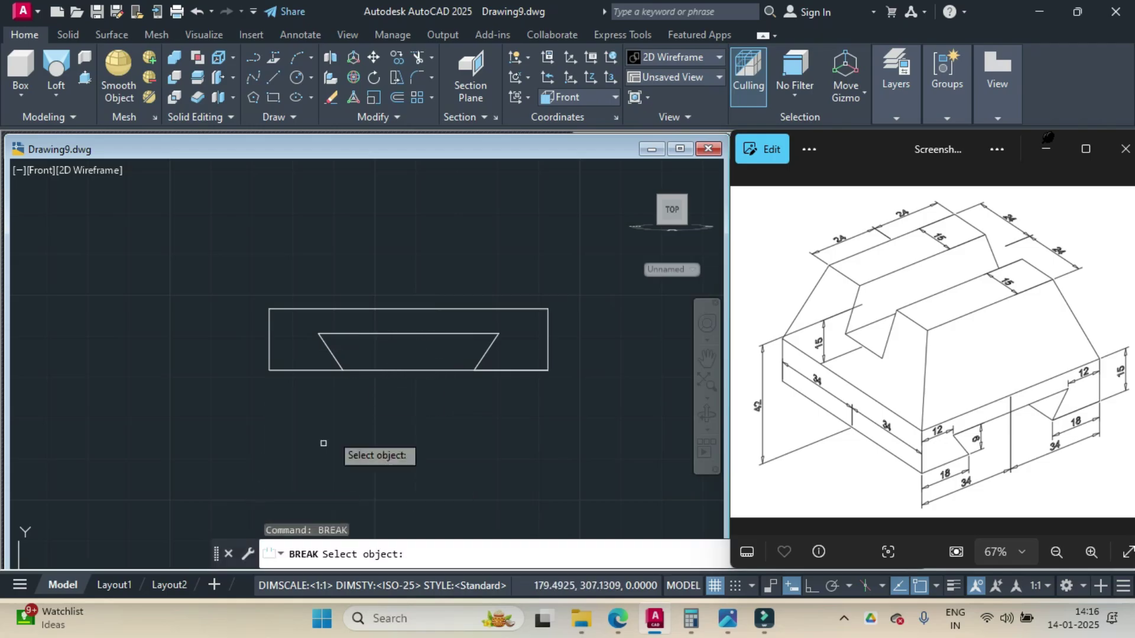
click(385, 367)
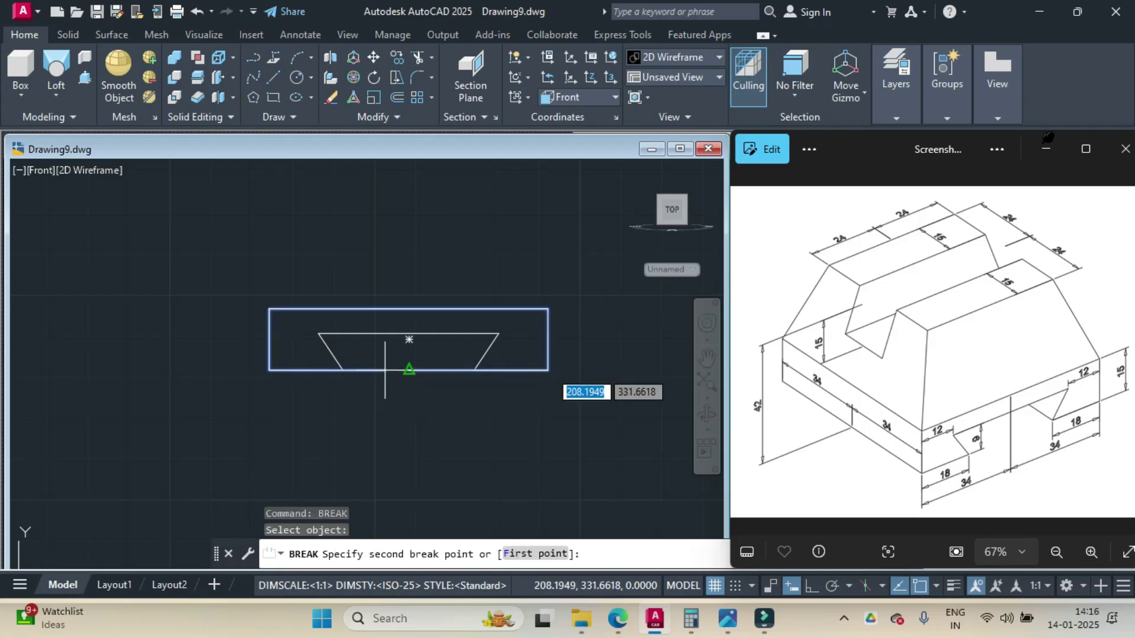
text(f)
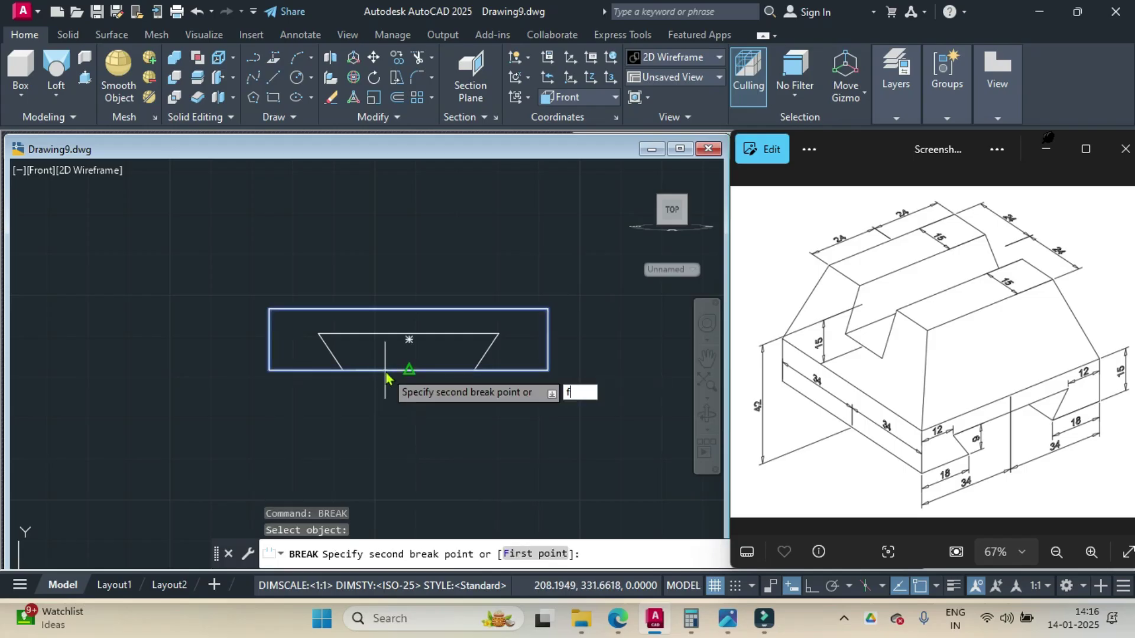
key(Return)
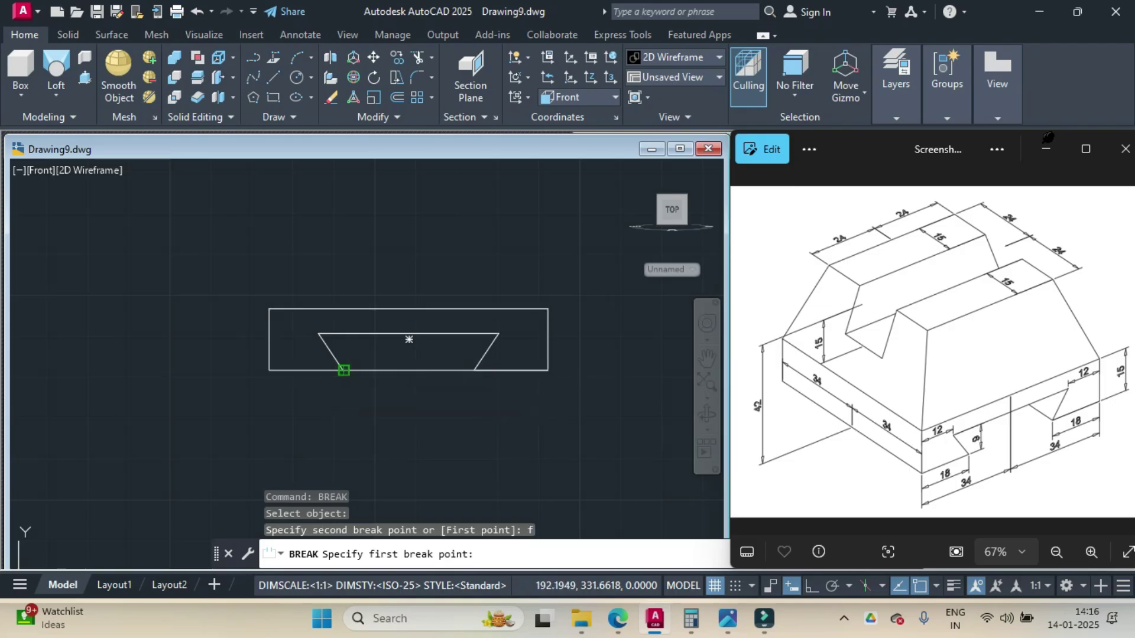
click(342, 371)
click(478, 361)
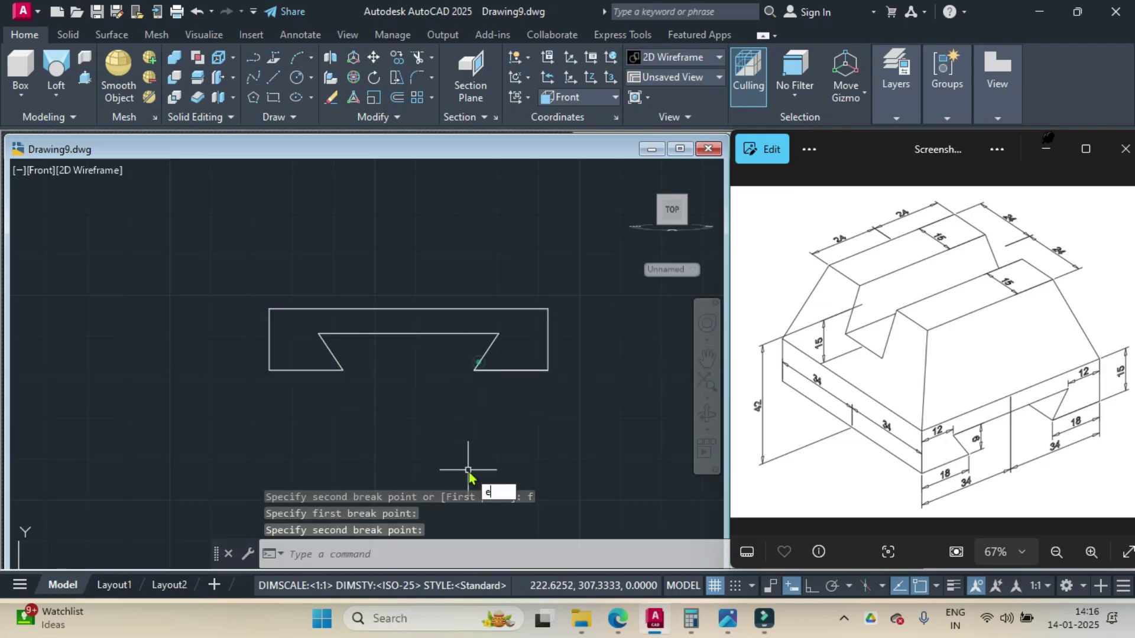
Step: Erase the overlapping line along the profile's lower right edge and join the remaining outline into one polyline
key(Return)
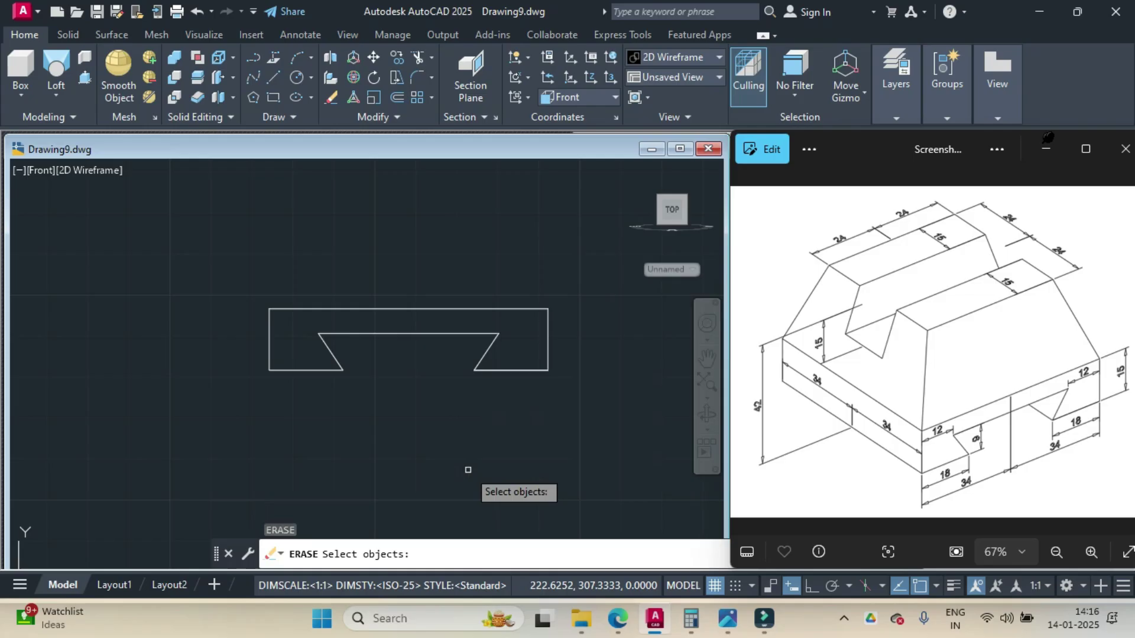
click(520, 370)
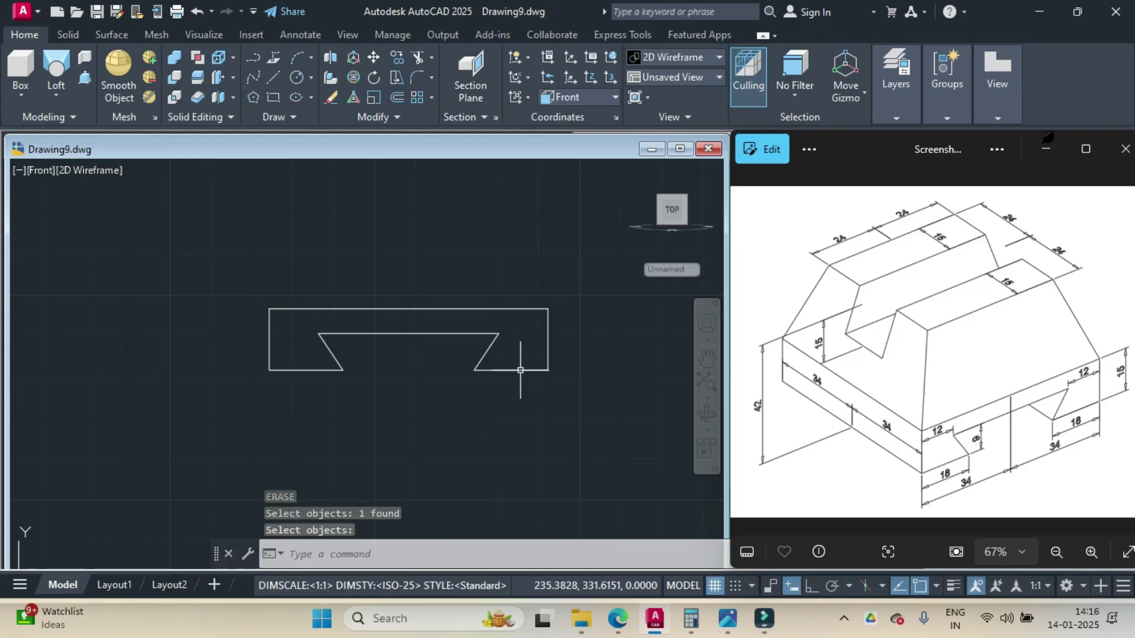
click(238, 276)
click(621, 417)
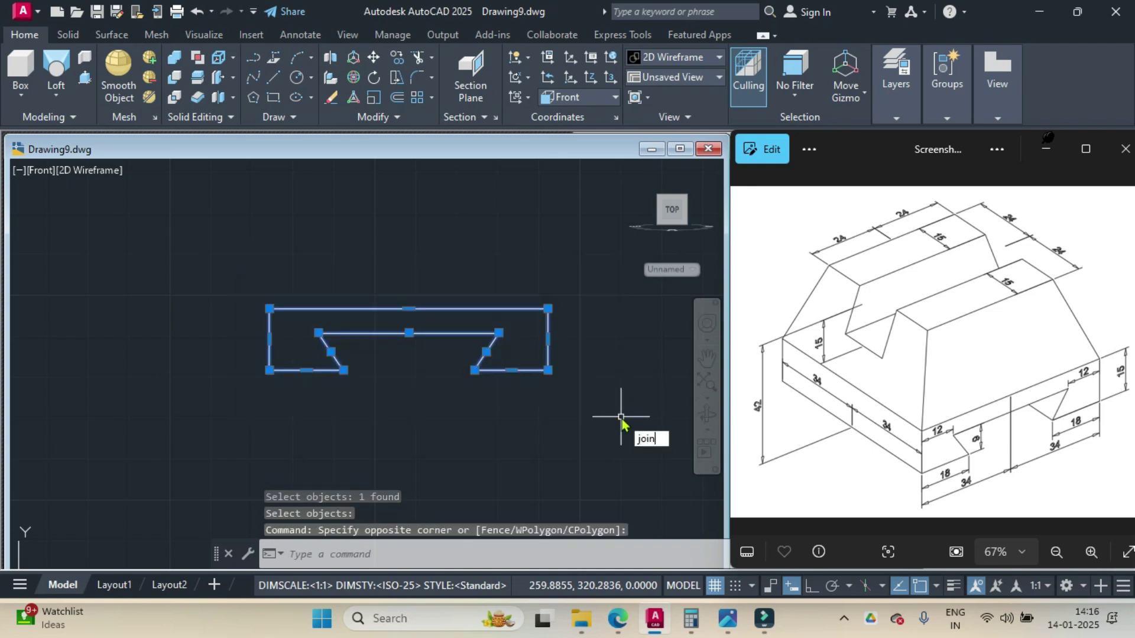
key(Return)
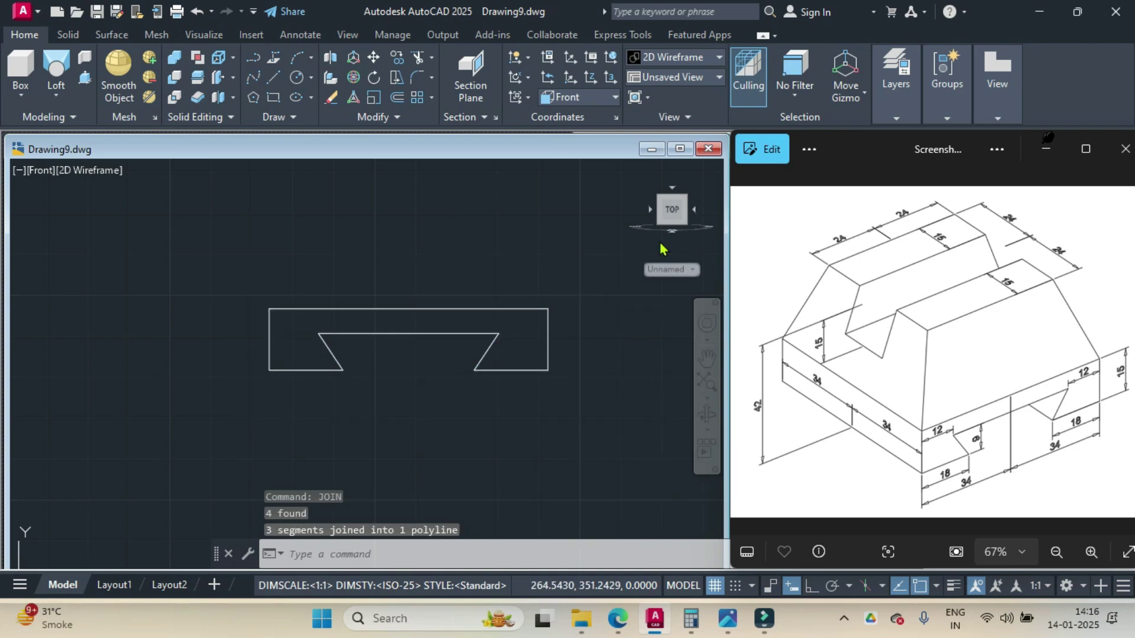
Step: Switch to an isometric view and extrude the closed dovetail profile 68 toward the rear
click(634, 170)
scroll(465, 343, down, 4)
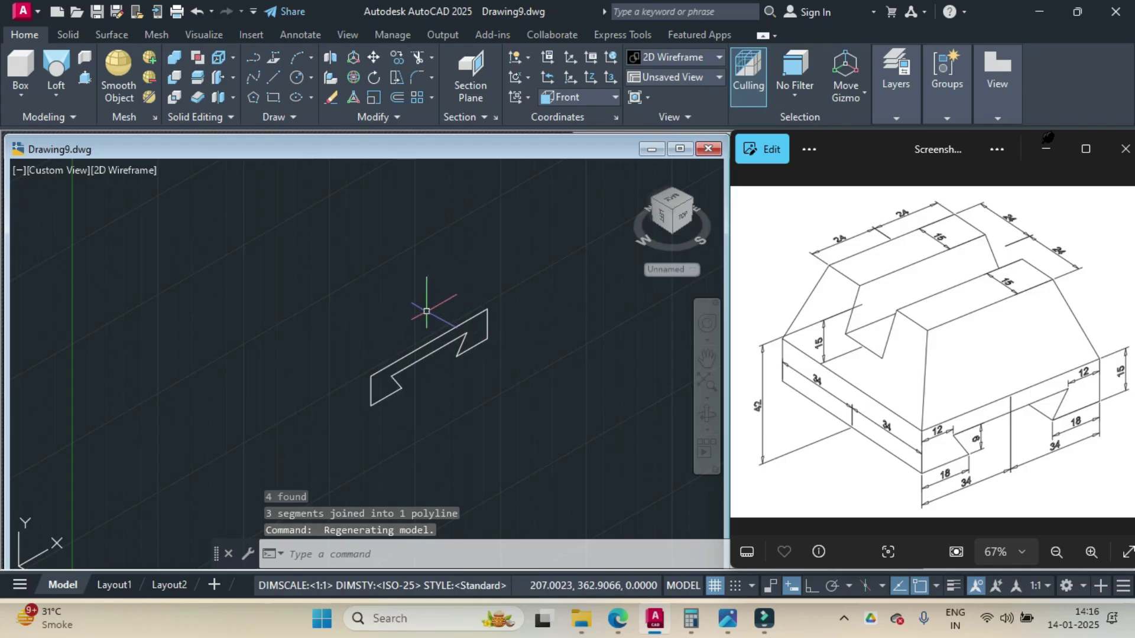
click(55, 97)
click(65, 119)
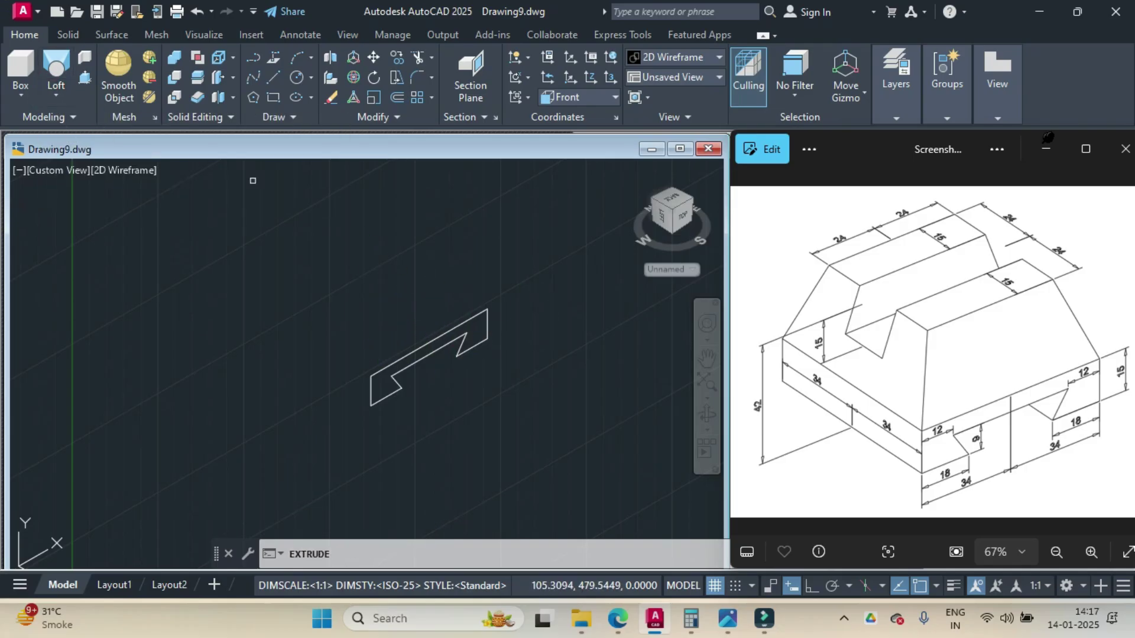
click(313, 273)
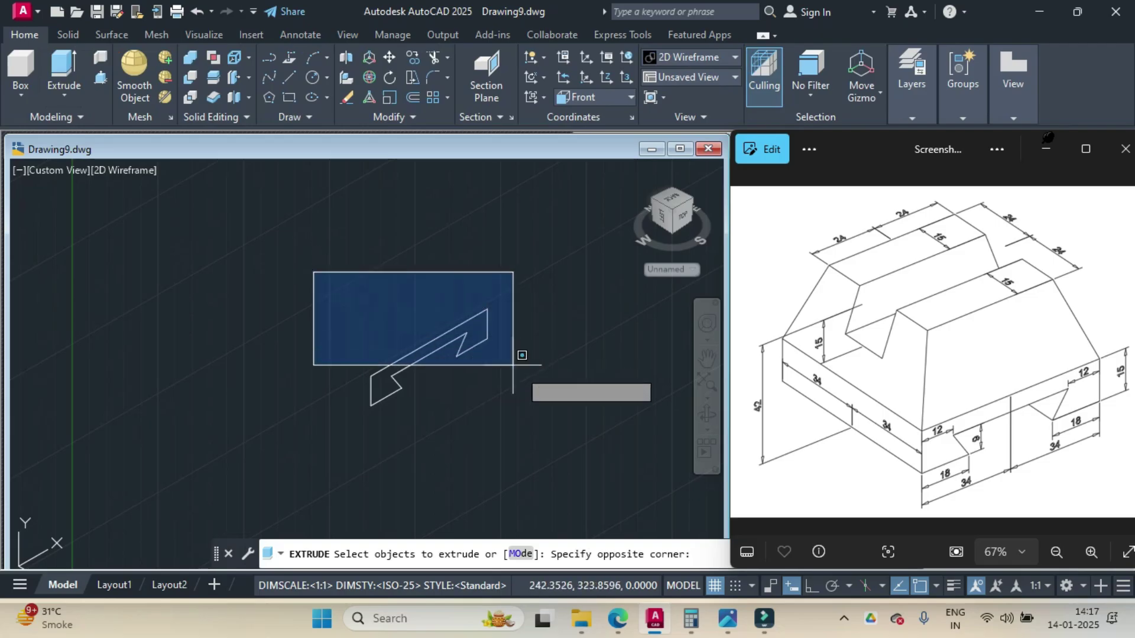
click(556, 429)
key(Return)
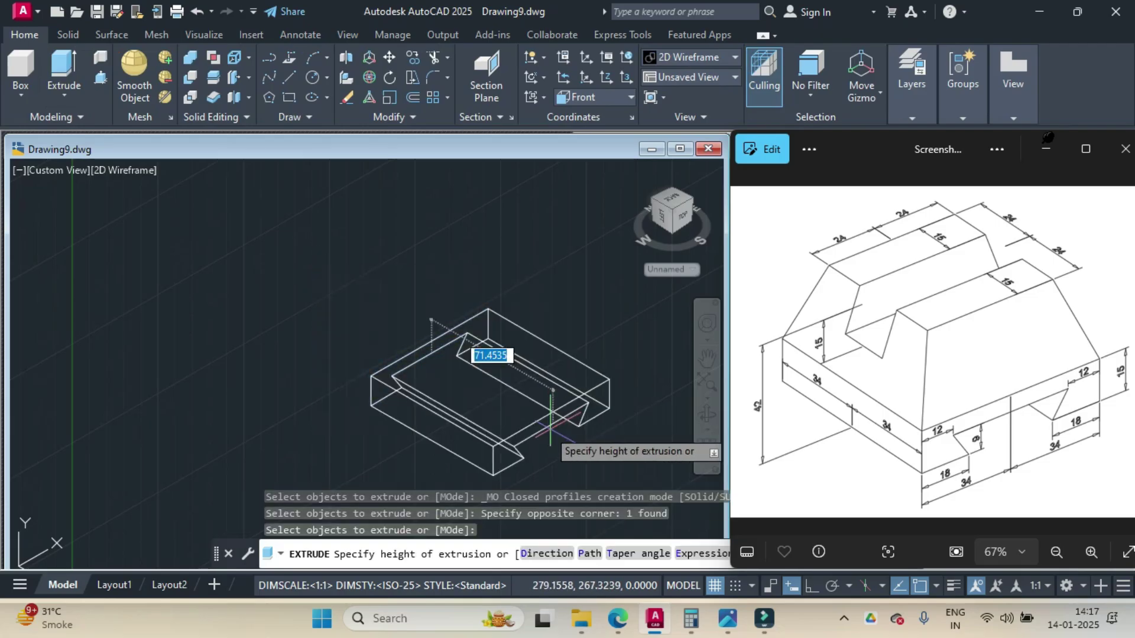
text(68)
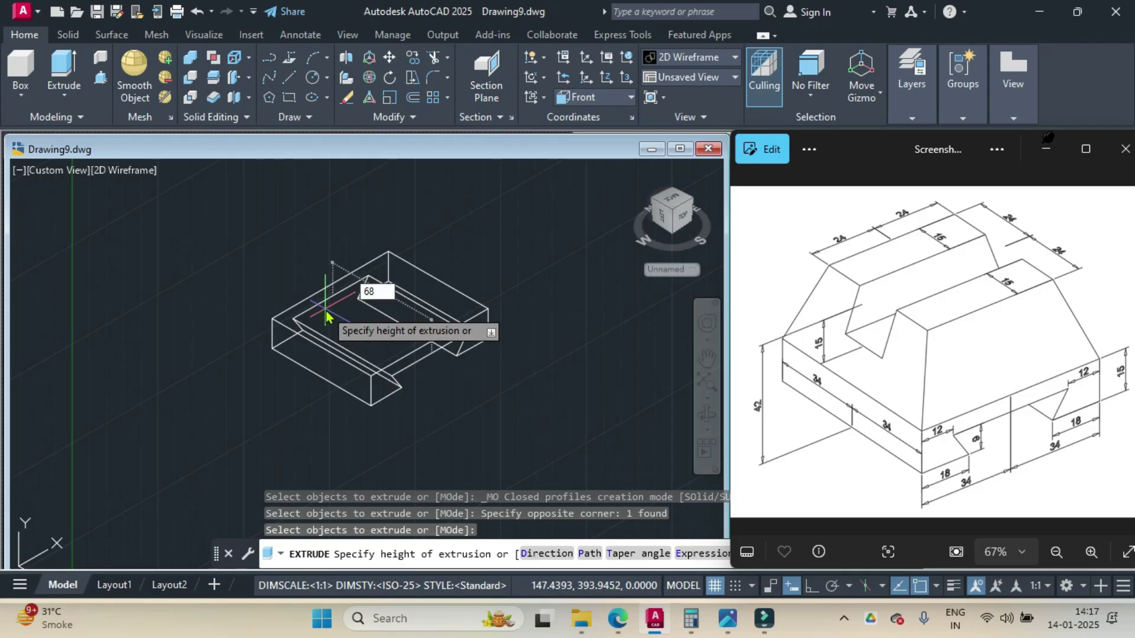
key(Return)
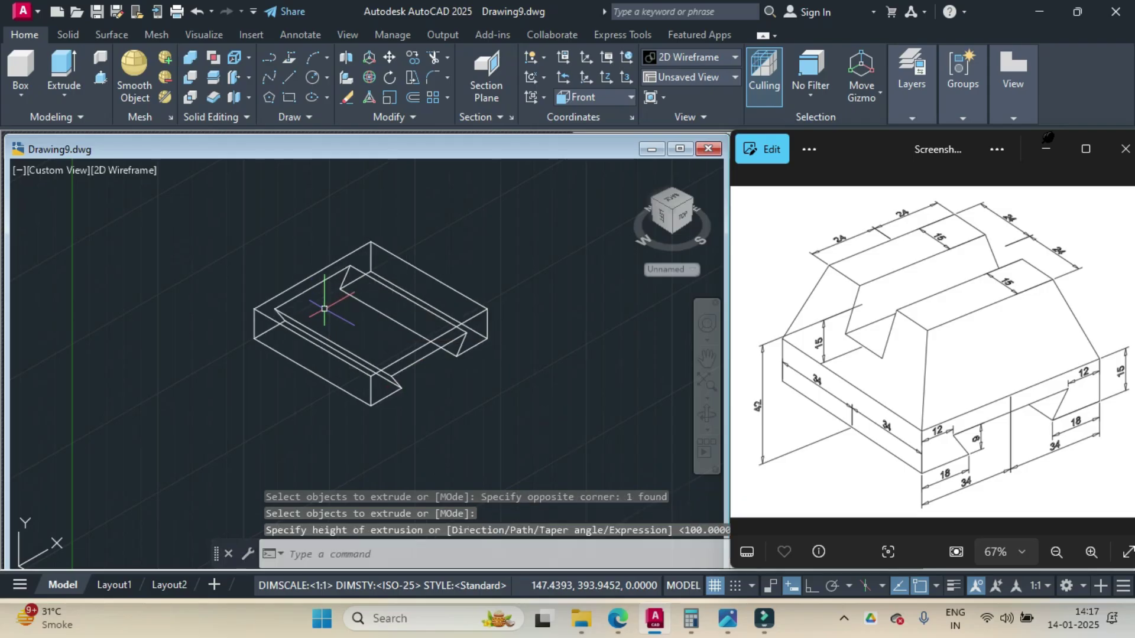
Step: Display the extruded base in the Shades of Gray visual style
click(115, 169)
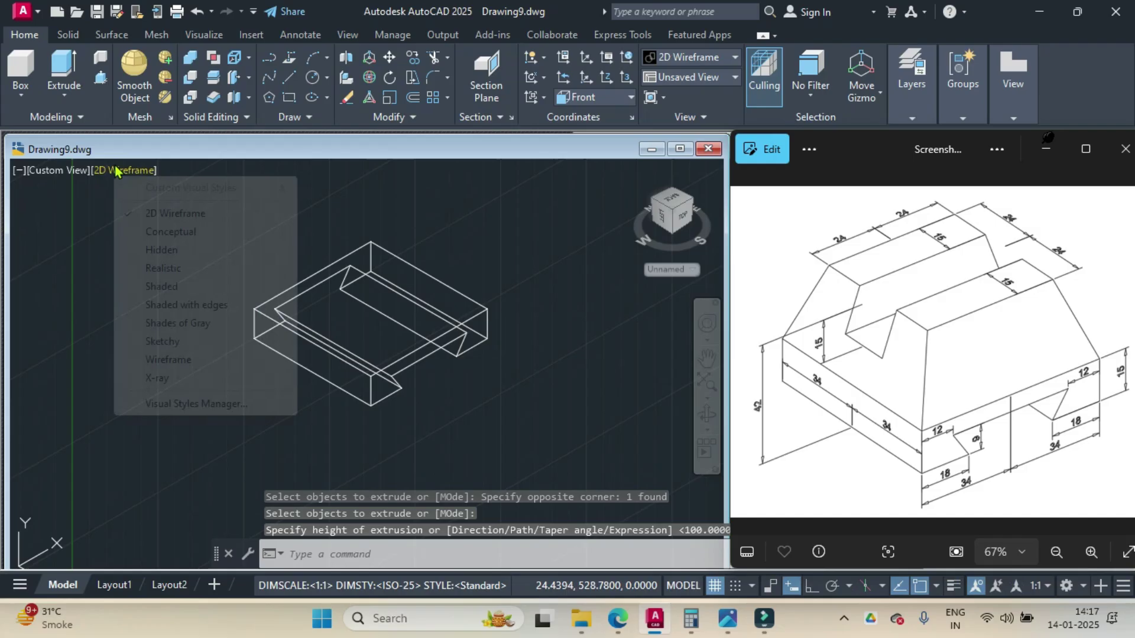
click(184, 327)
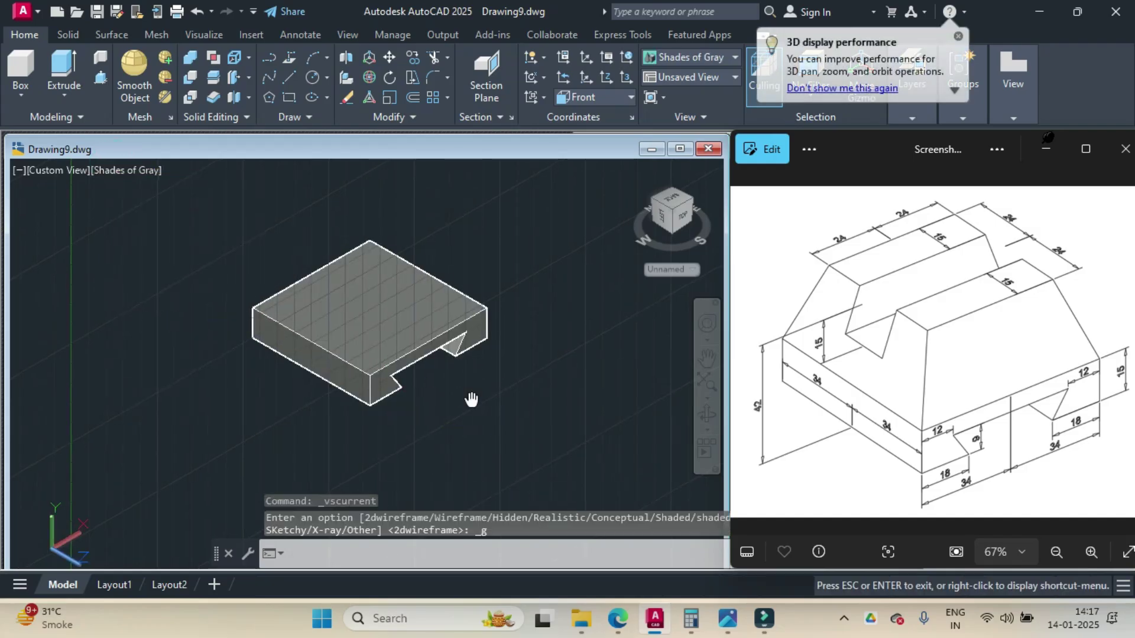
drag(471, 399, 398, 379)
key(Escape)
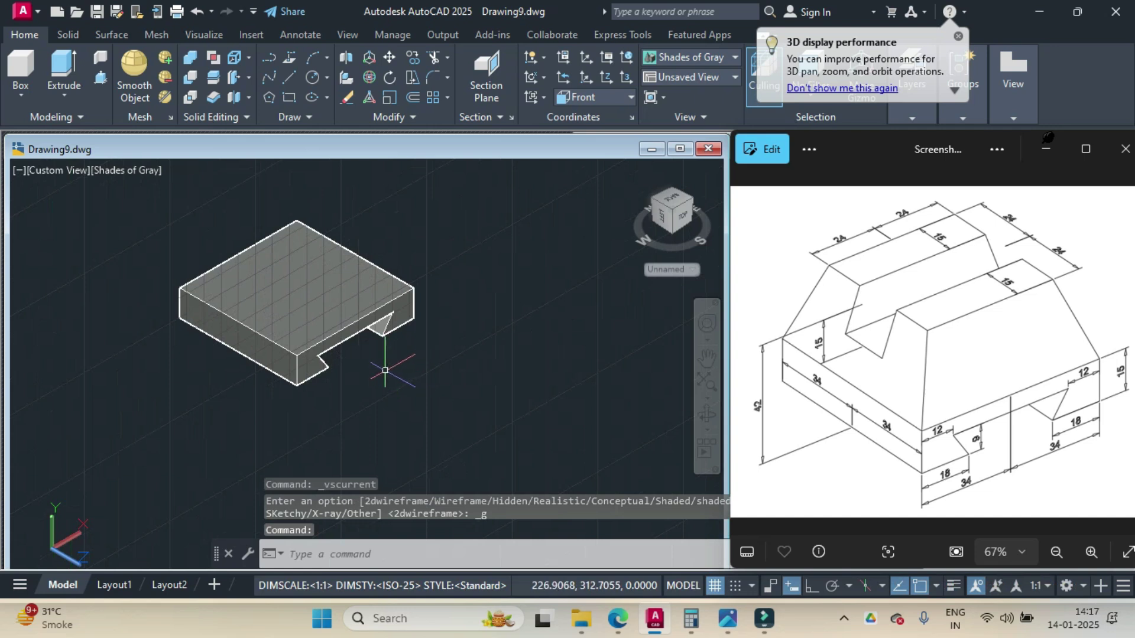
Step: Align the UCS to the base's top face with three points: origin at the near corner, X along the front edge, Y along the left edge
scroll(295, 348, up, 2)
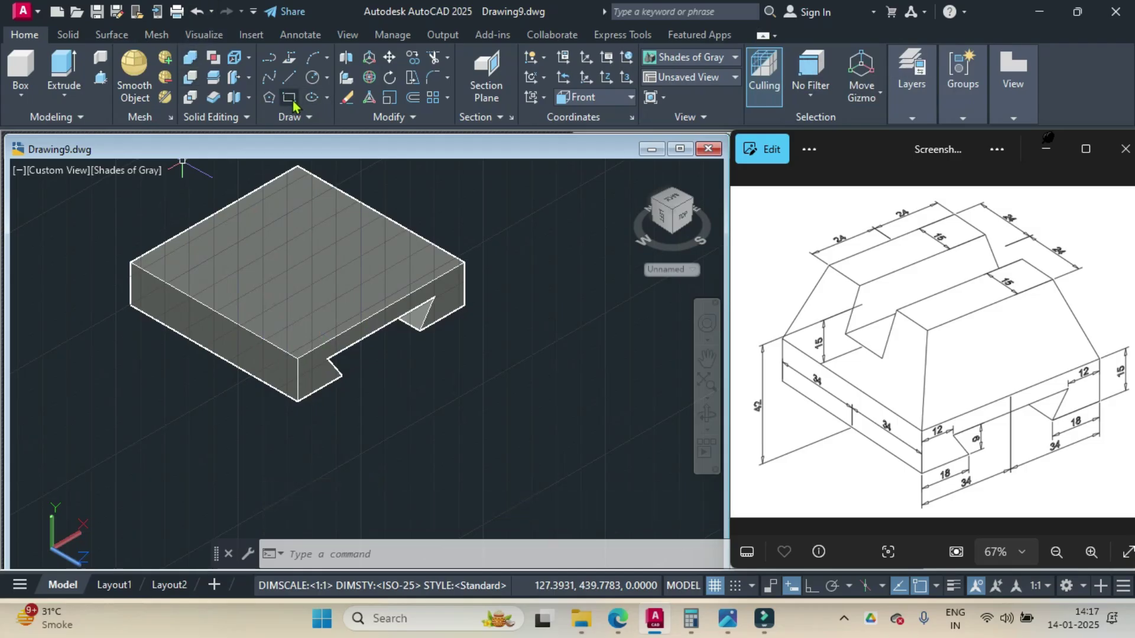
click(201, 36)
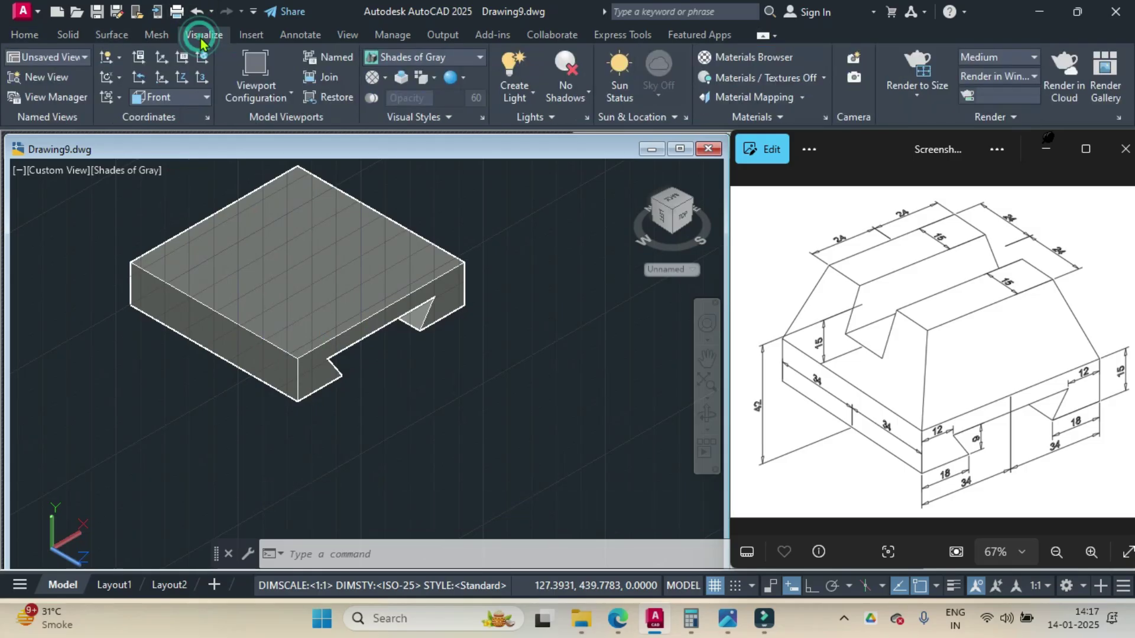
click(200, 77)
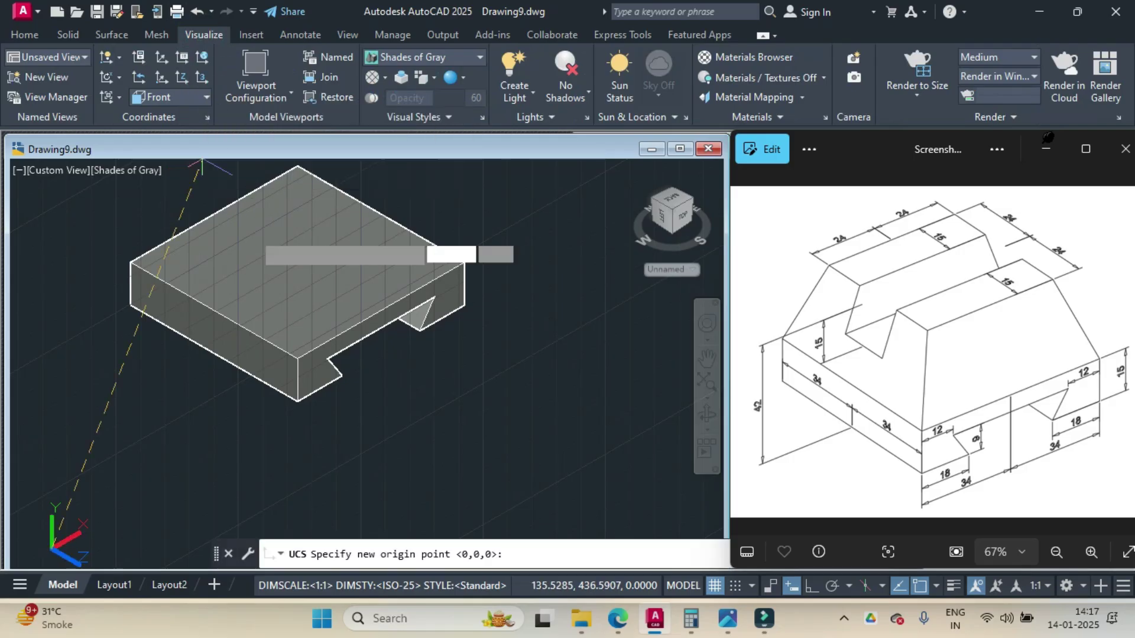
click(298, 360)
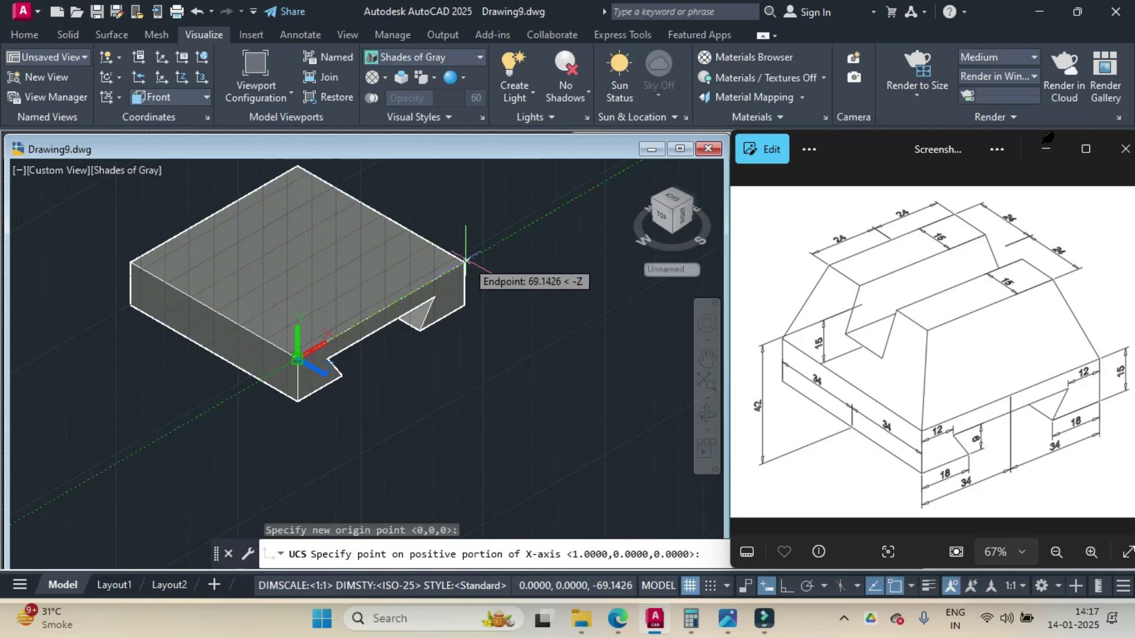
text(end)
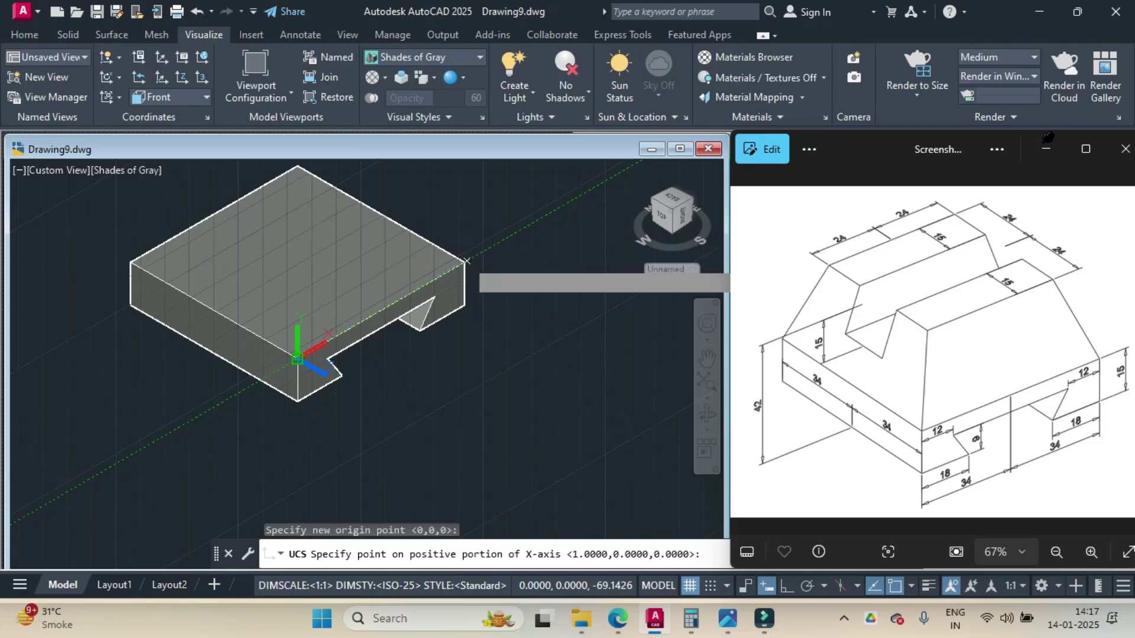
key(Return)
click(466, 260)
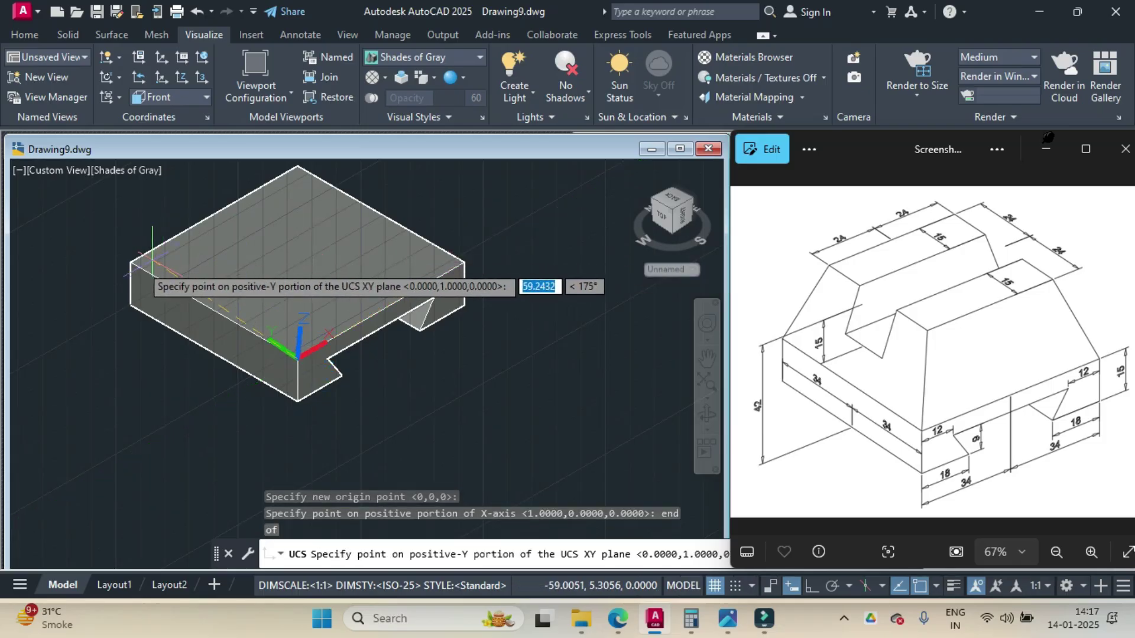
click(130, 263)
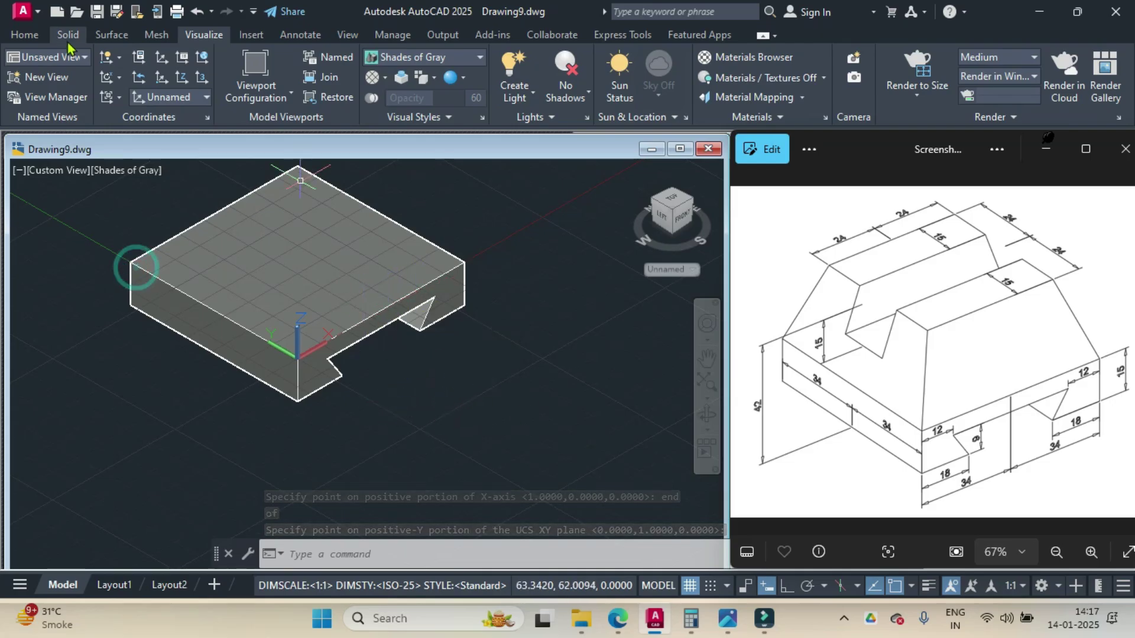
Step: Draw a 68 by 68 rectangle on the new XY plane, beside the base solid
click(24, 35)
click(289, 97)
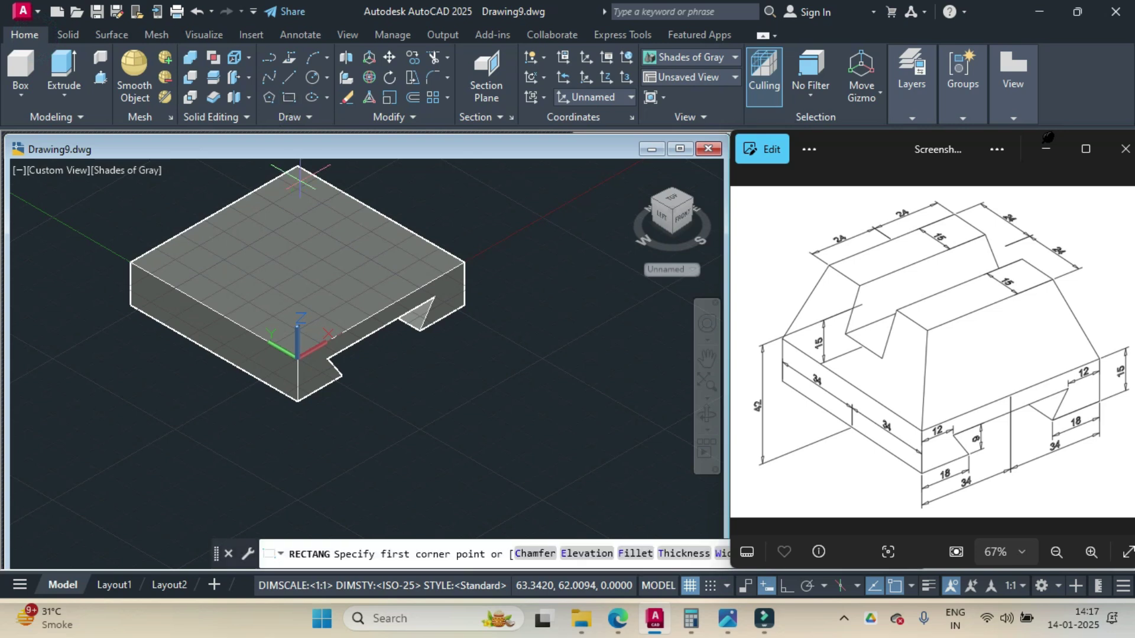
click(464, 382)
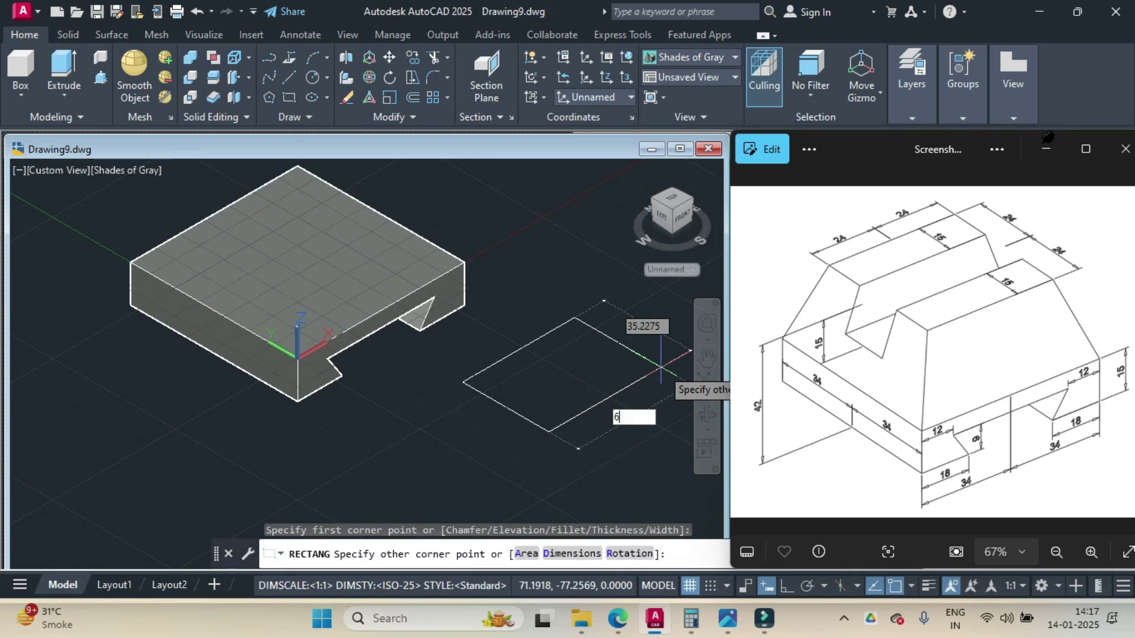
key(Tab)
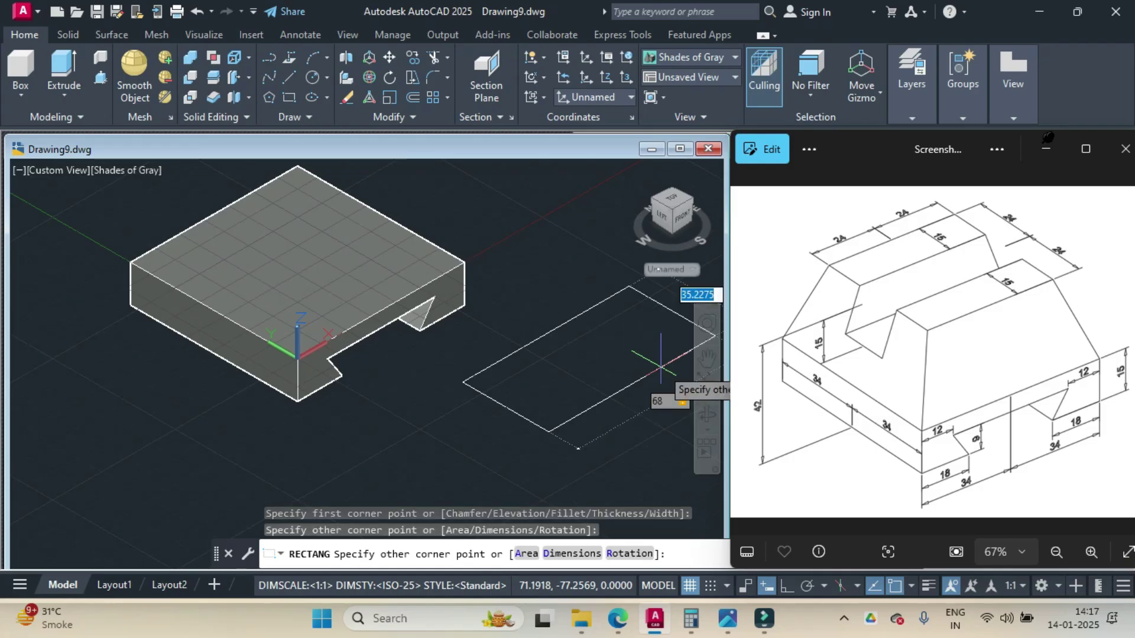
text(68)
key(Return)
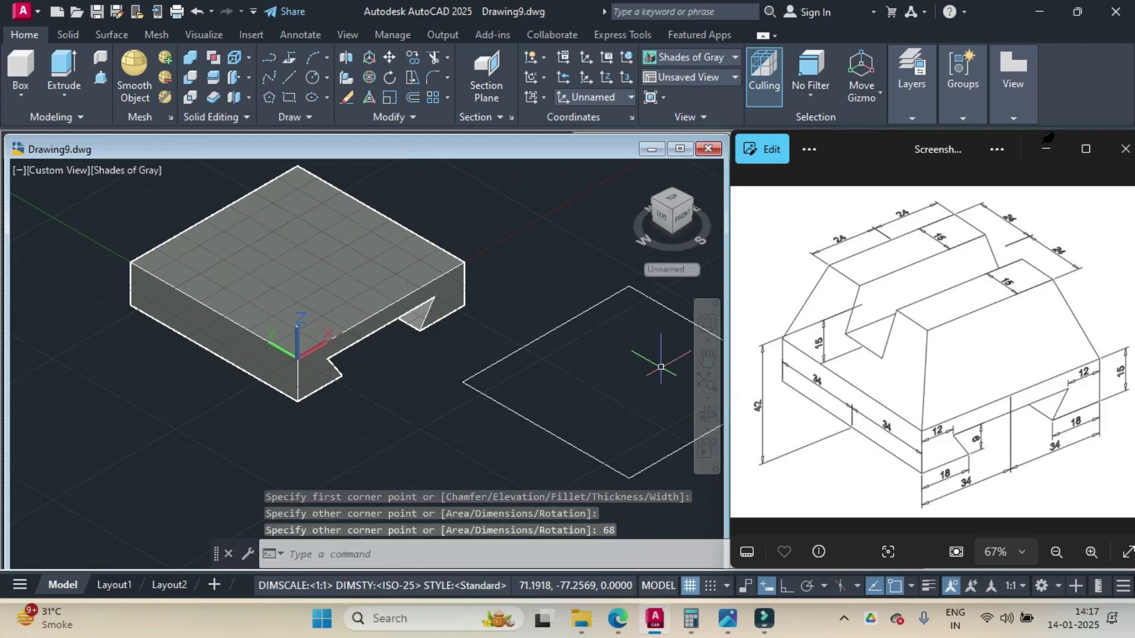
Step: Draw a 48 by 48 rectangle in the free space behind the 68 by 68 square
click(714, 417)
mouse_move(468, 426)
mouse_down()
mouse_move(521, 375)
mouse_move(532, 347)
mouse_move(433, 387)
mouse_move(342, 390)
mouse_move(221, 332)
mouse_move(428, 395)
mouse_move(496, 392)
mouse_move(471, 398)
mouse_move(456, 348)
mouse_move(431, 418)
mouse_move(477, 426)
mouse_up()
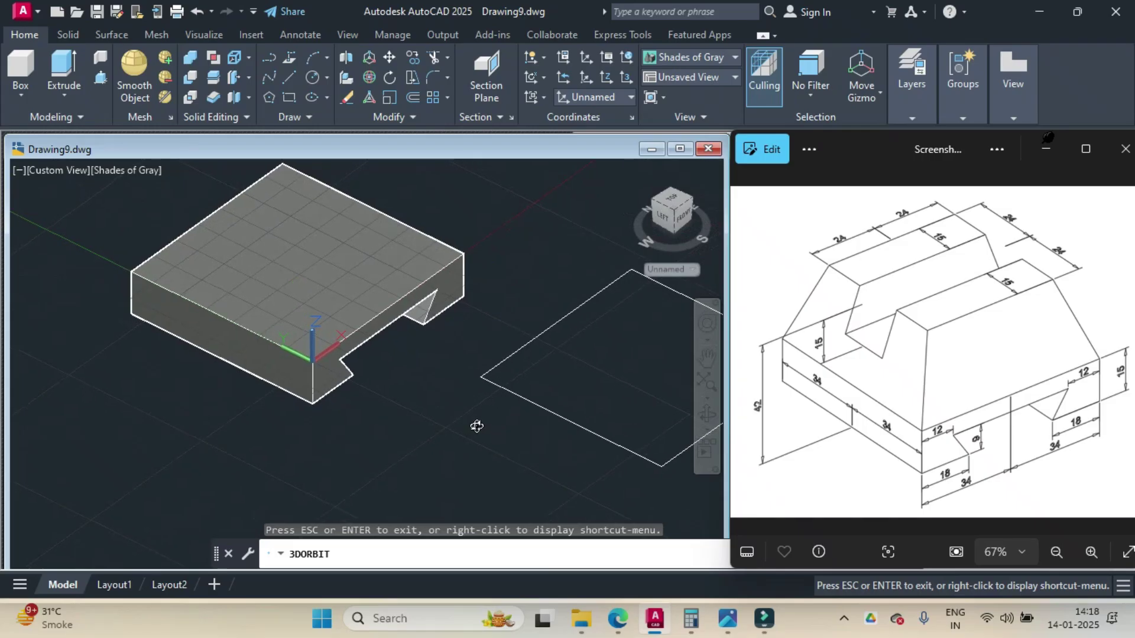
scroll(477, 426, down, 2)
middle_drag(477, 425, 267, 414)
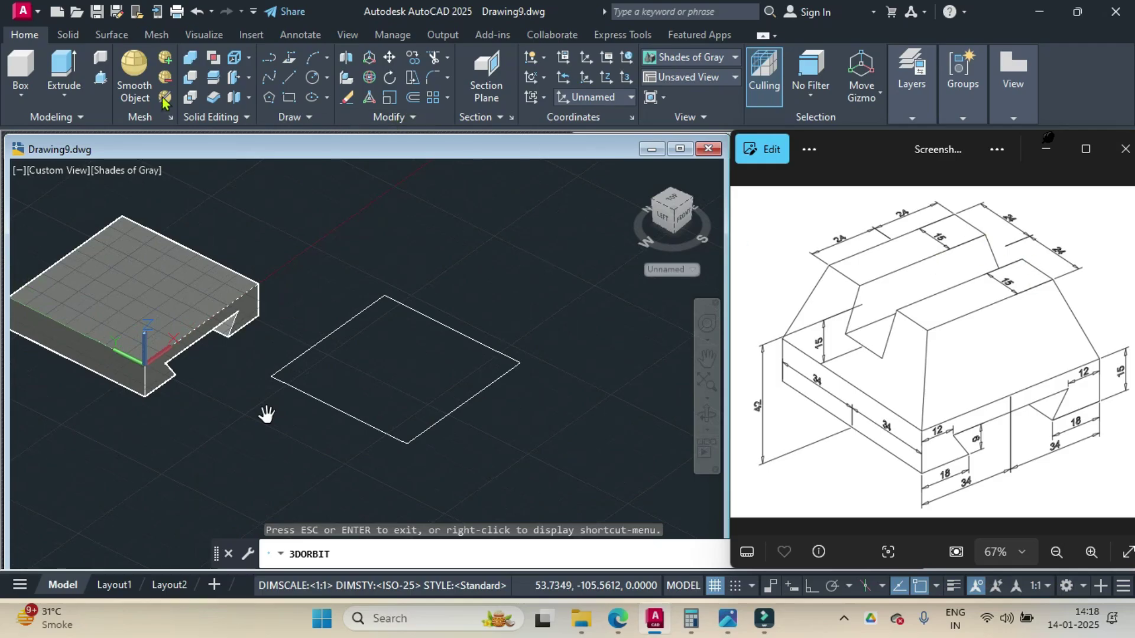
click(288, 99)
click(458, 229)
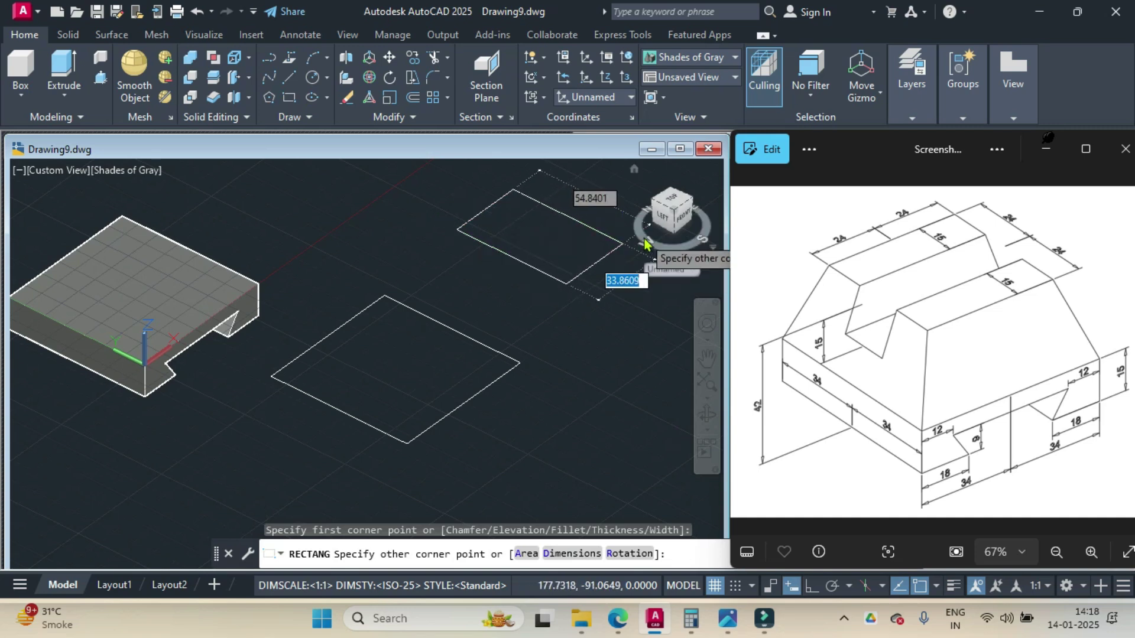
key(Tab)
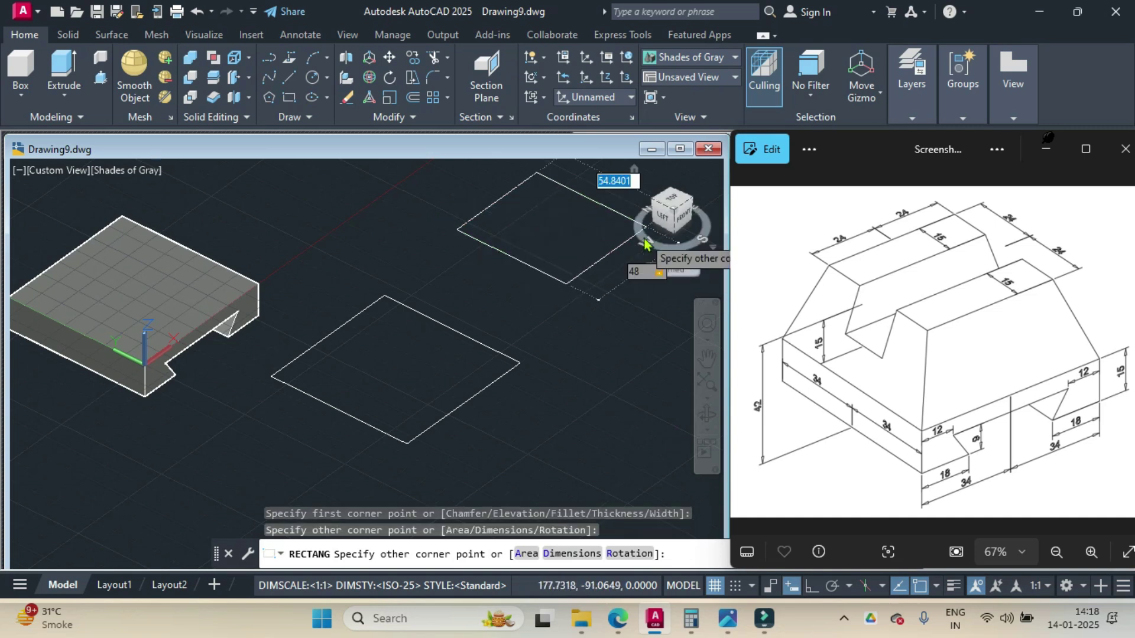
key(Return)
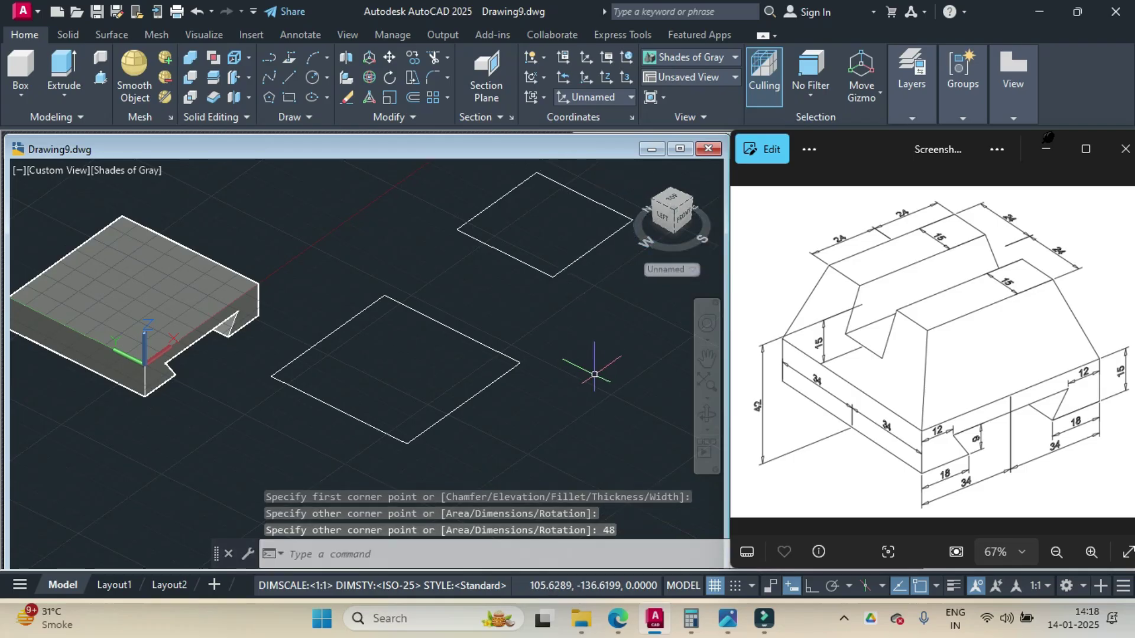
Step: Move the 48 by 48 square by its geometric center onto the geometric center of the 68 by 68 square
click(706, 415)
drag(661, 413, 662, 385)
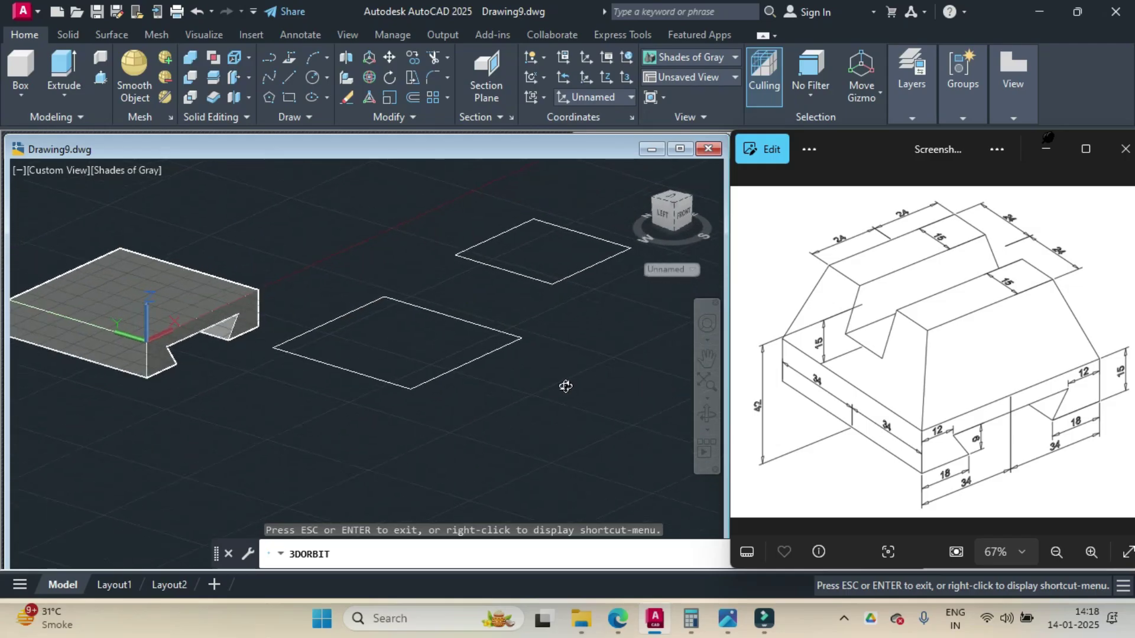
key(Escape)
text(m)
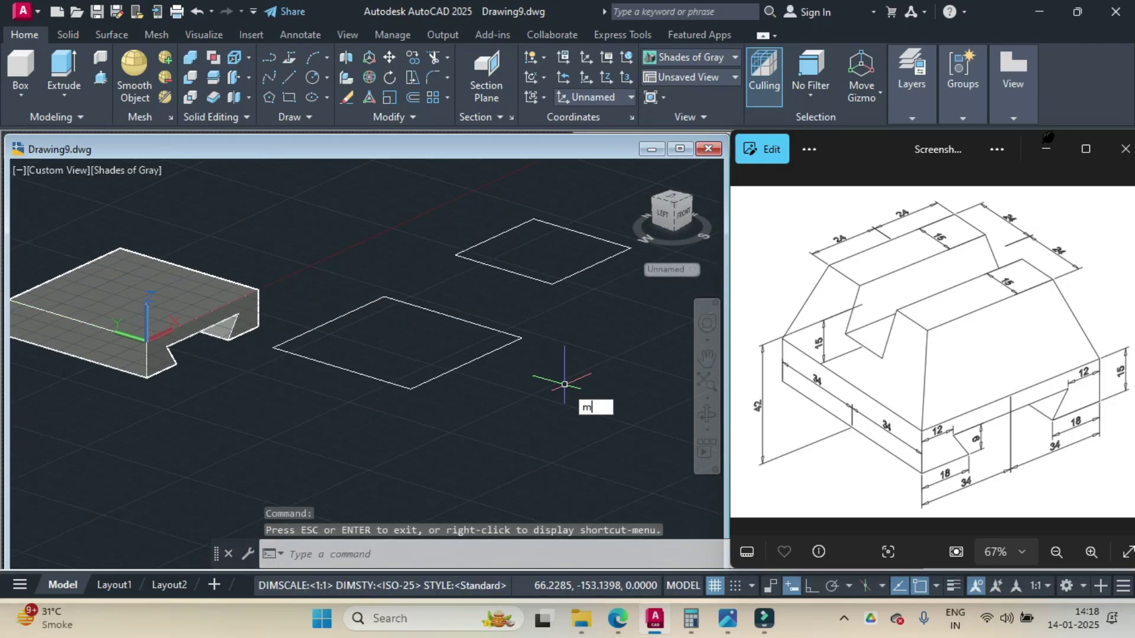
text(ove)
key(Return)
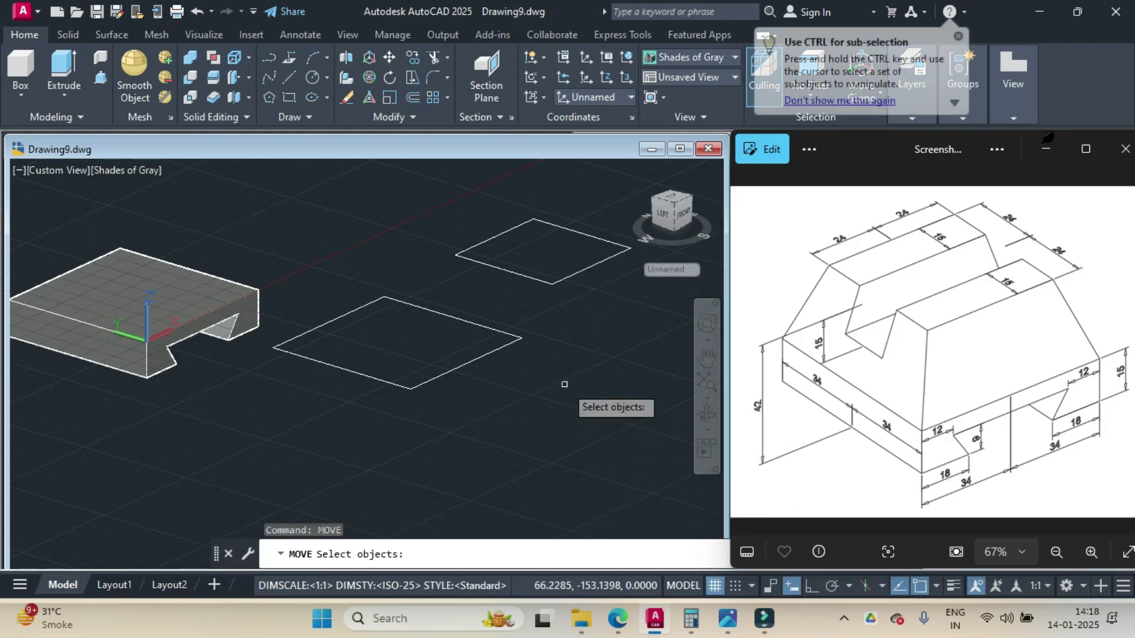
click(506, 268)
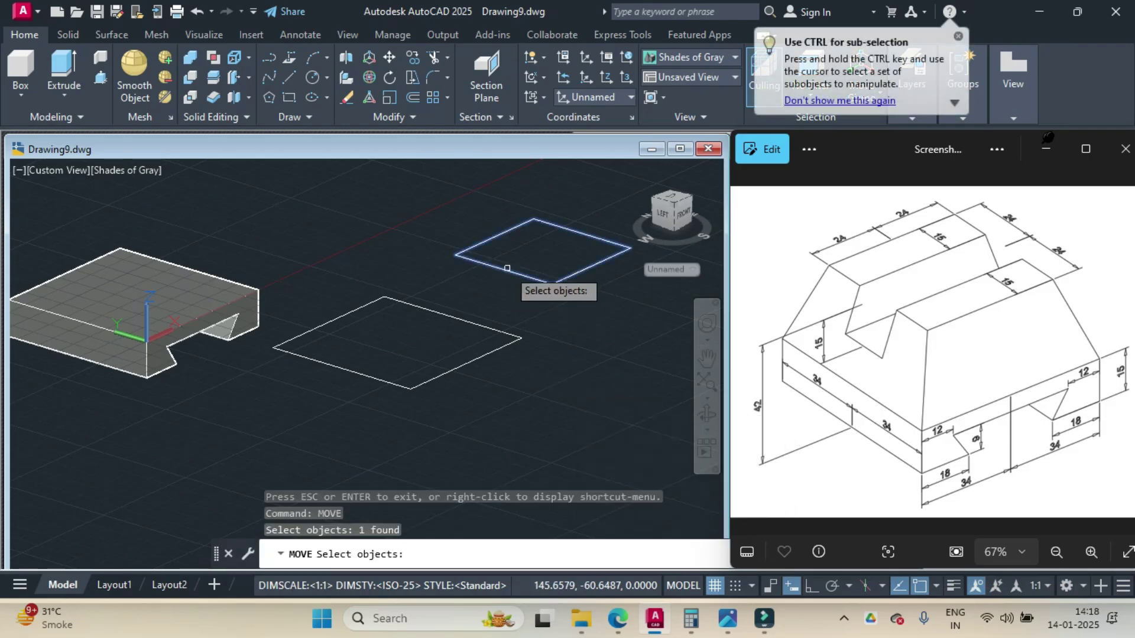
key(Return)
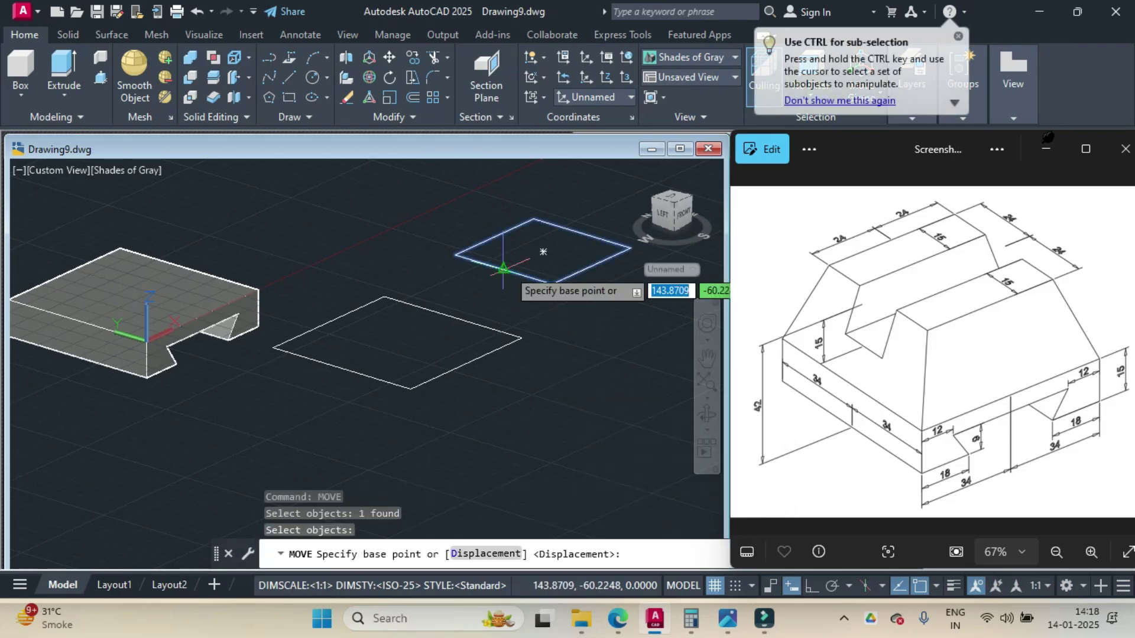
click(543, 252)
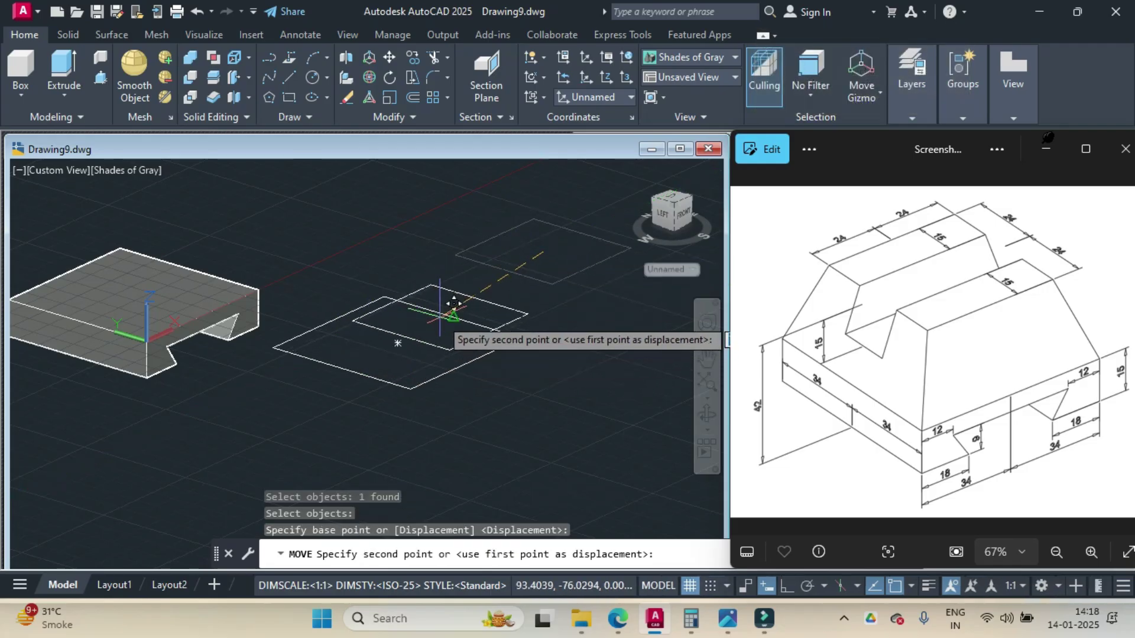
click(398, 344)
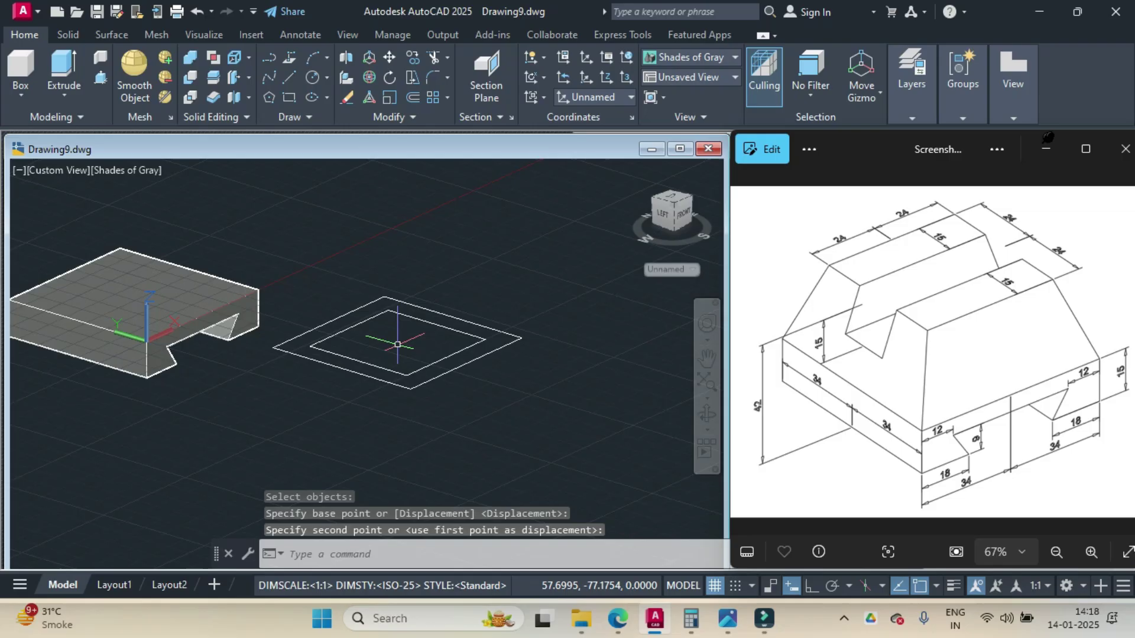
Step: Calculate the tapered part's height in Calculator as 42 − 15, and return to AutoCAD
click(707, 416)
drag(632, 421, 666, 419)
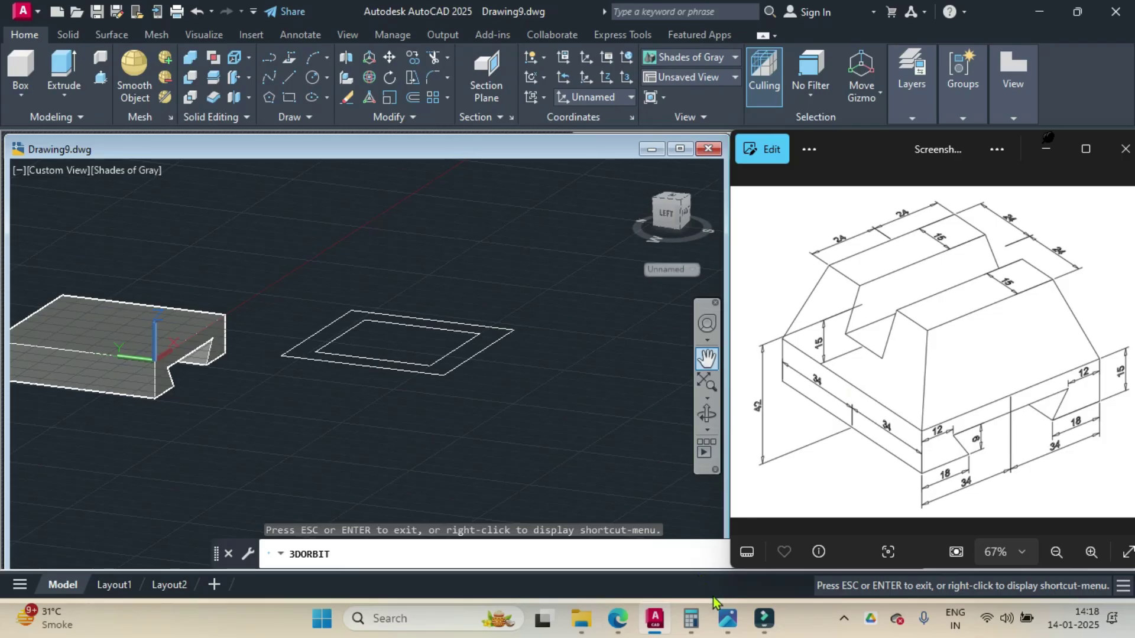
click(691, 618)
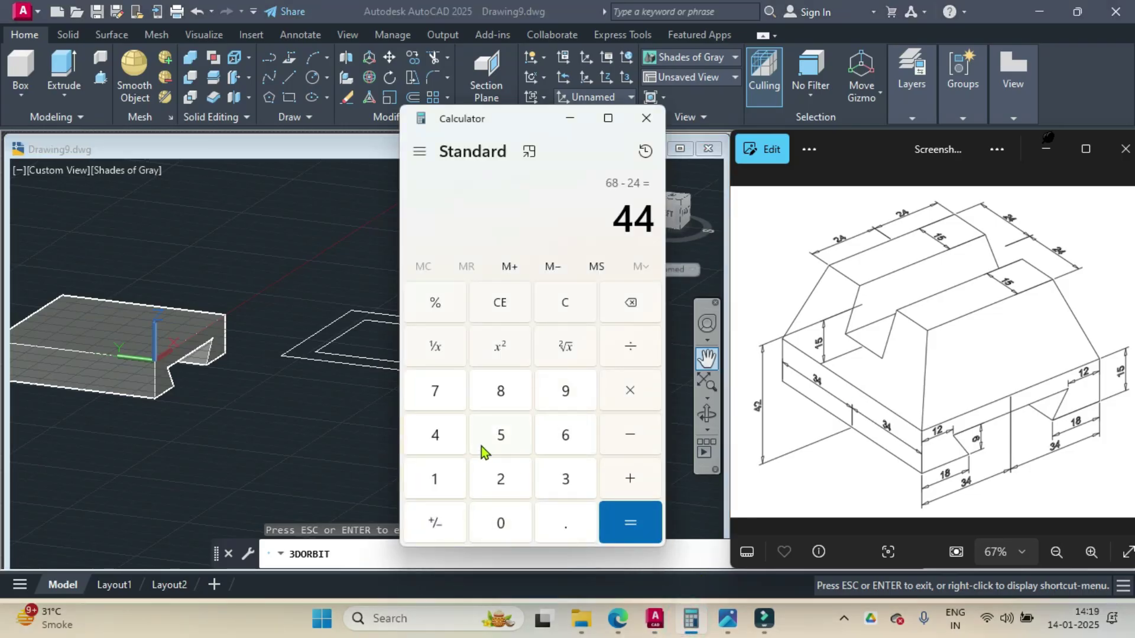
click(551, 297)
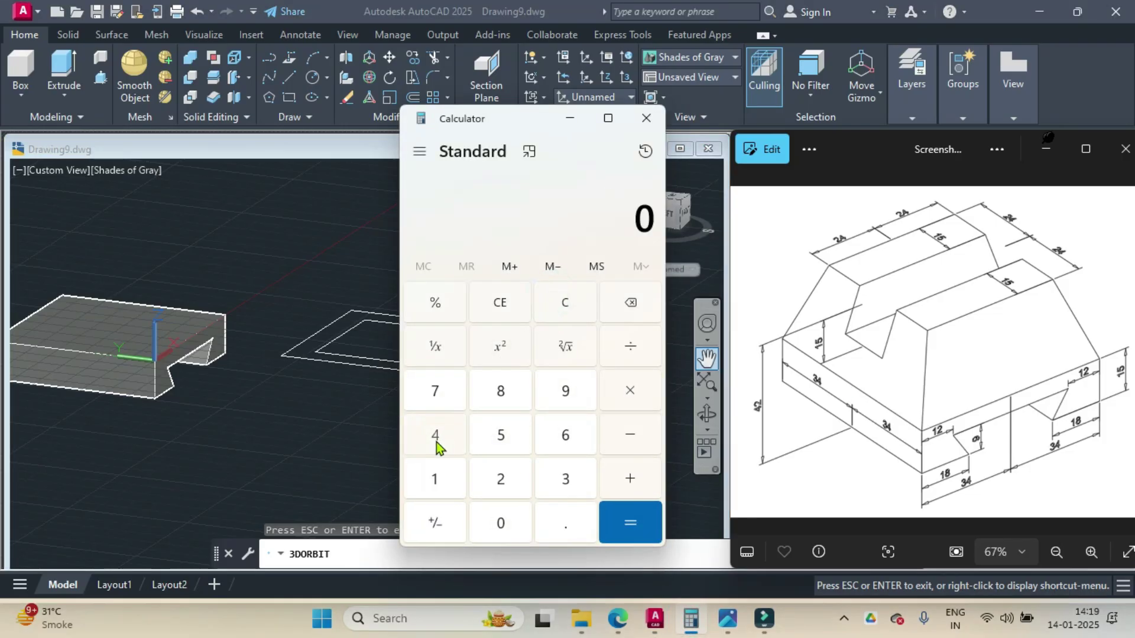
click(510, 477)
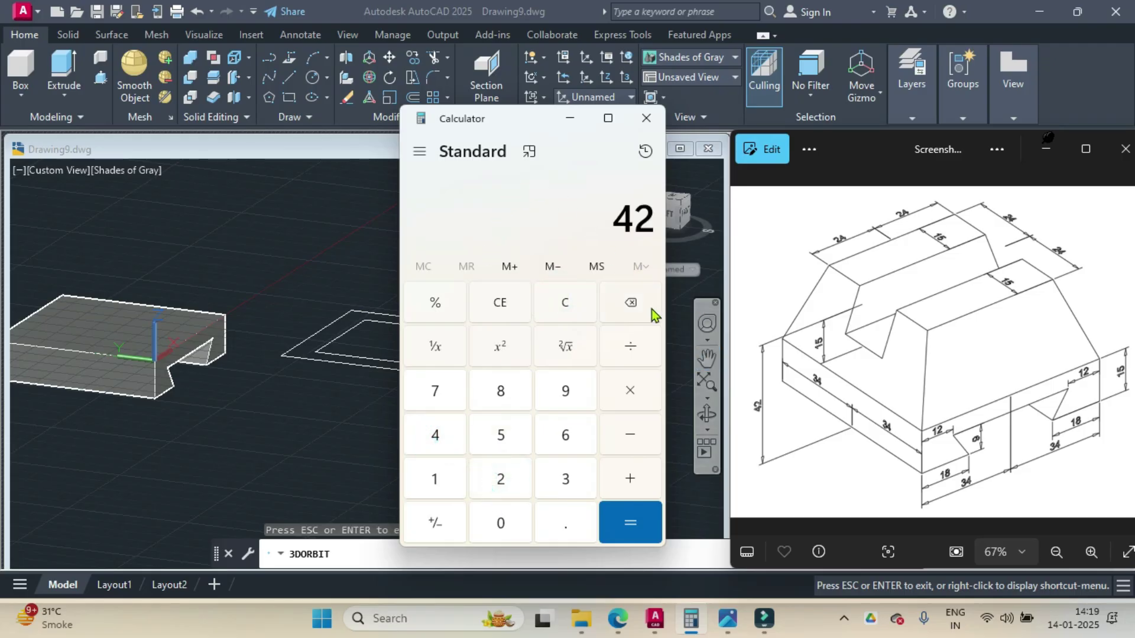
click(631, 434)
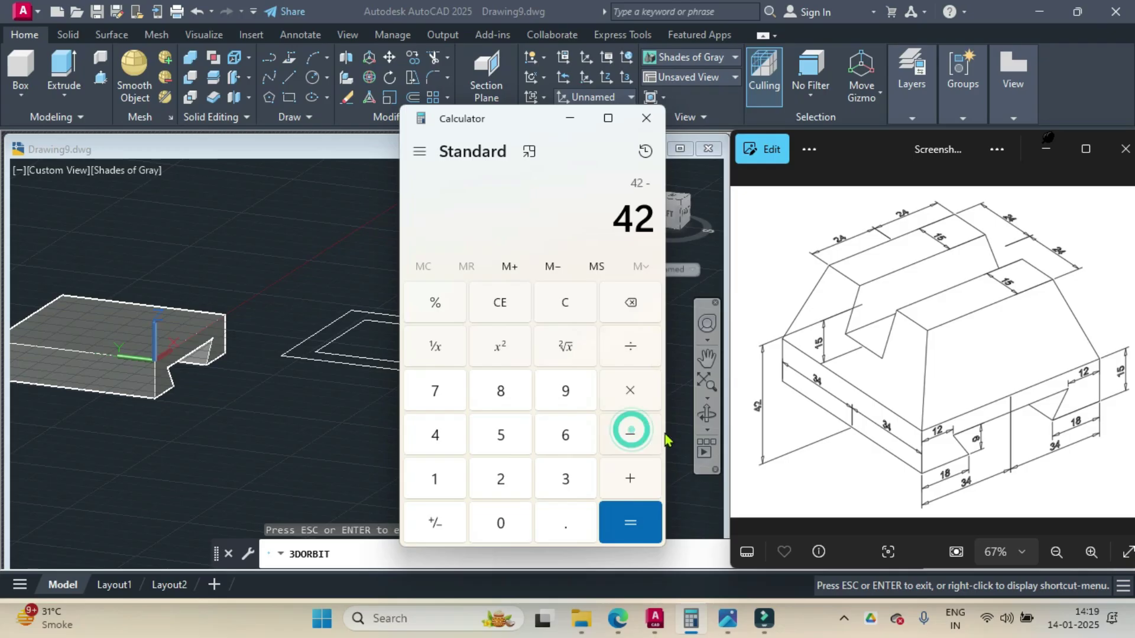
click(434, 477)
click(504, 431)
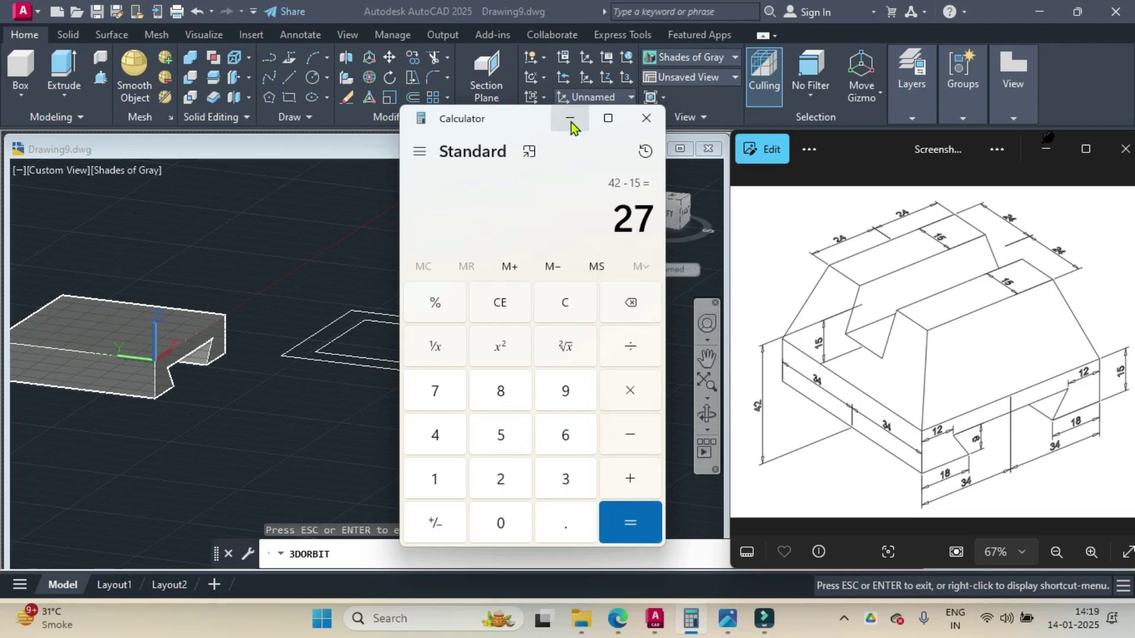
click(276, 255)
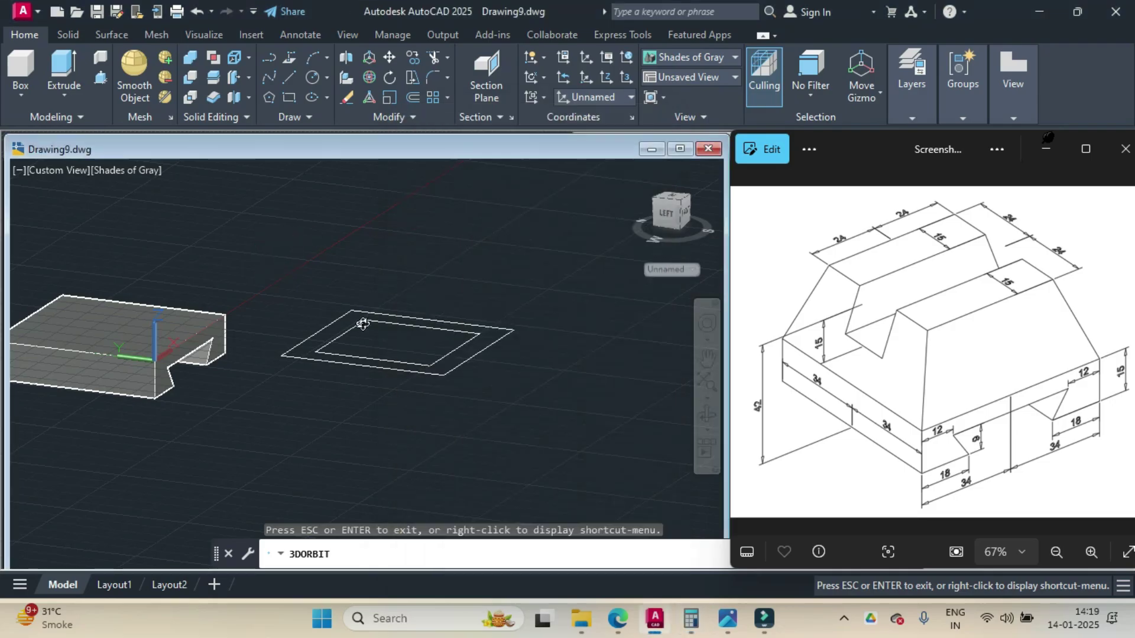
Step: Move the inner 48 by 48 square 27 straight up along Z from its geometric center, with Ortho on
key(Escape)
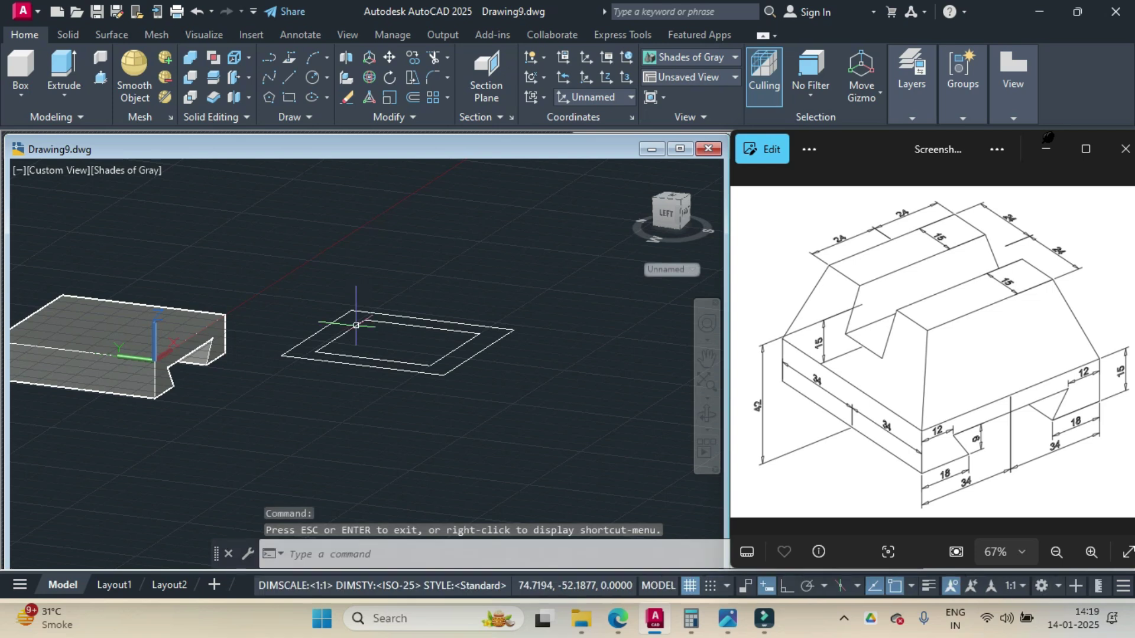
text(move)
key(Return)
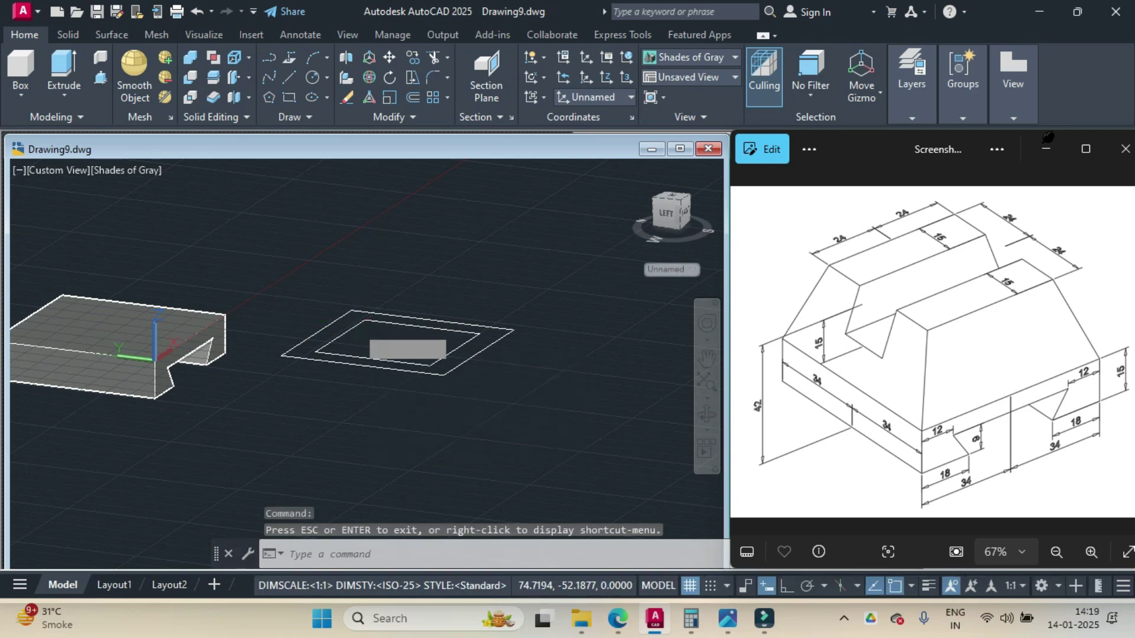
click(356, 325)
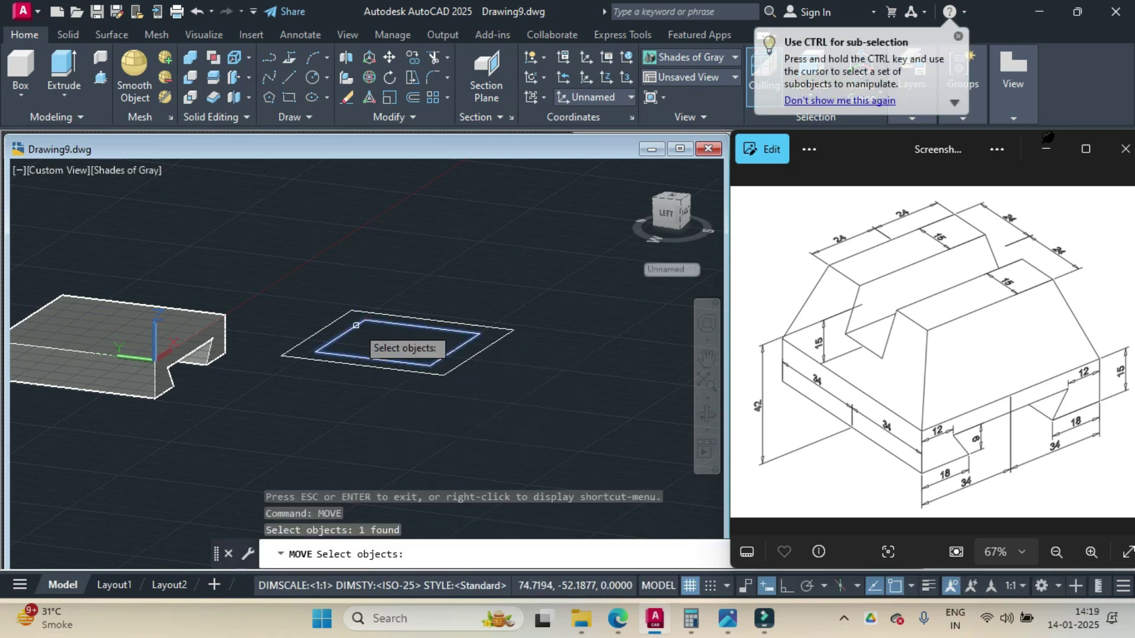
key(Return)
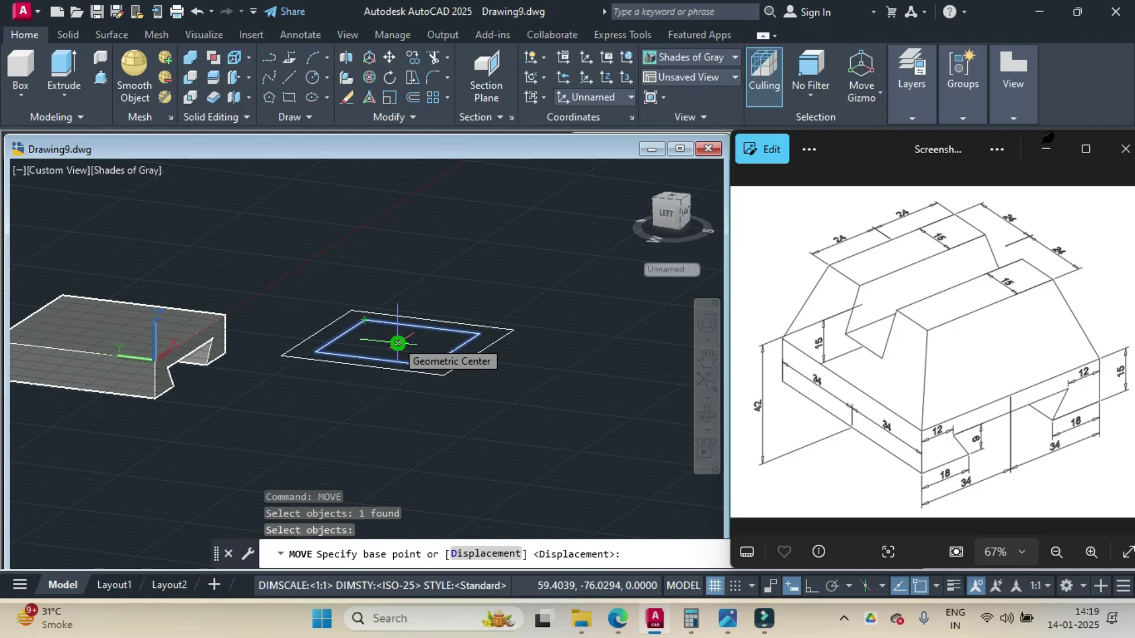
click(397, 343)
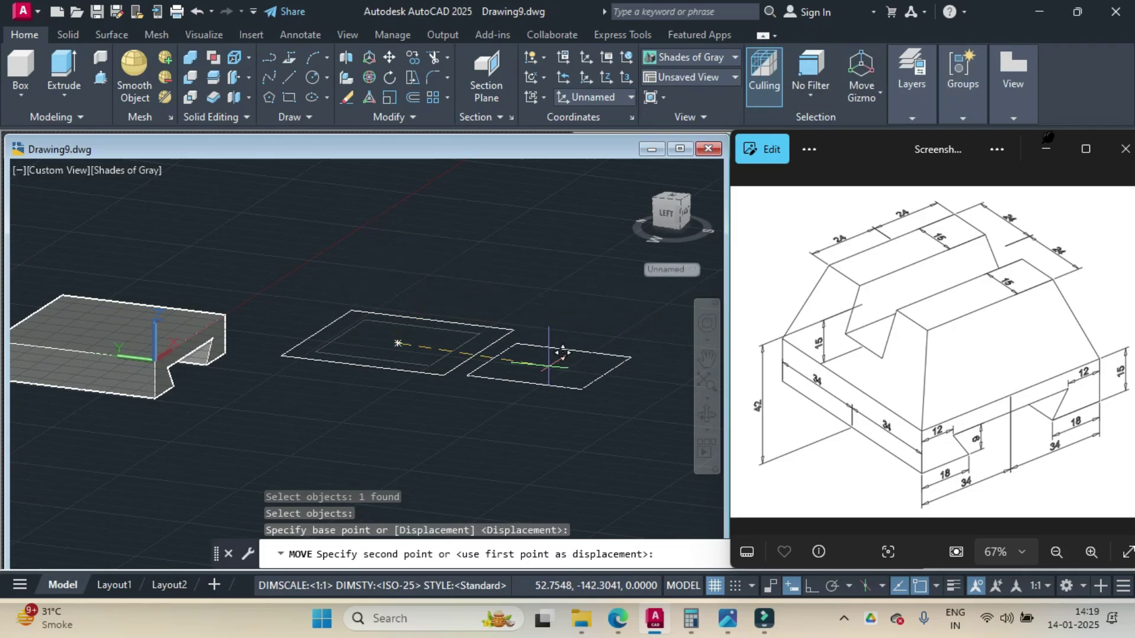
click(812, 585)
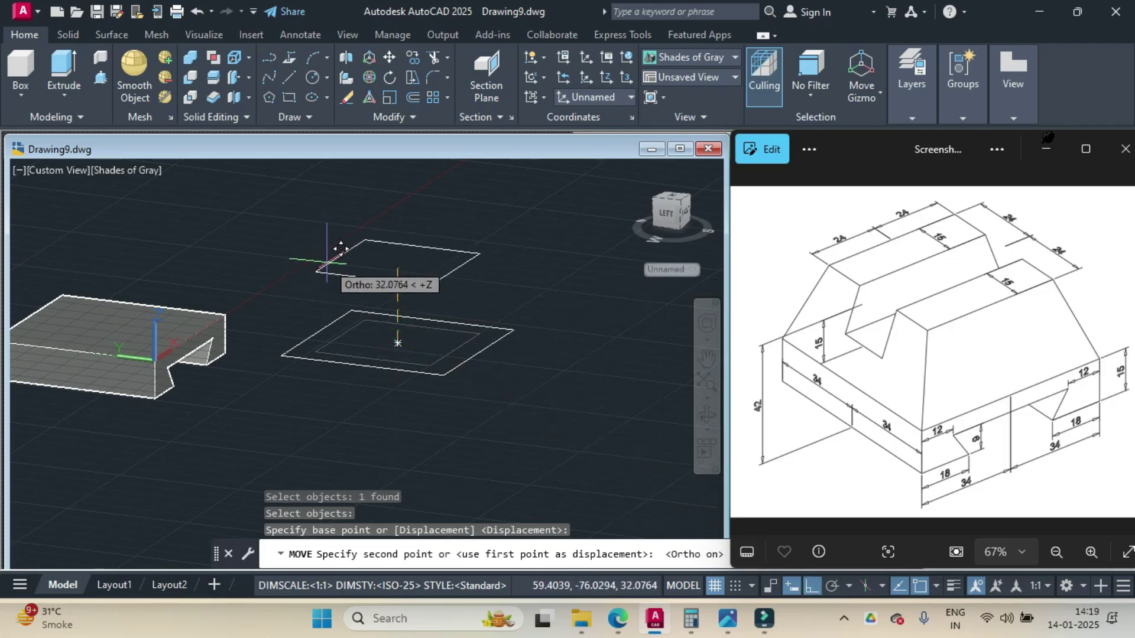
text(27)
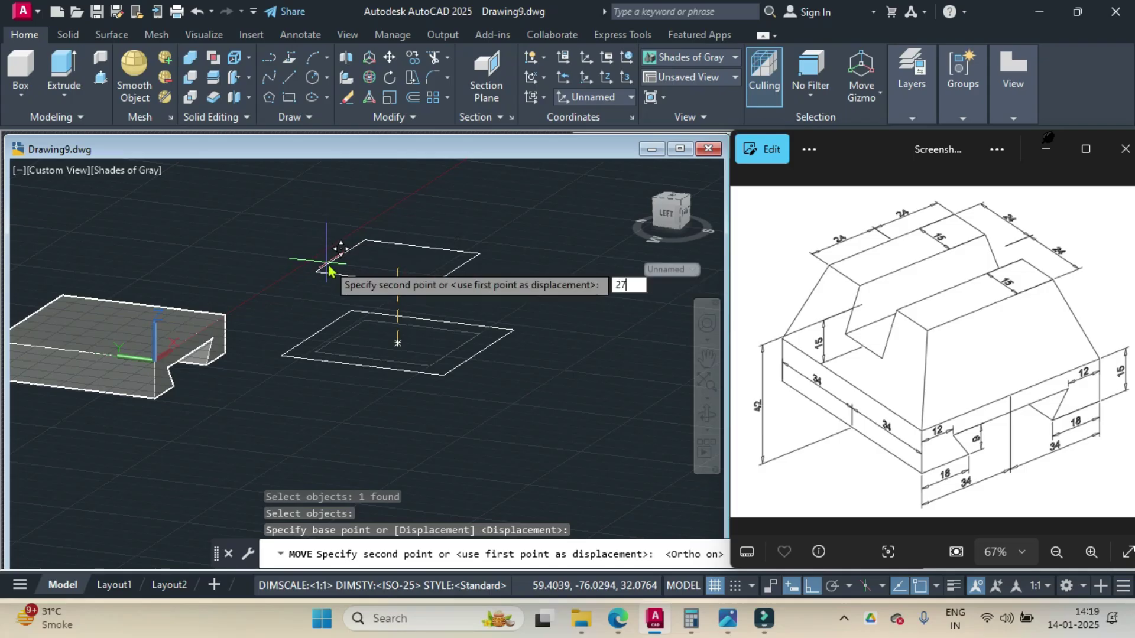
key(Return)
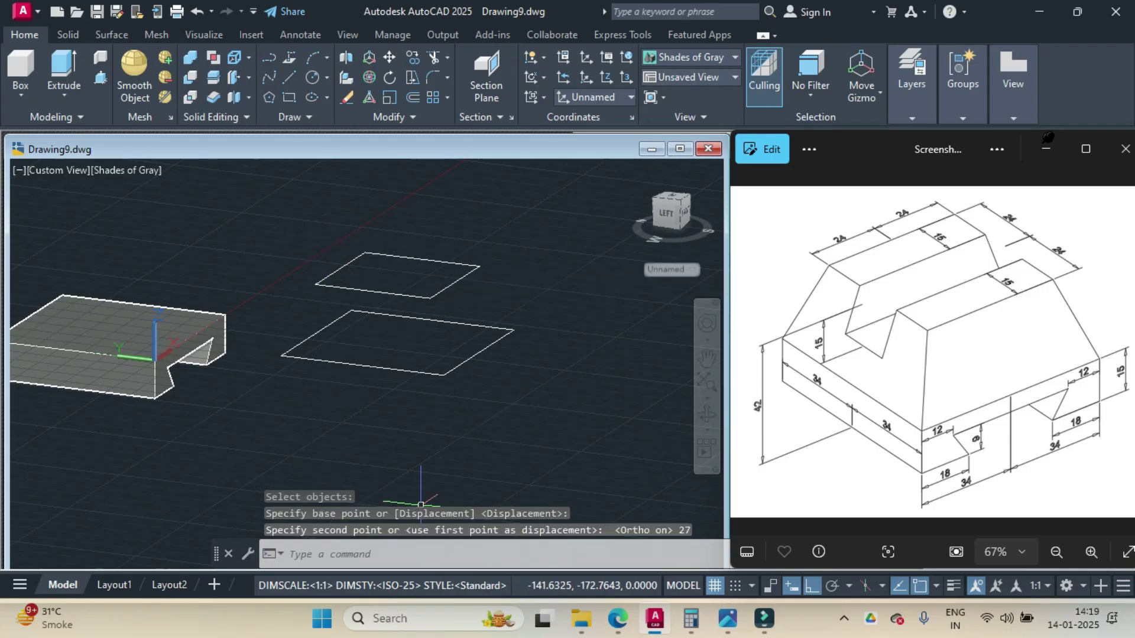
Step: Loft a solid between the raised 48 by 48 square and the 68 by 68 square, using cross sections only
click(711, 420)
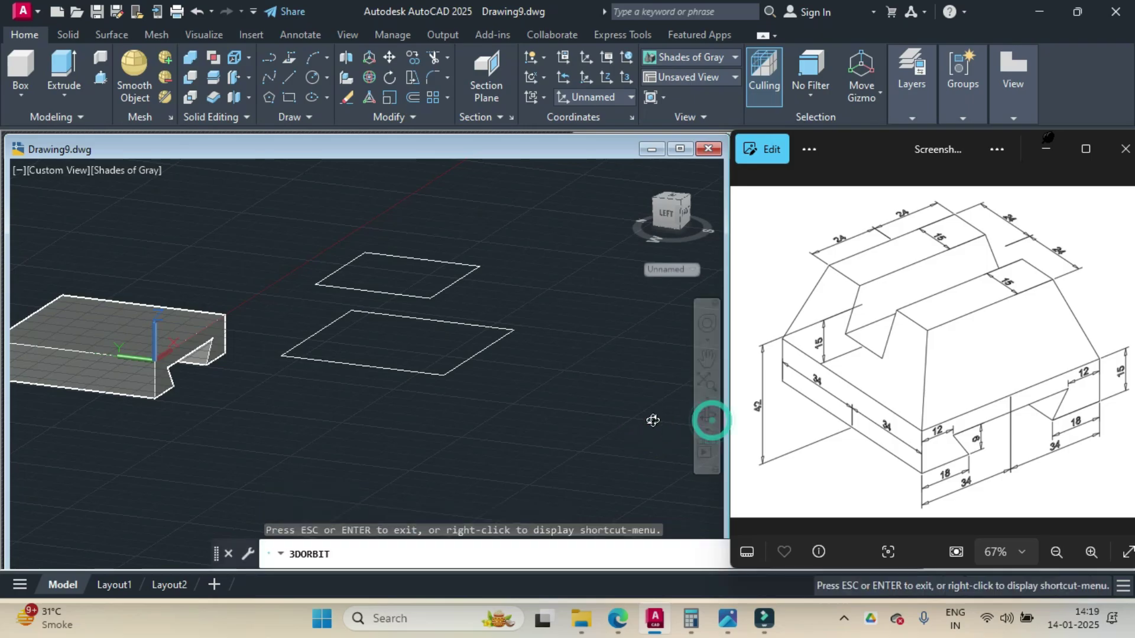
drag(651, 406, 612, 402)
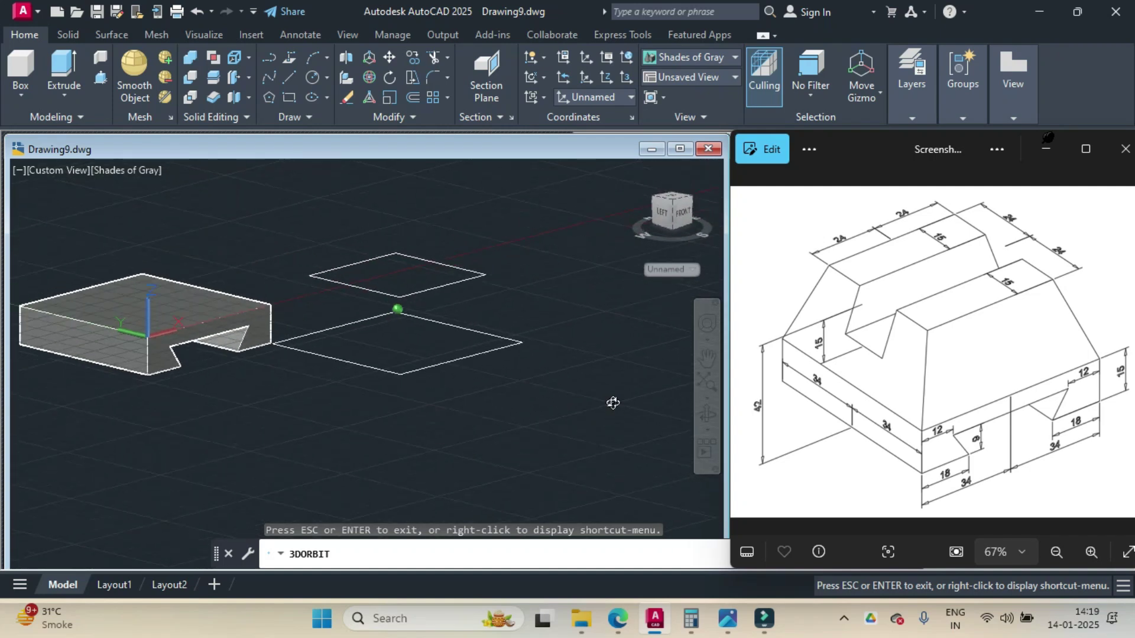
click(63, 95)
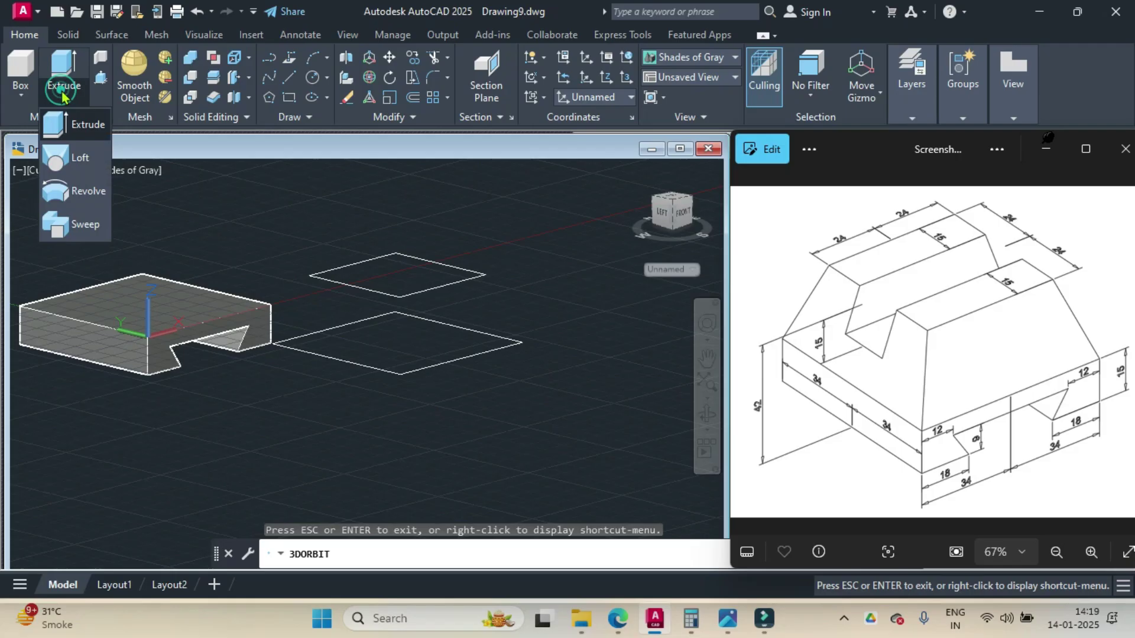
click(66, 158)
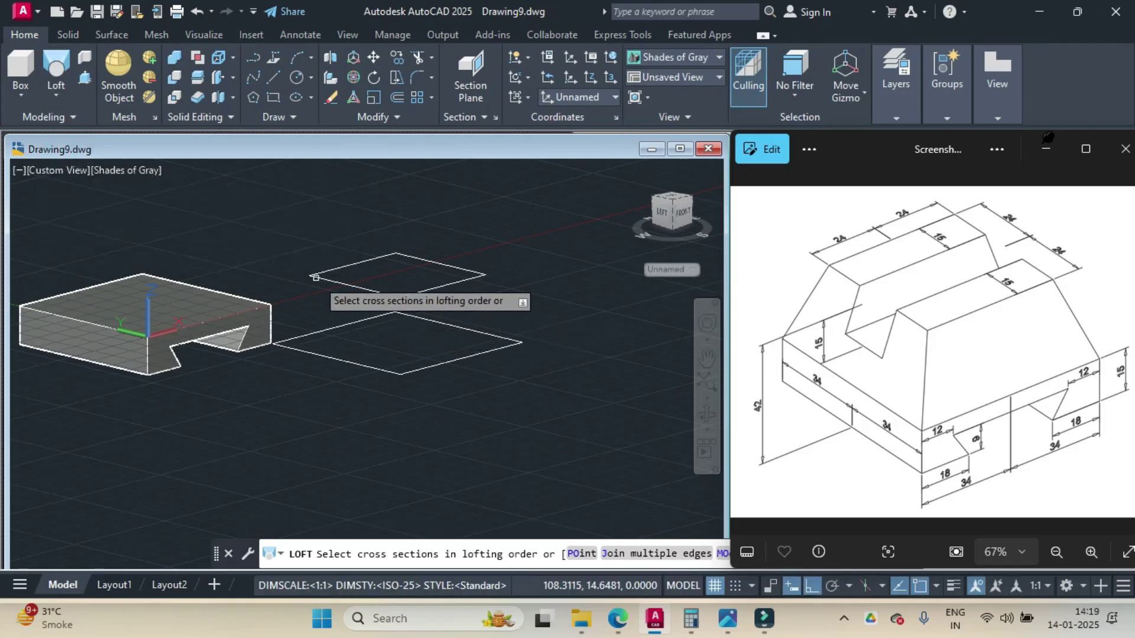
click(338, 281)
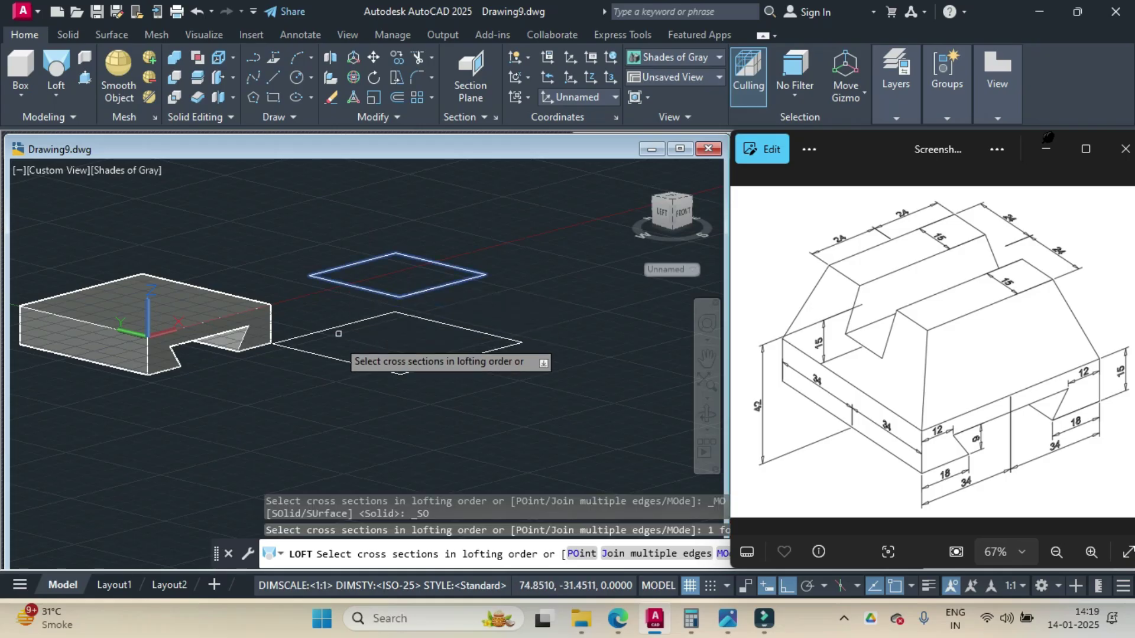
click(337, 359)
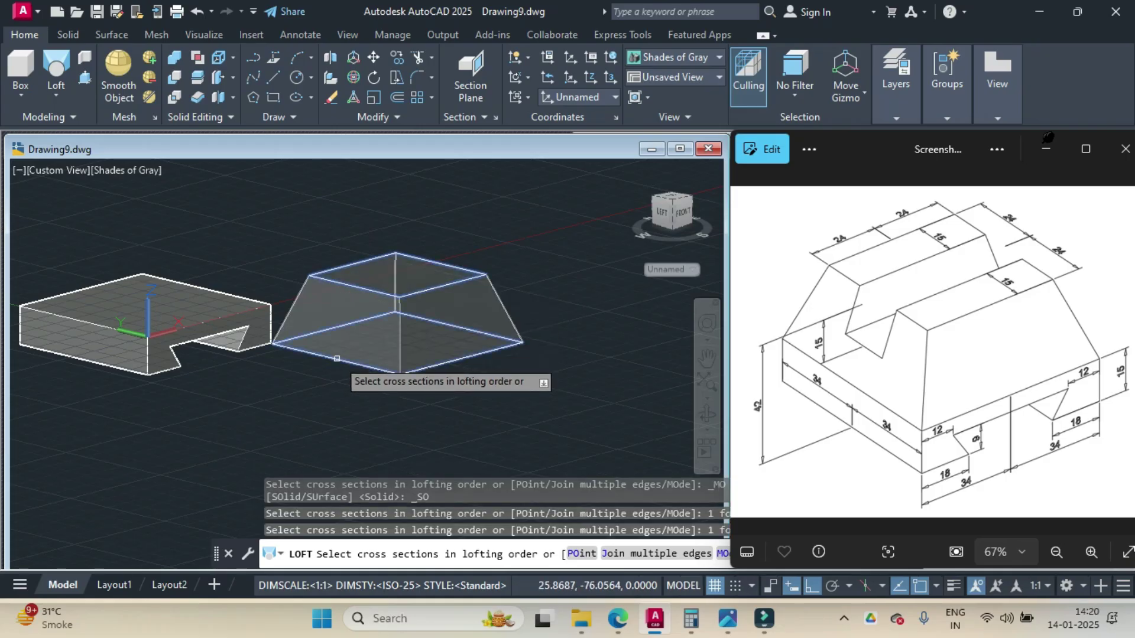
right_click(337, 358)
key(Return)
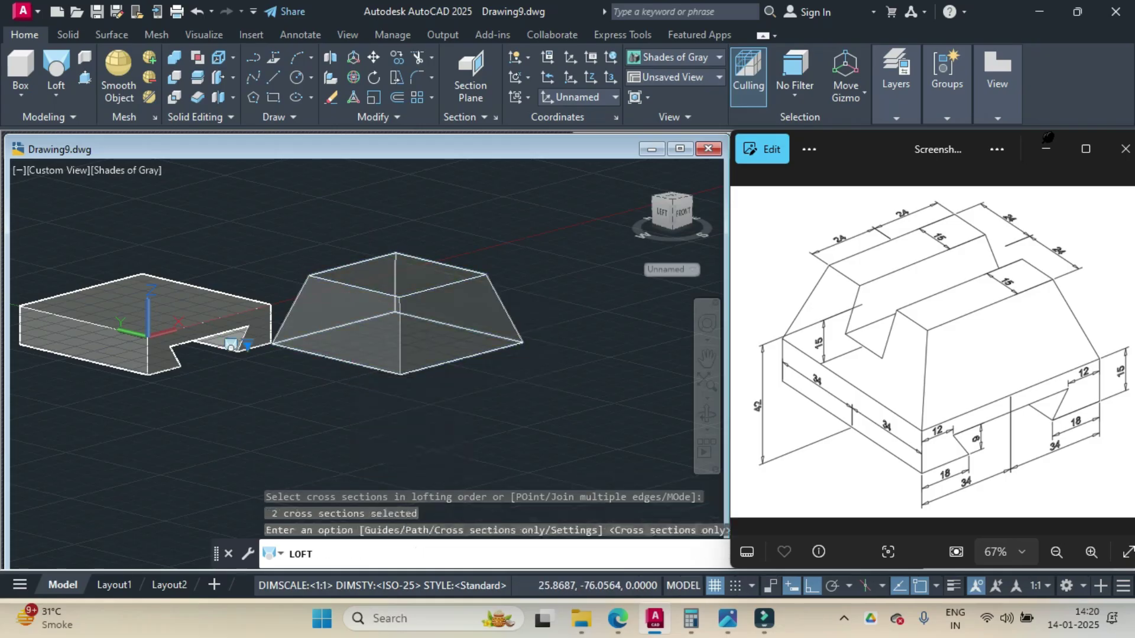
scroll(336, 359, down, 3)
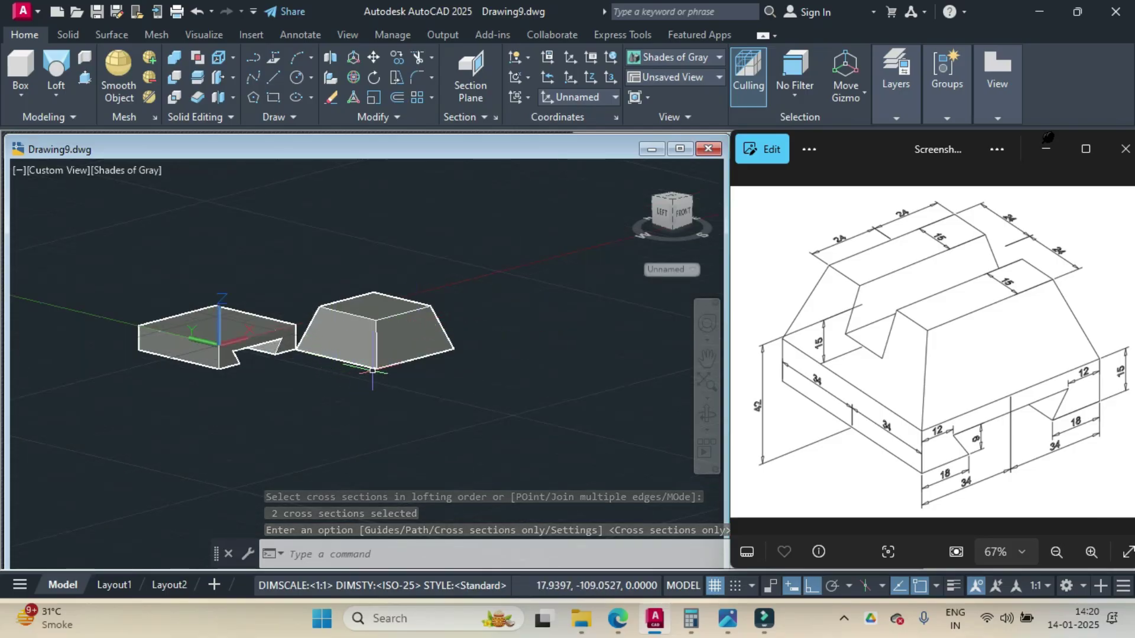
middle_drag(385, 369, 334, 420)
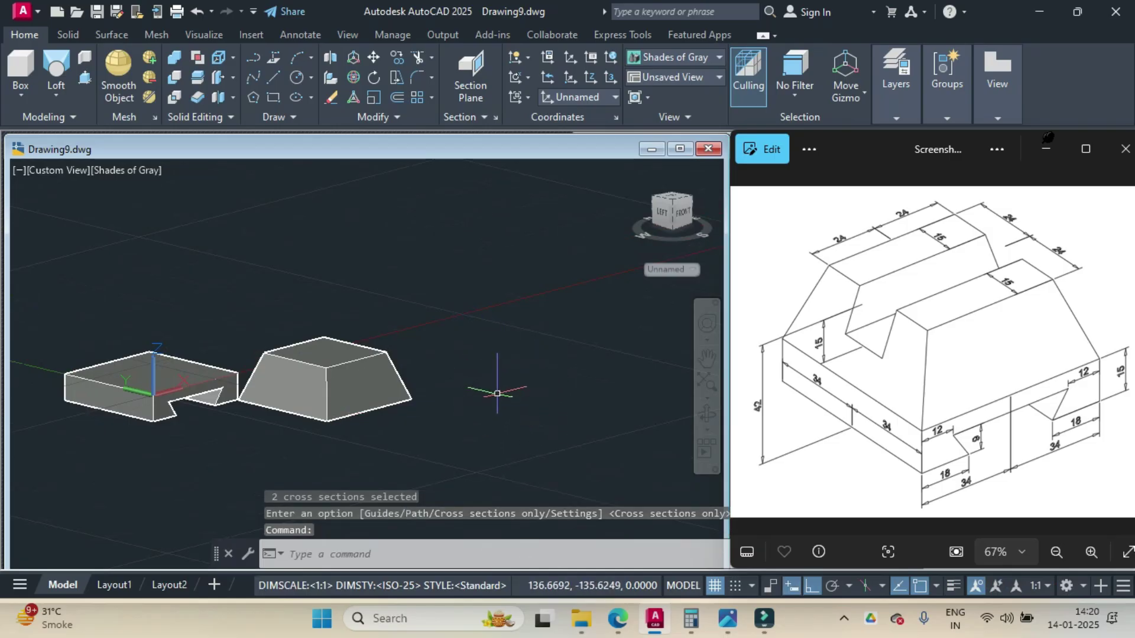
Step: Set the UCS to Left, calculate the top slot's width in Calculator as 48 − 30, and return to AutoCAD
click(597, 101)
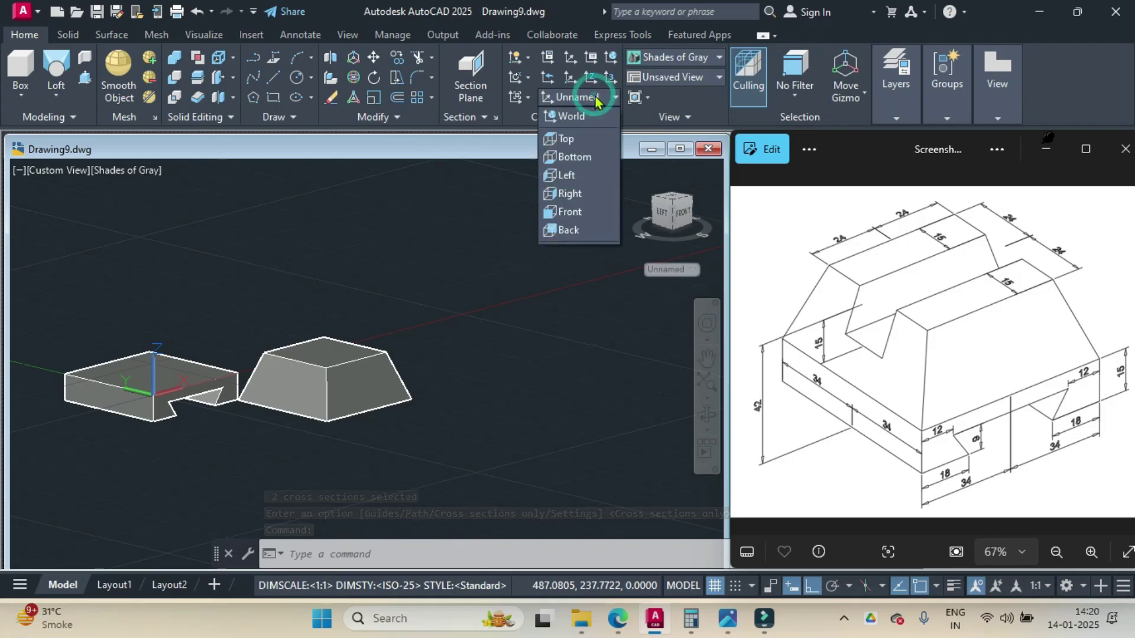
click(575, 185)
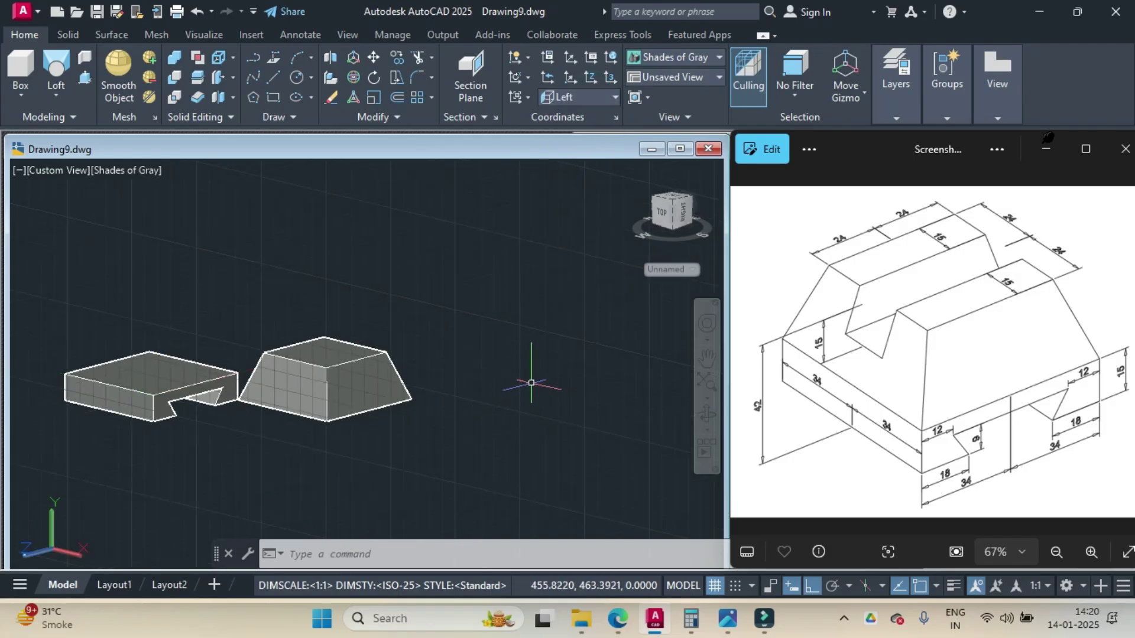
click(274, 99)
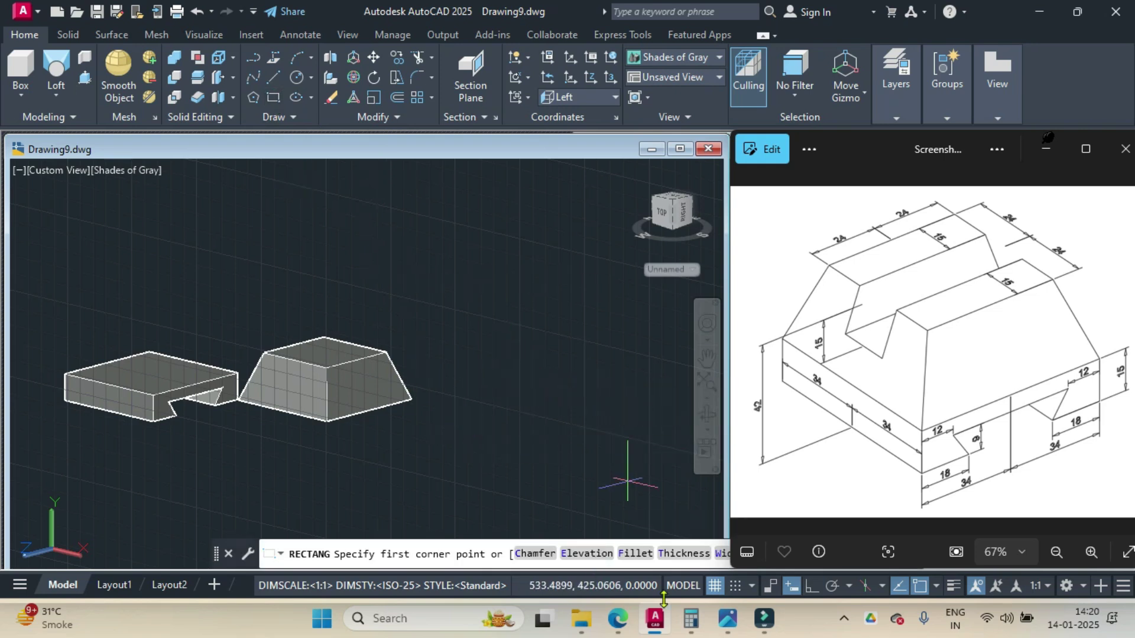
click(689, 620)
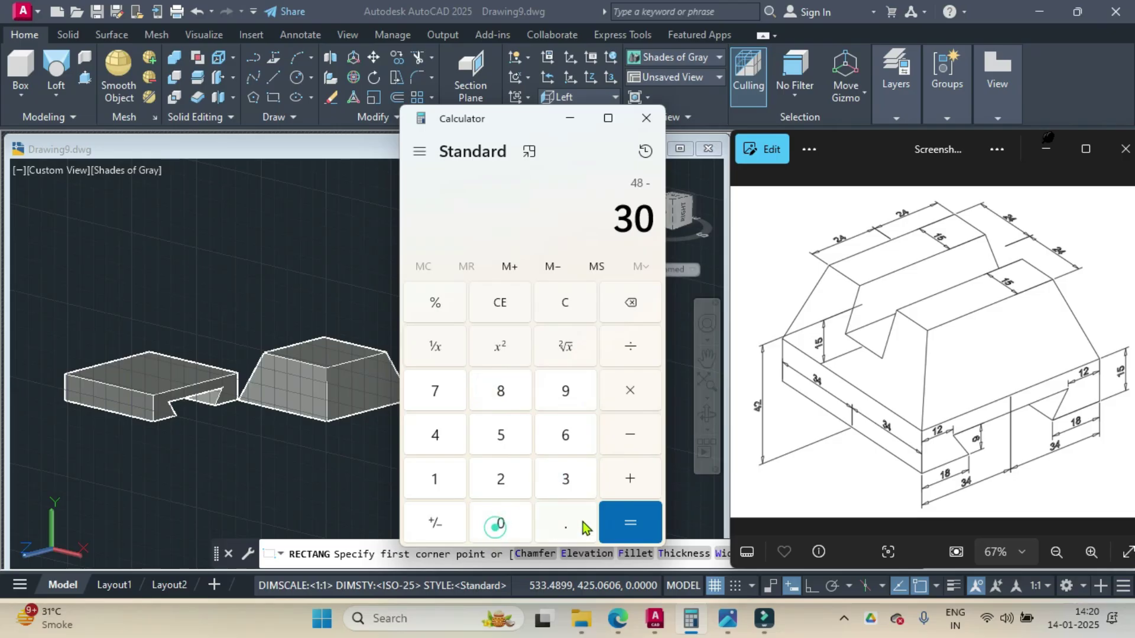
click(630, 527)
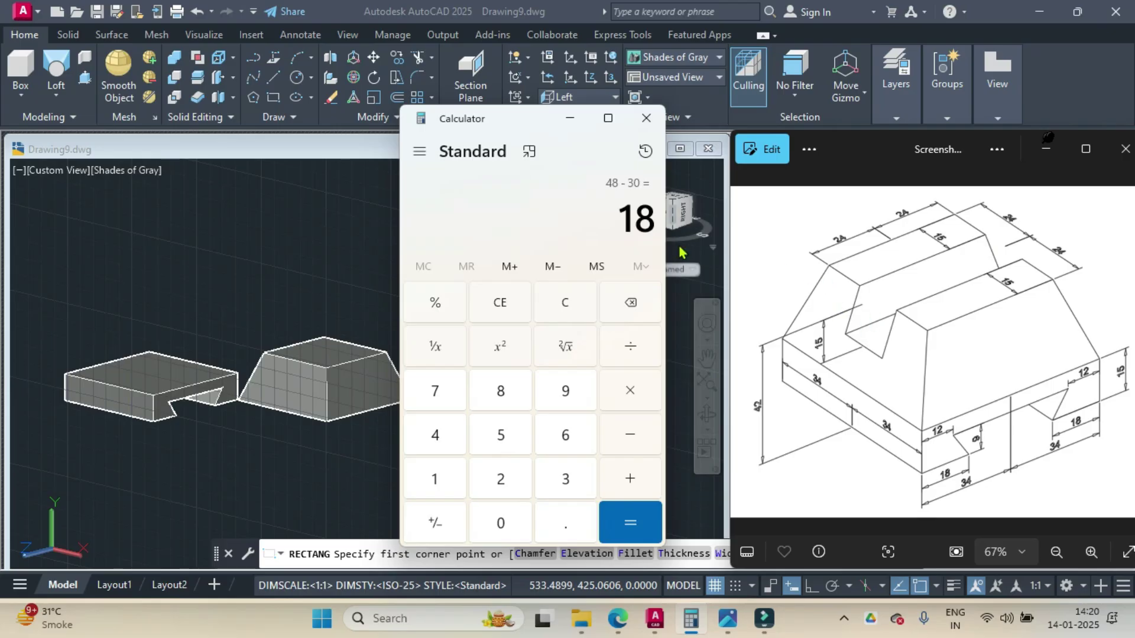
click(321, 241)
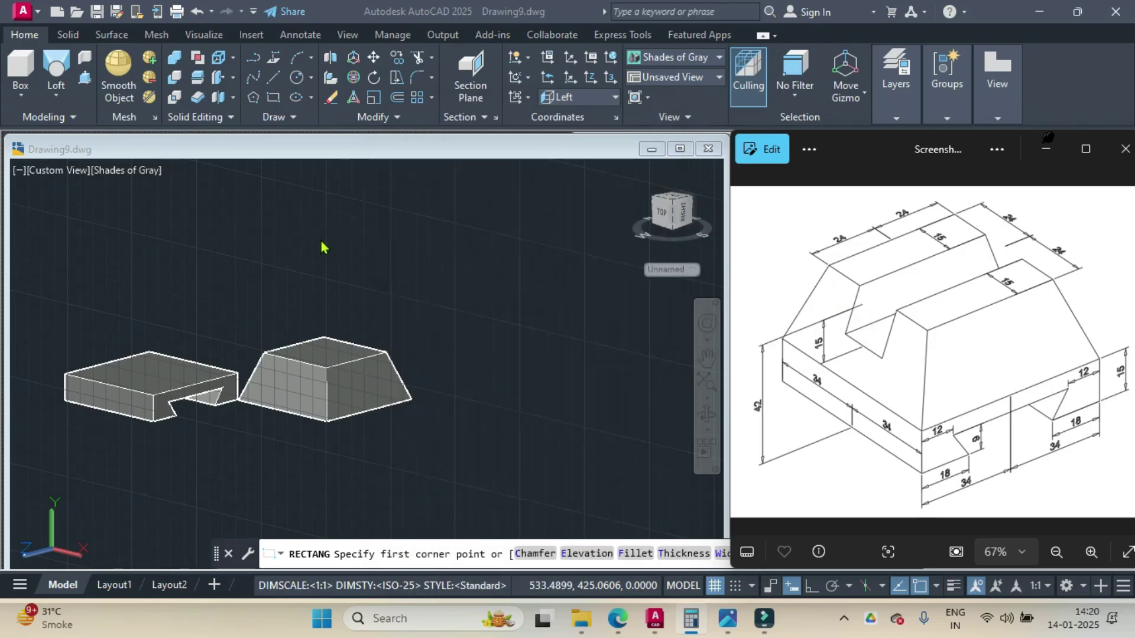
Step: Draw a rectangle 18 wide and 15 high in the empty space beside the tapered solid
click(523, 353)
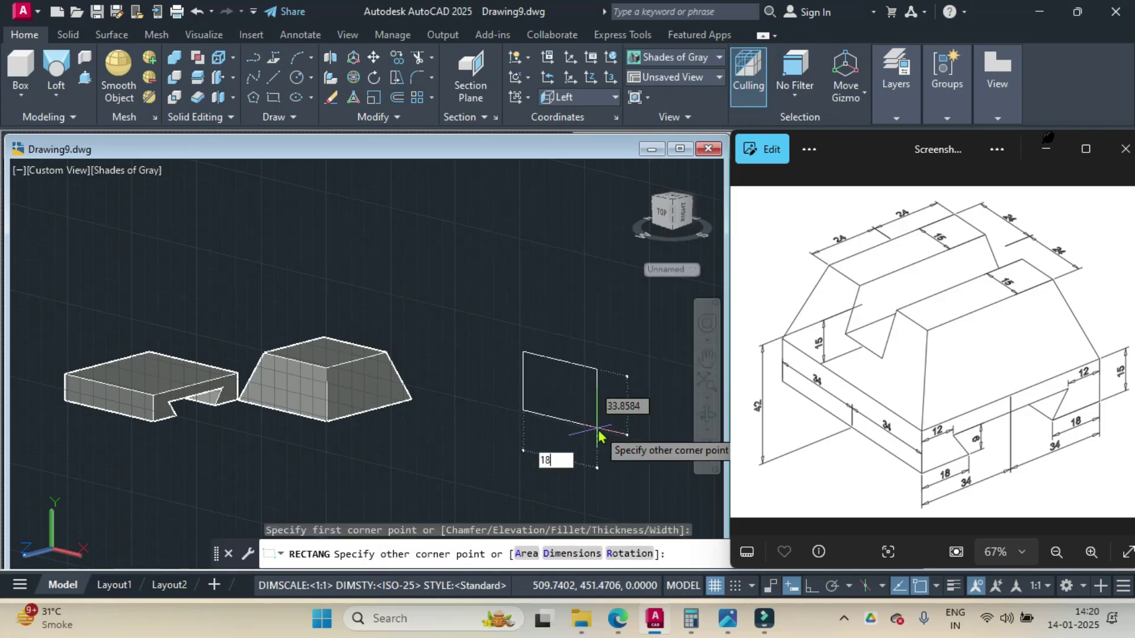
key(Tab)
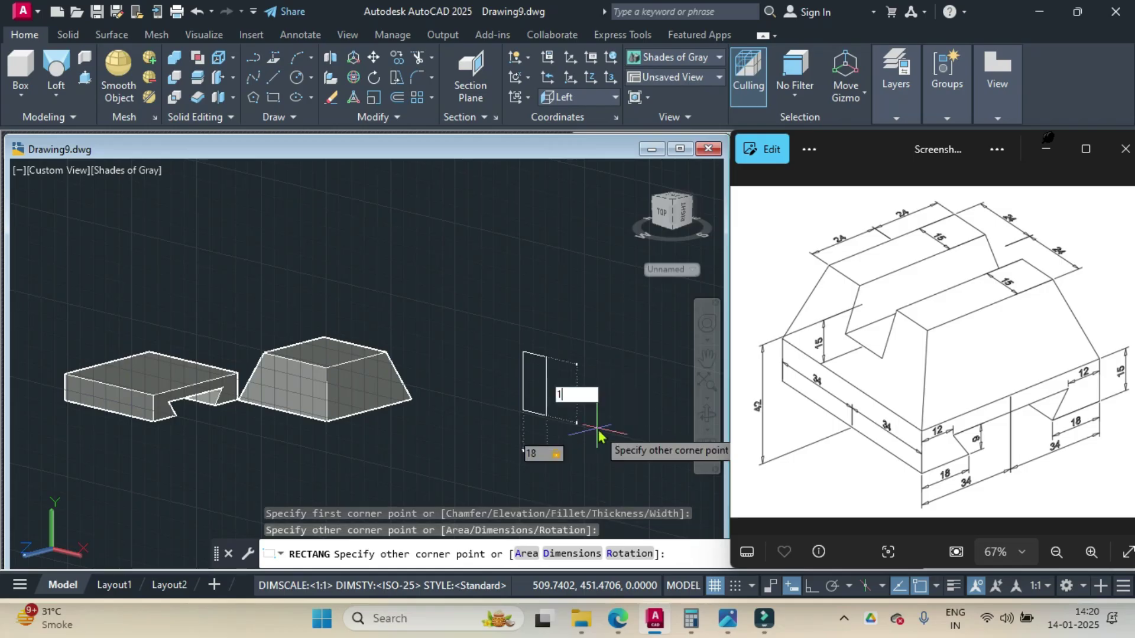
text(15)
key(Return)
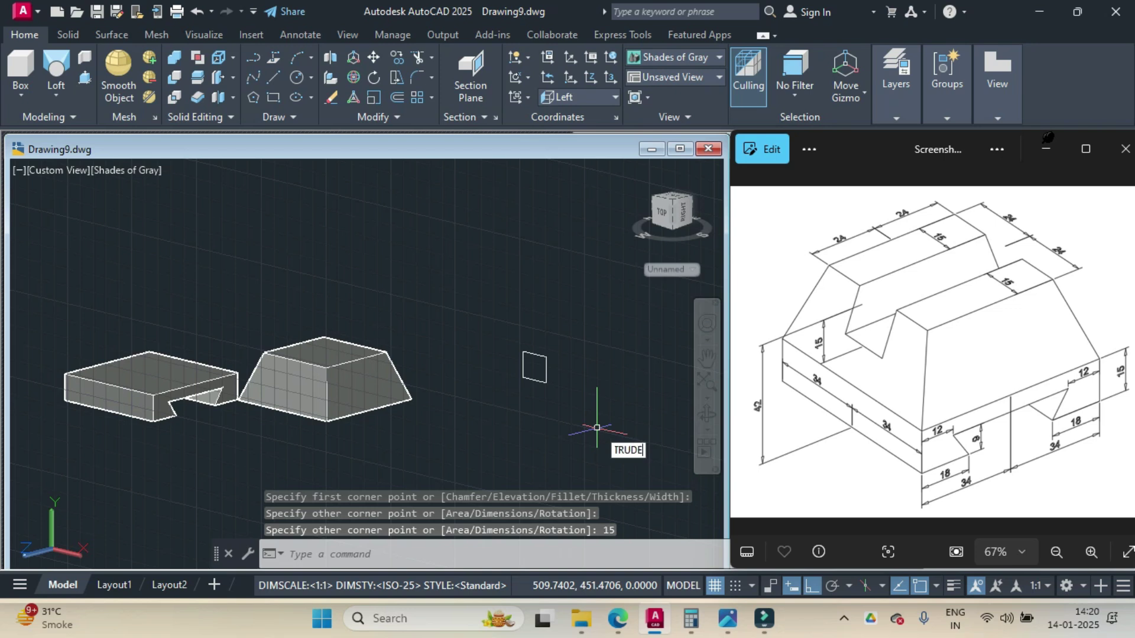
Step: Extrude the 18 by 15 rectangle by 100 toward the tapered solid to form a long bar
key(Return)
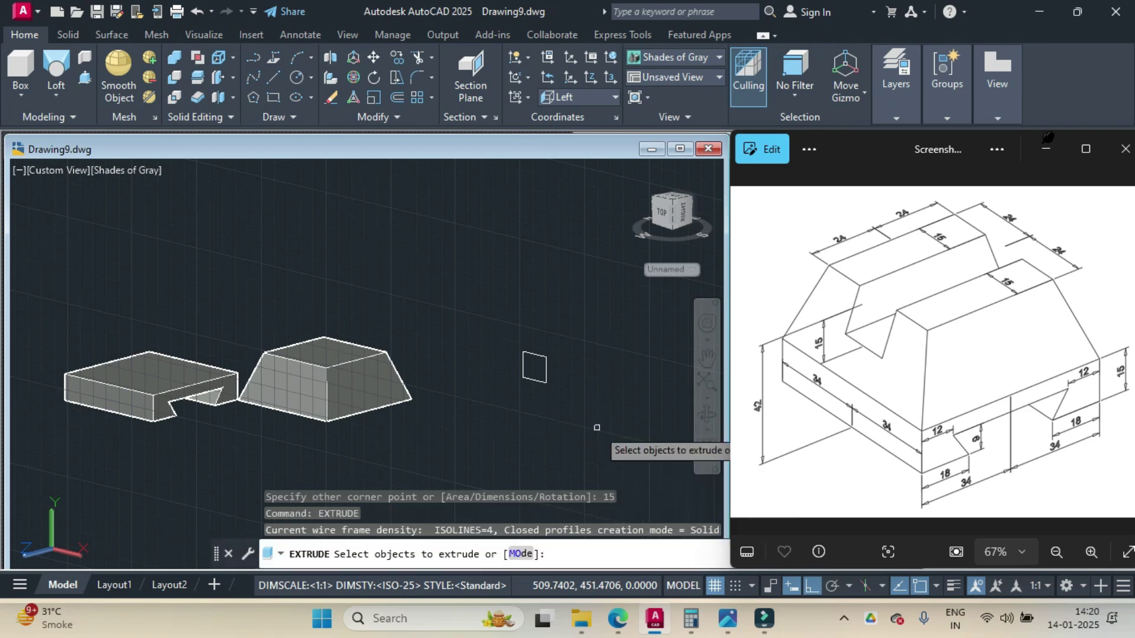
click(547, 371)
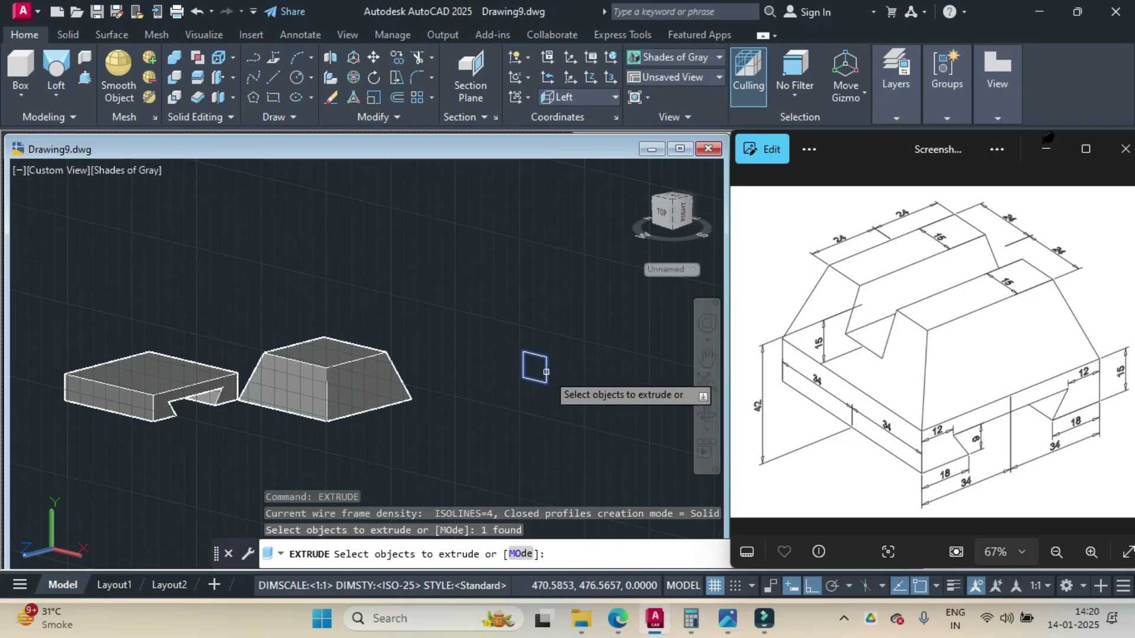
key(Return)
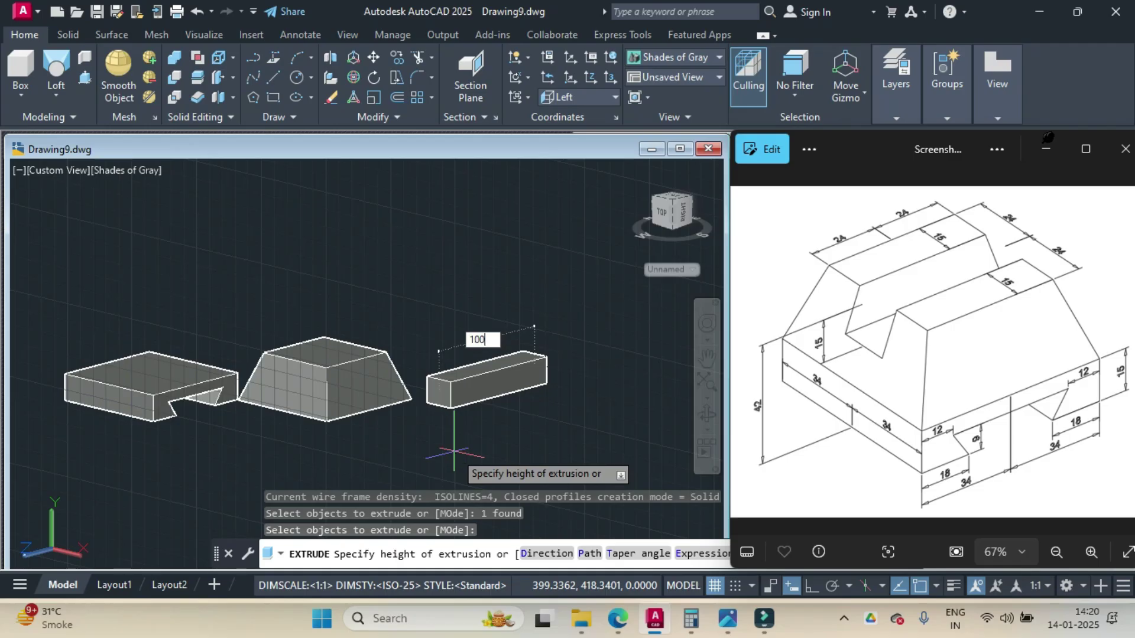
text(100)
key(Return)
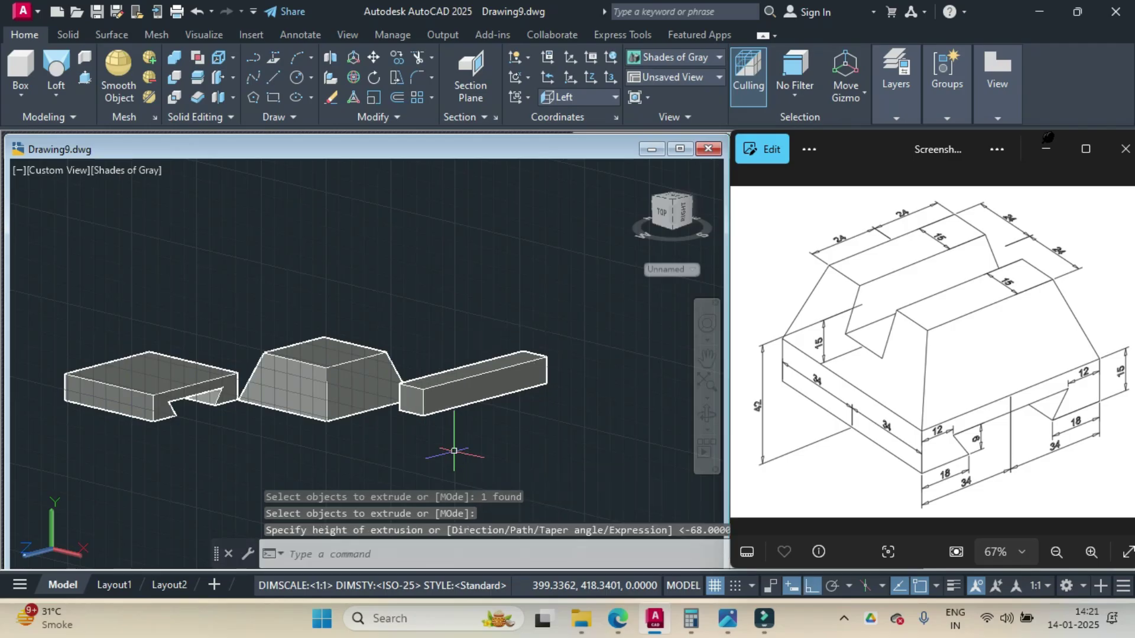
Step: Define a 3-point UCS on the tapered solid's top face, with its origin at the front corner and X and Y along the adjoining edges
scroll(296, 388, up, 2)
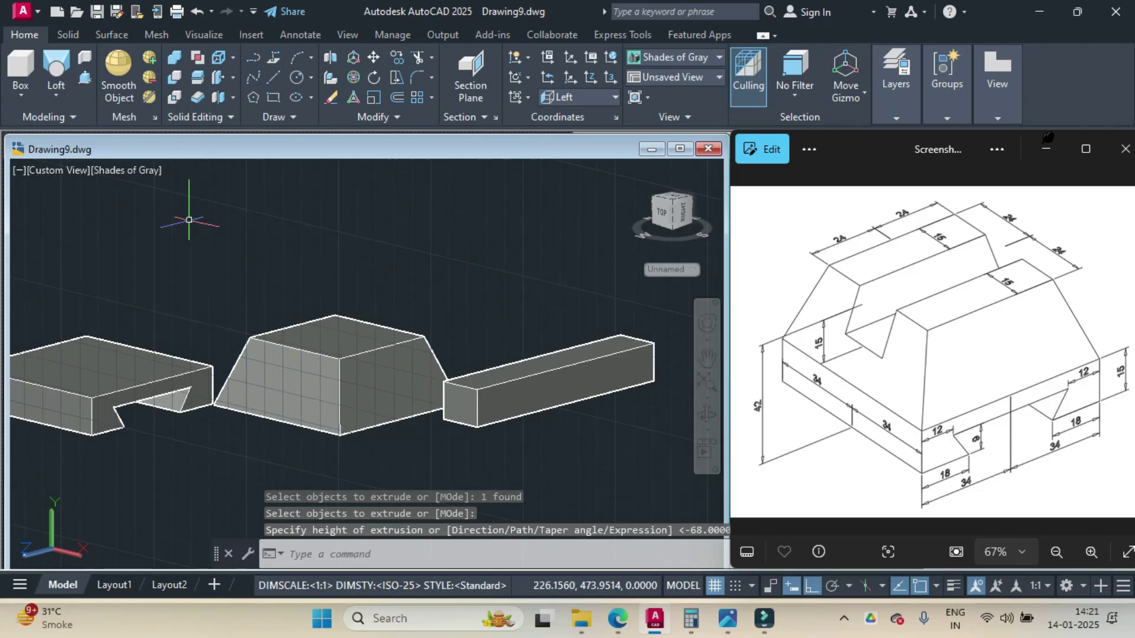
click(204, 36)
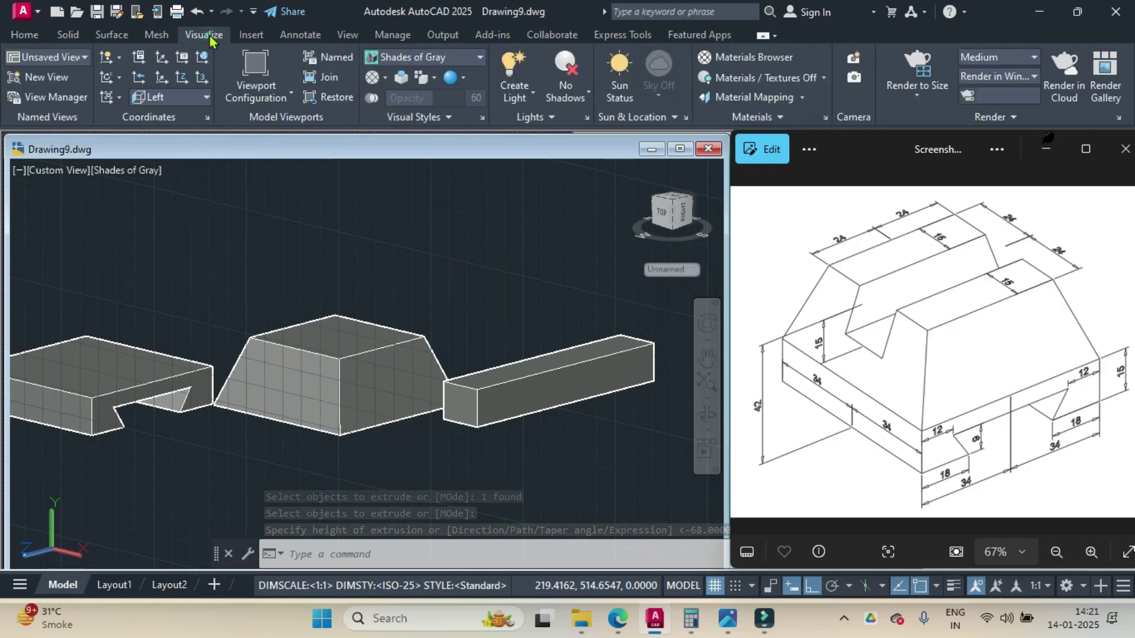
click(201, 78)
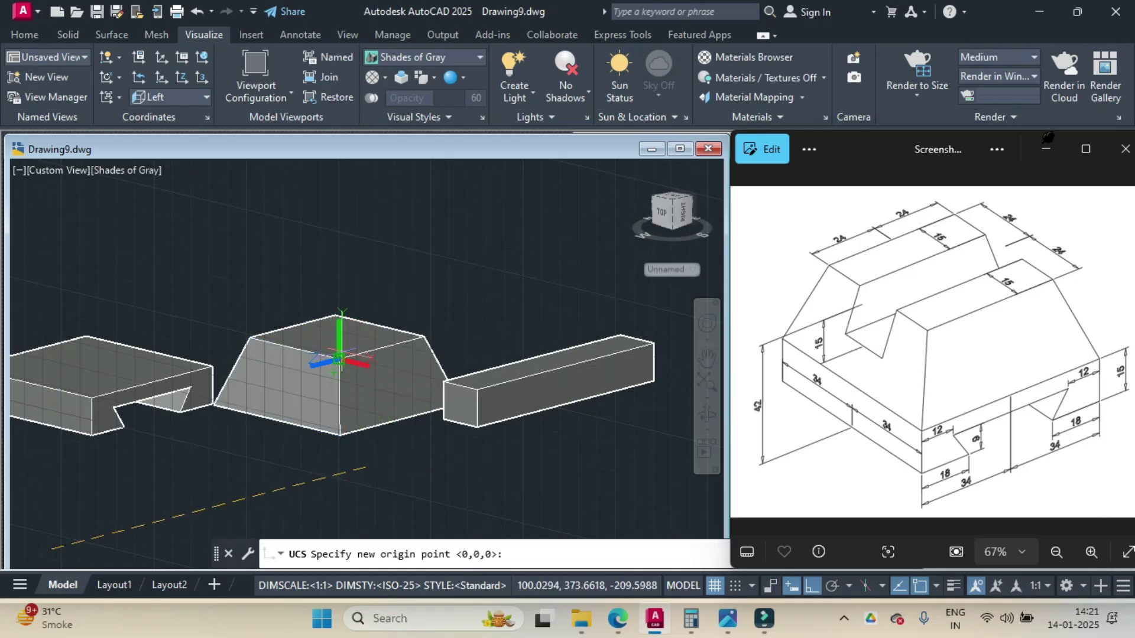
click(339, 358)
click(423, 337)
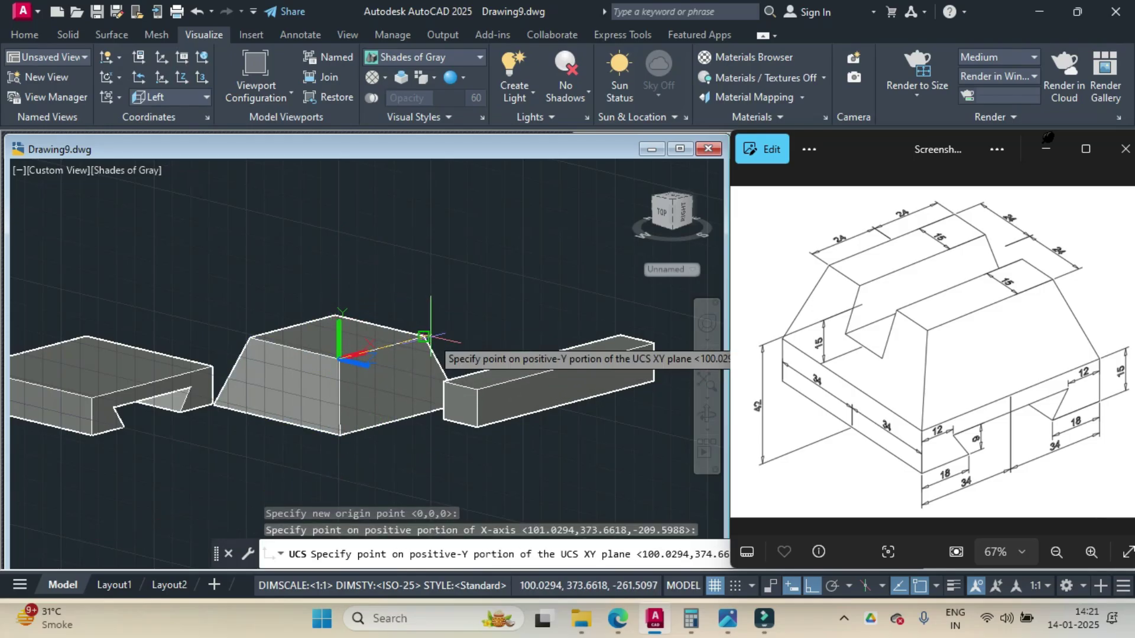
click(250, 338)
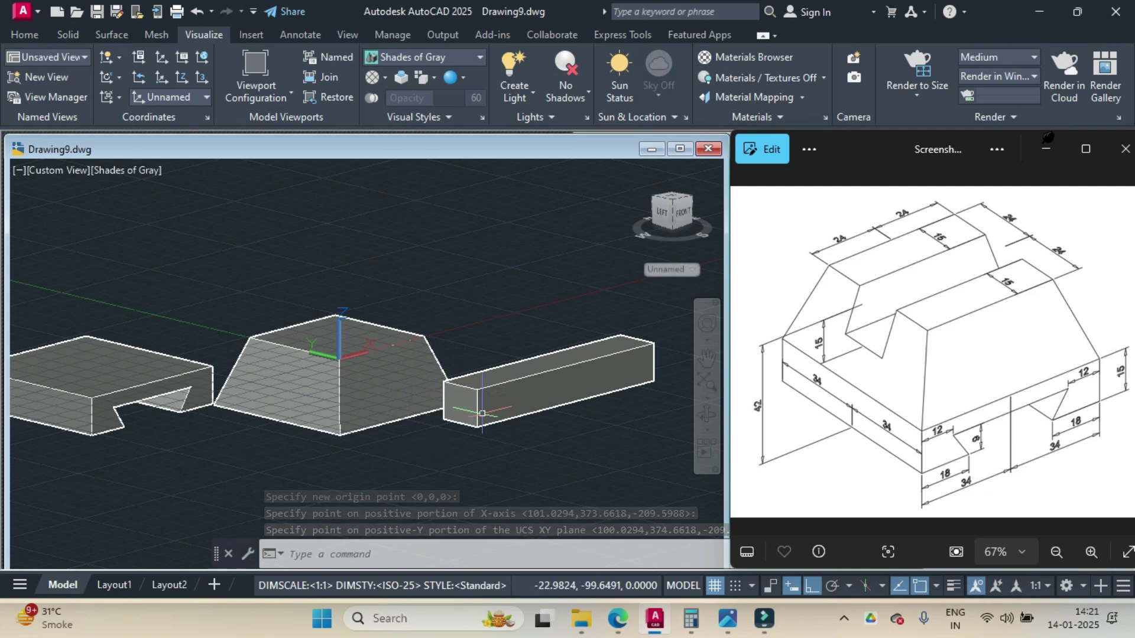
Step: Move the bar by the midpoint of its near end's top edge onto the midpoint of the tapered solid's top edge along Y
text(MOVE)
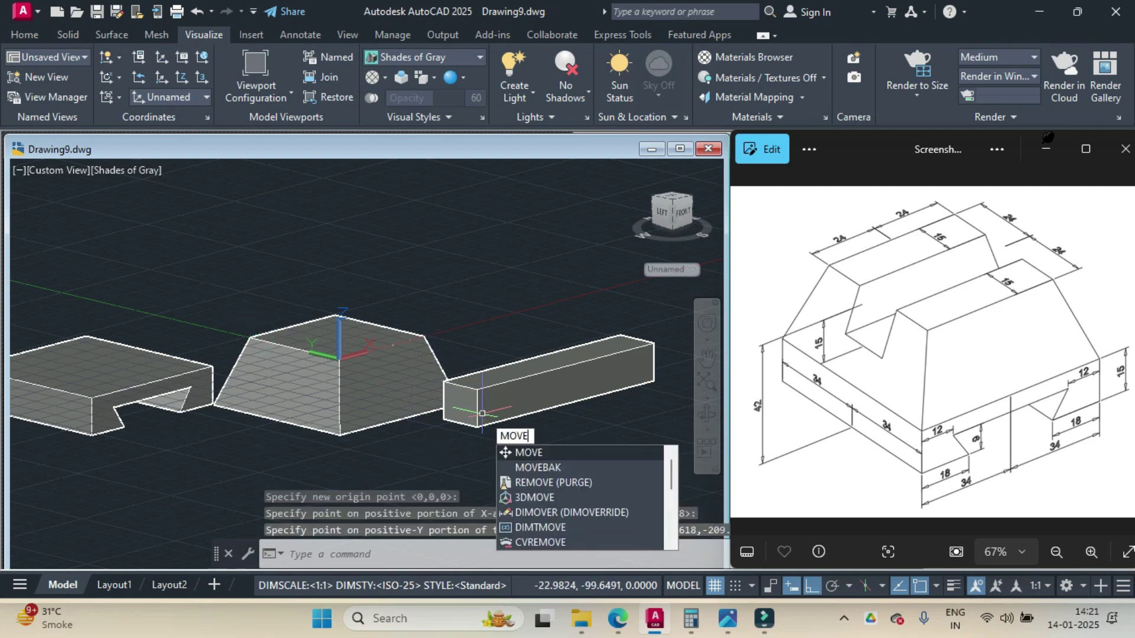
key(Return)
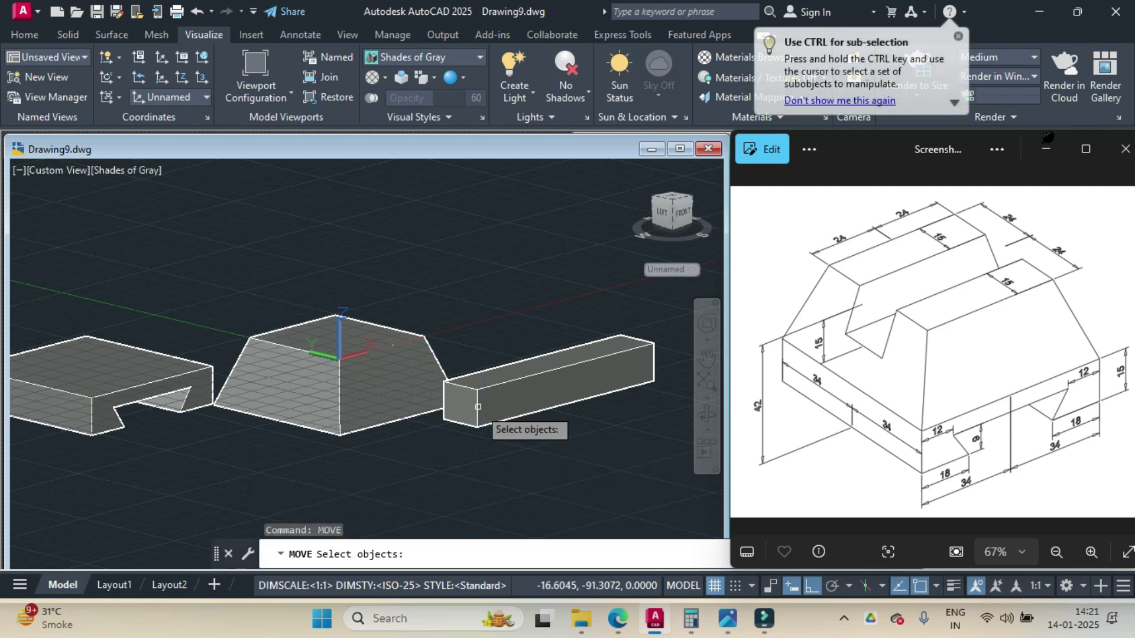
click(478, 406)
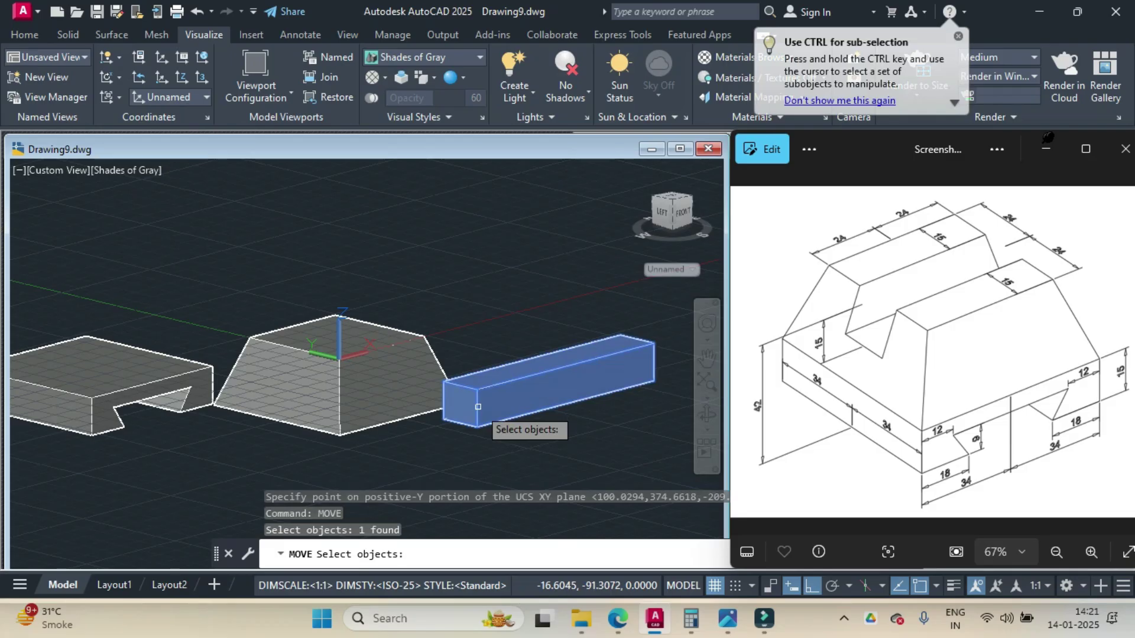
key(Return)
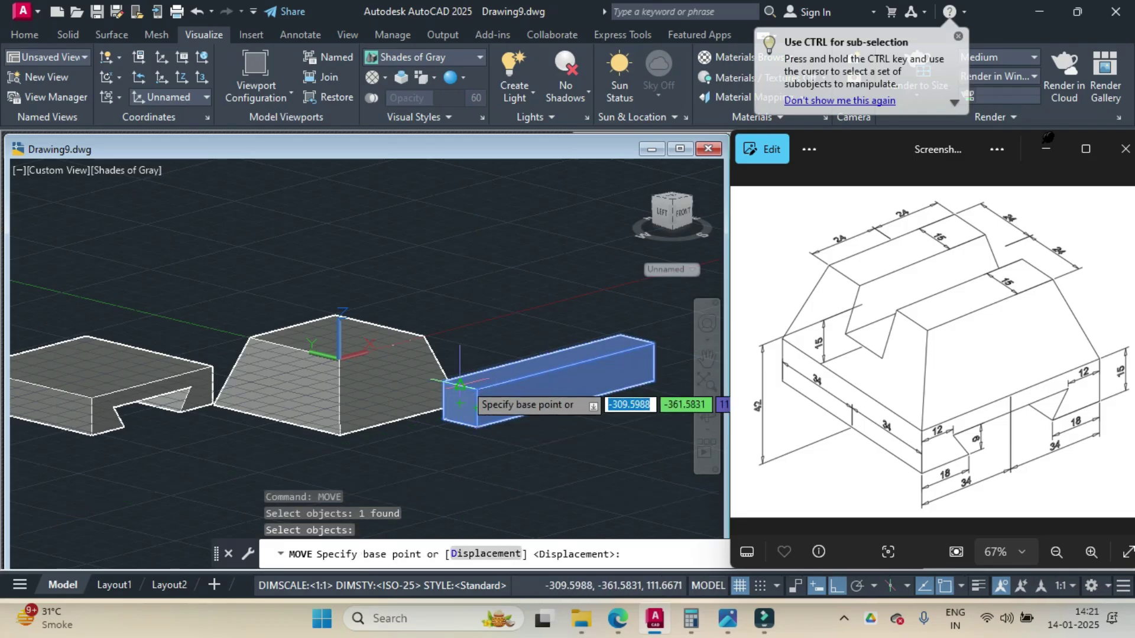
click(460, 384)
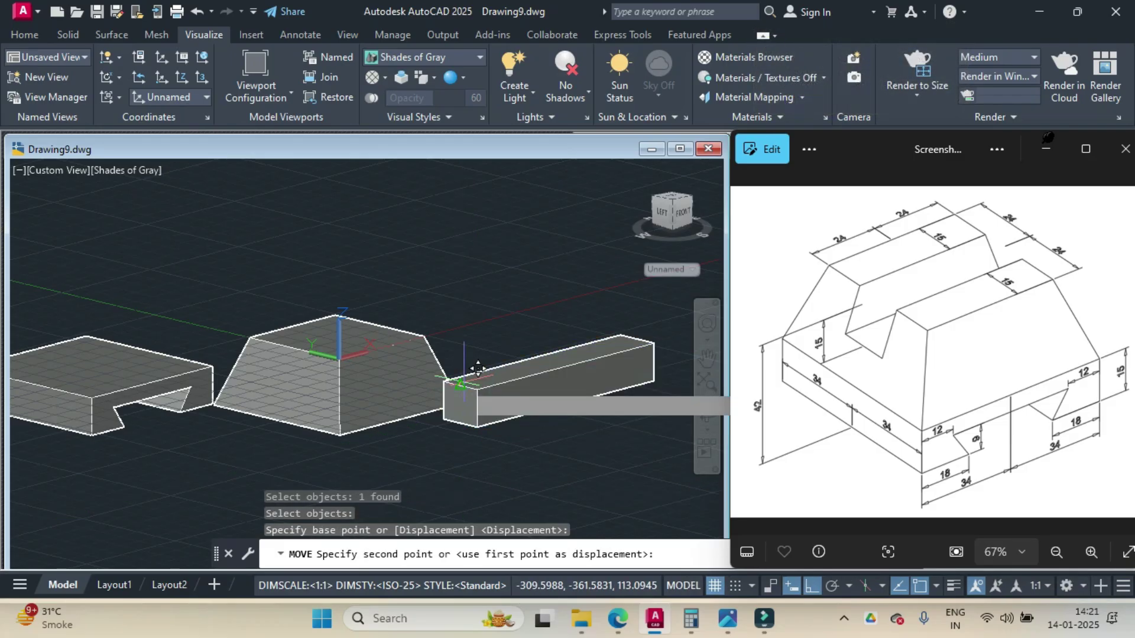
click(294, 342)
Step: Move the bar about 16 in the negative X direction with Ortho on, so it extends past both sides of the tapered solid
click(705, 420)
drag(292, 409, 584, 459)
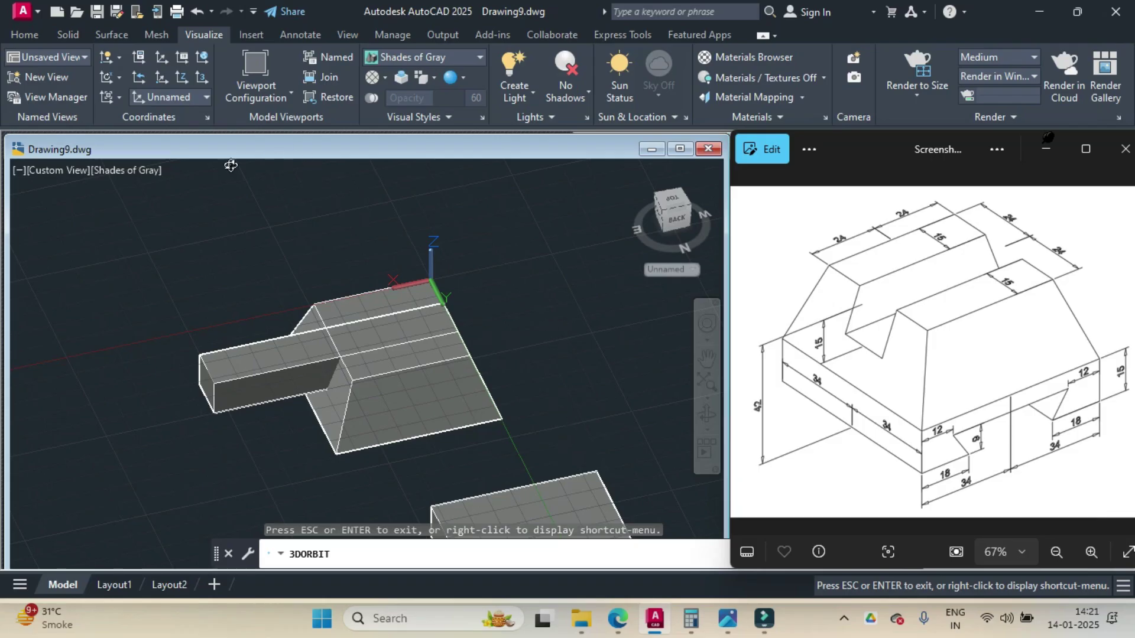
key(Escape)
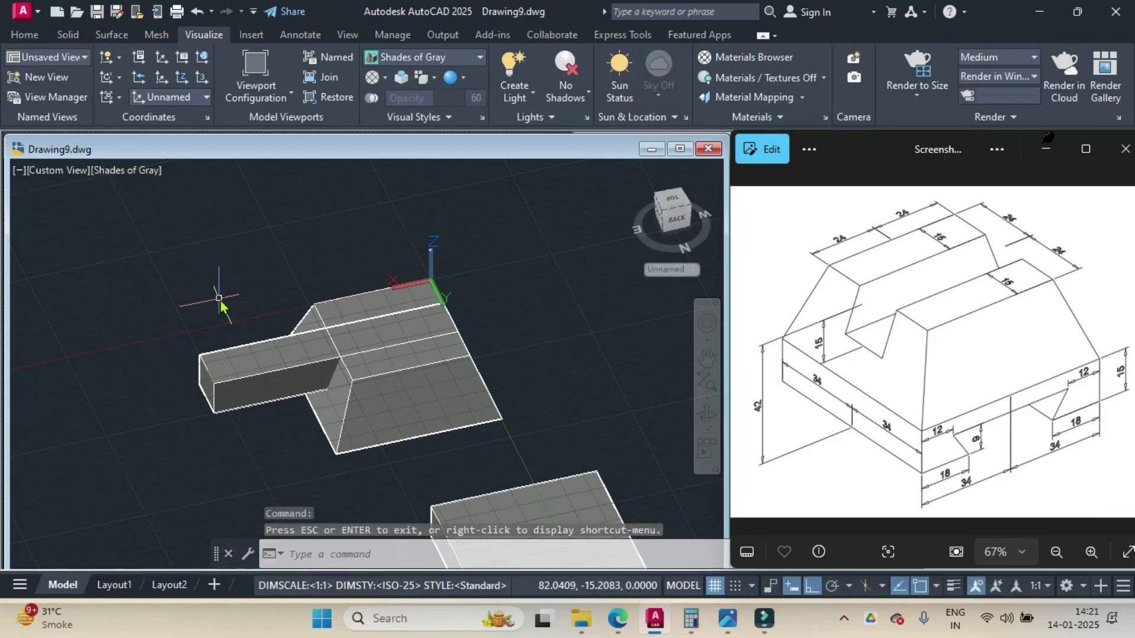
text(mov)
key(Return)
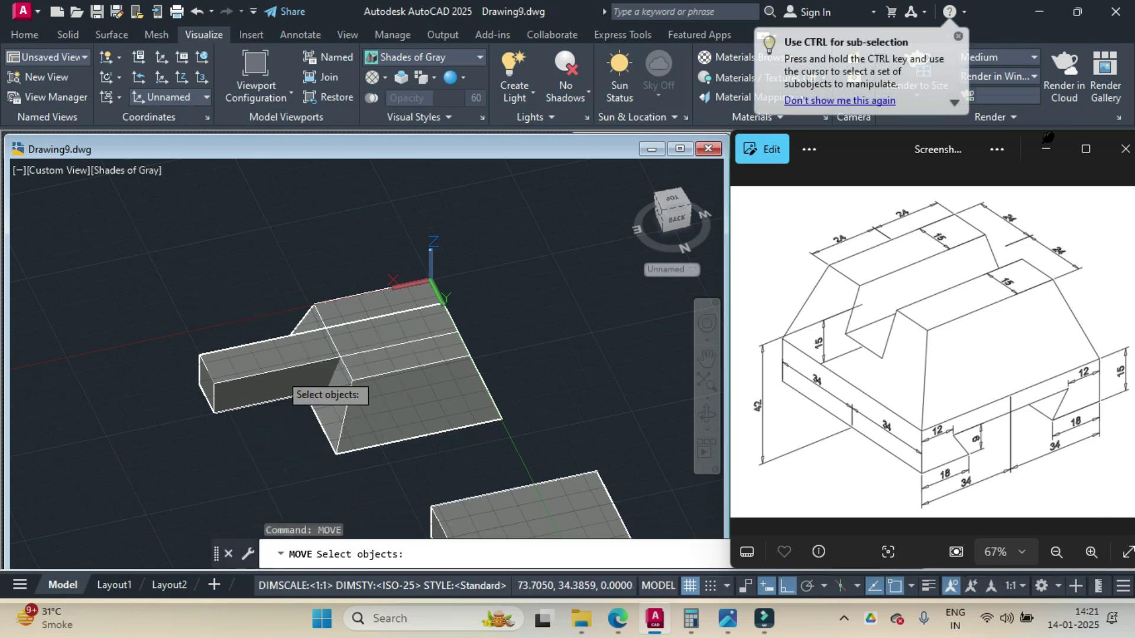
click(278, 372)
key(Return)
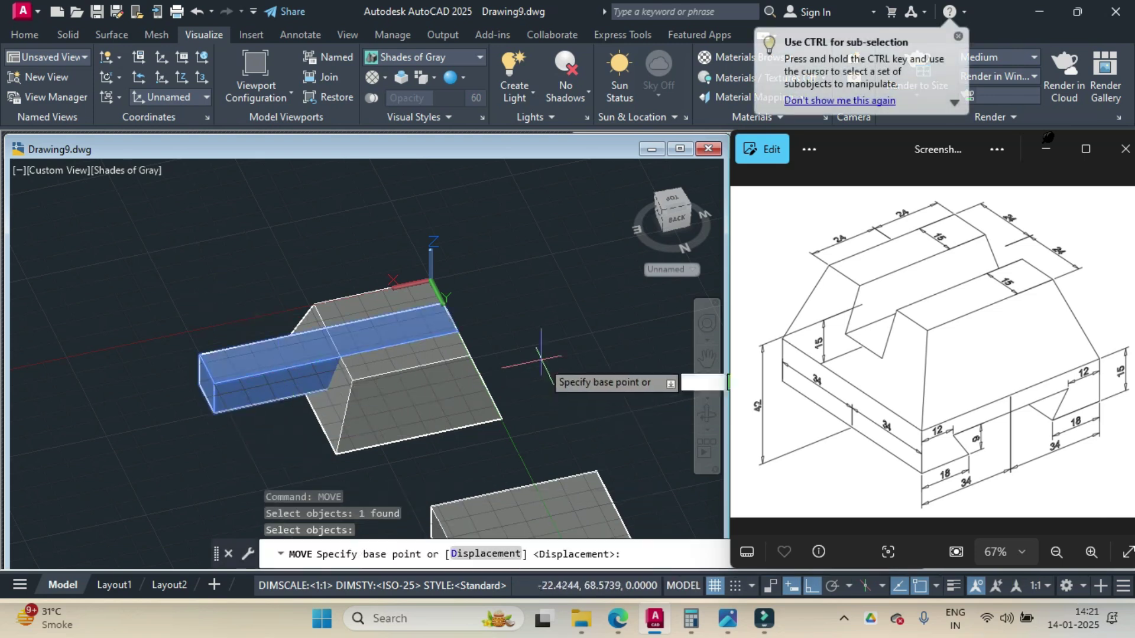
click(456, 302)
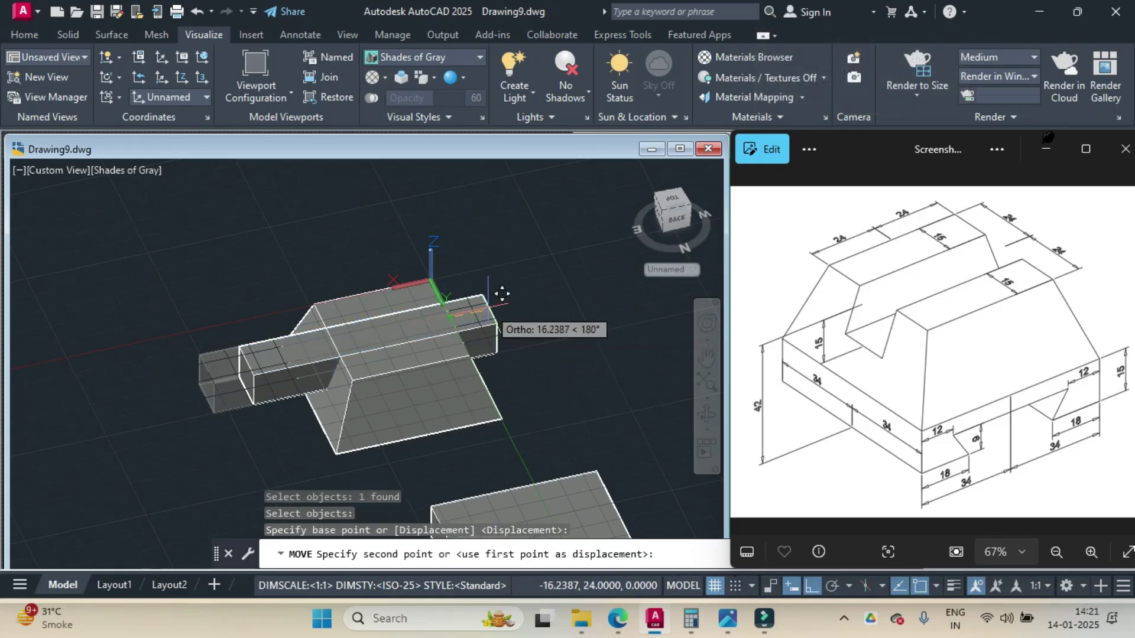
click(487, 307)
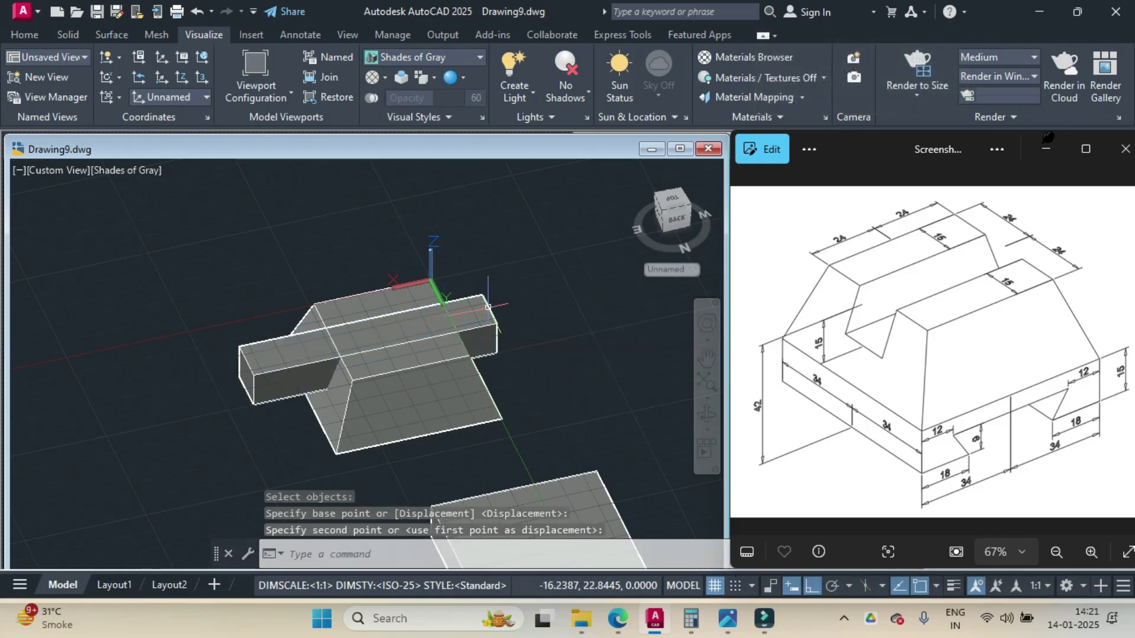
Step: Subtract the long 18 by 15 bar from the tapered solid to cut the slot through its top
click(707, 414)
drag(656, 413, 370, 383)
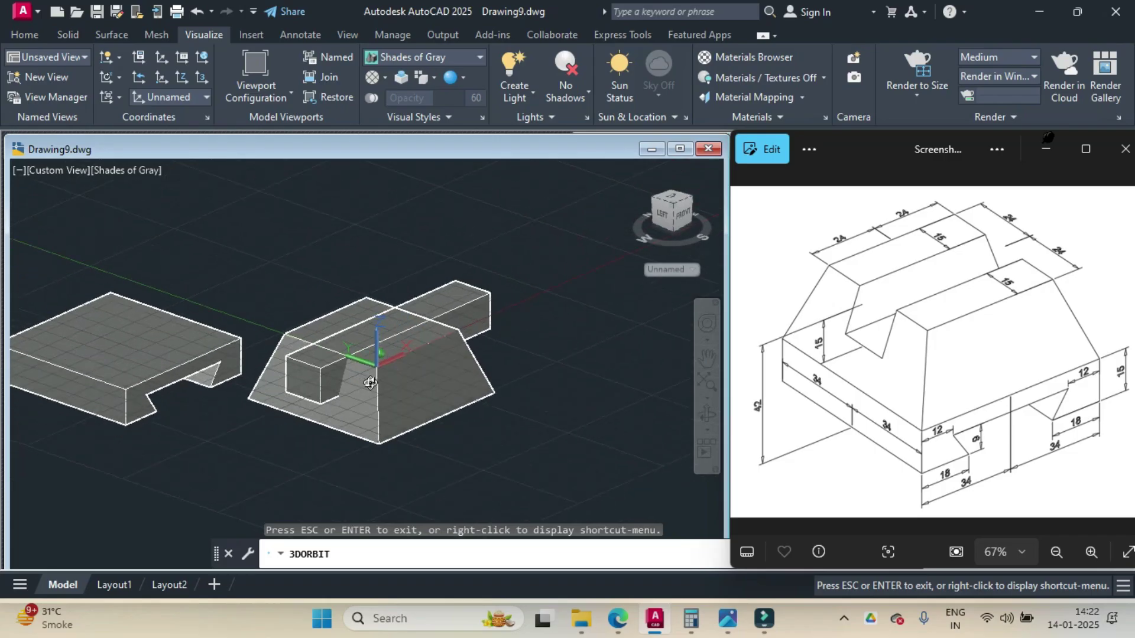
key(Escape)
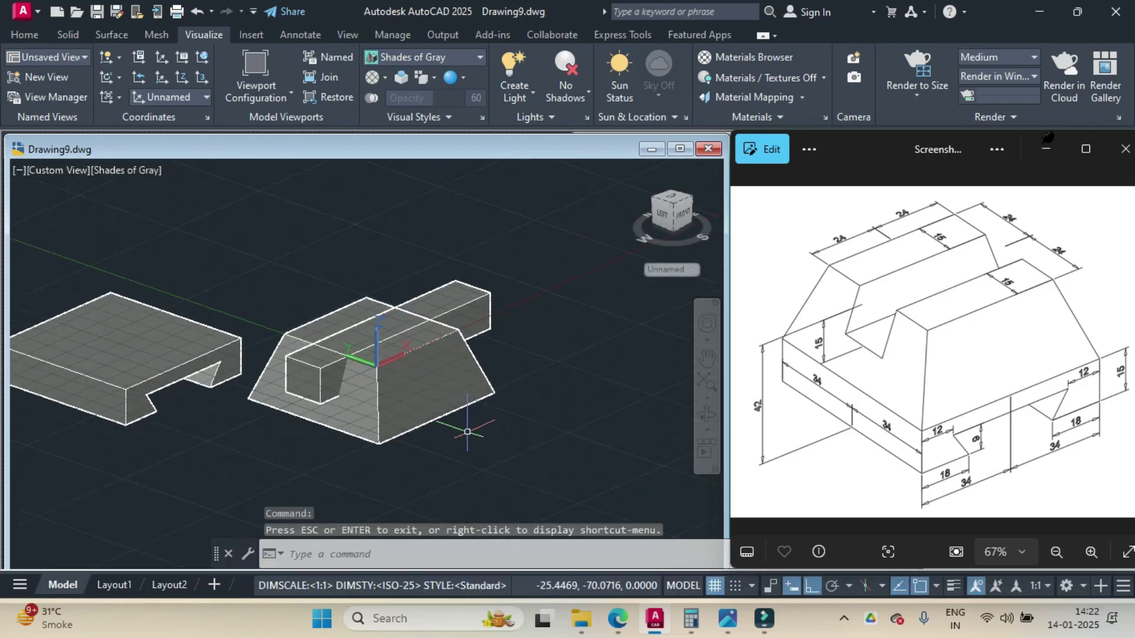
text(subtra)
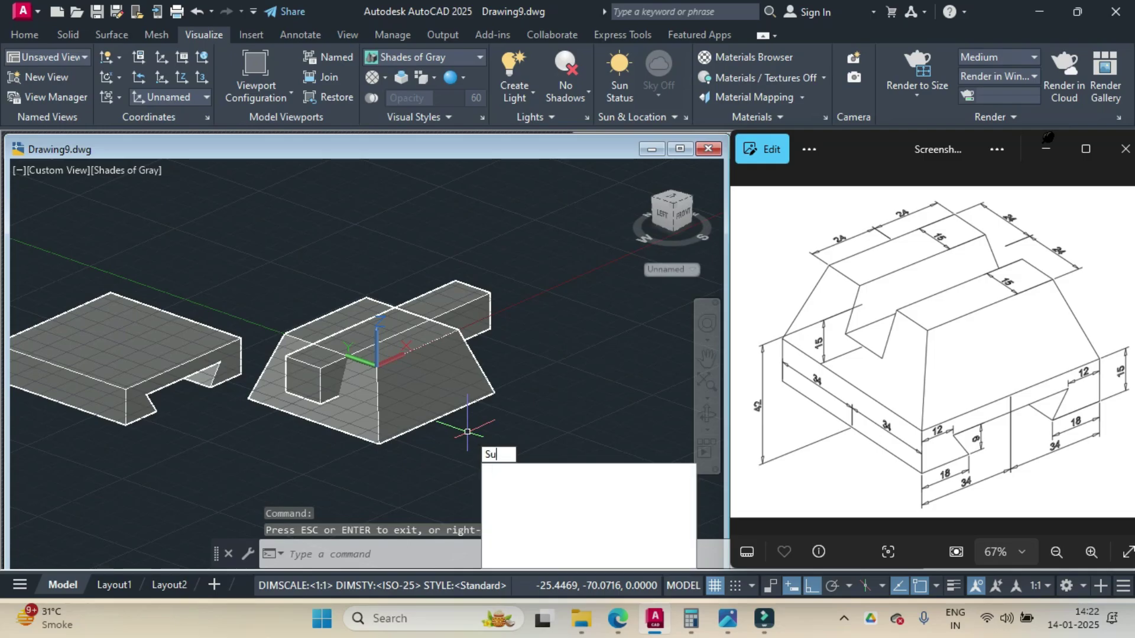
text(ct)
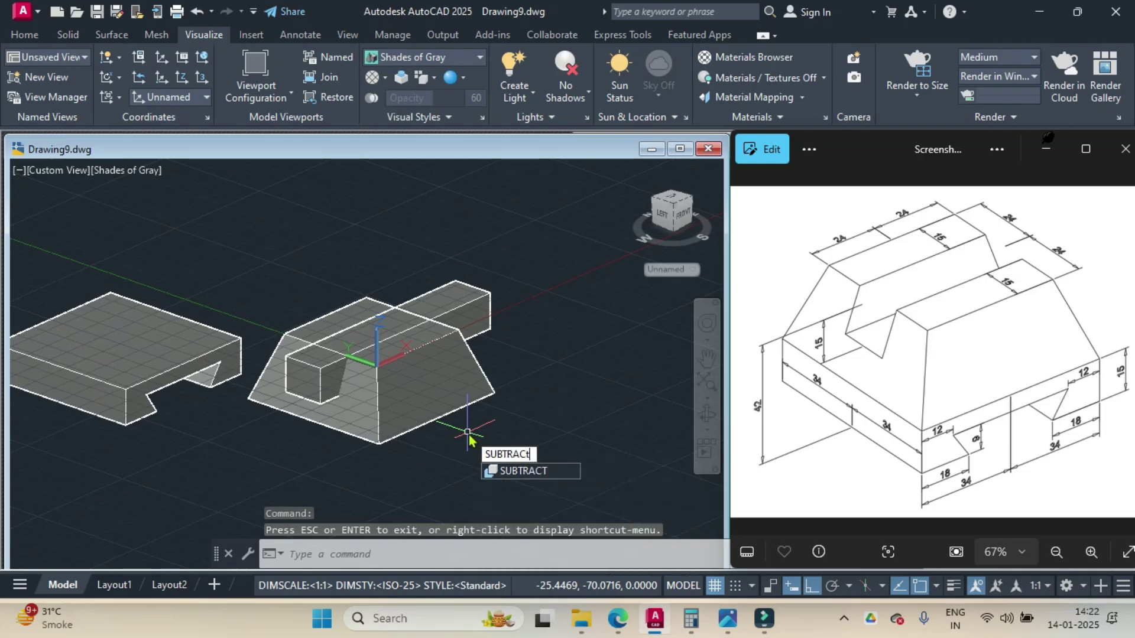
key(Return)
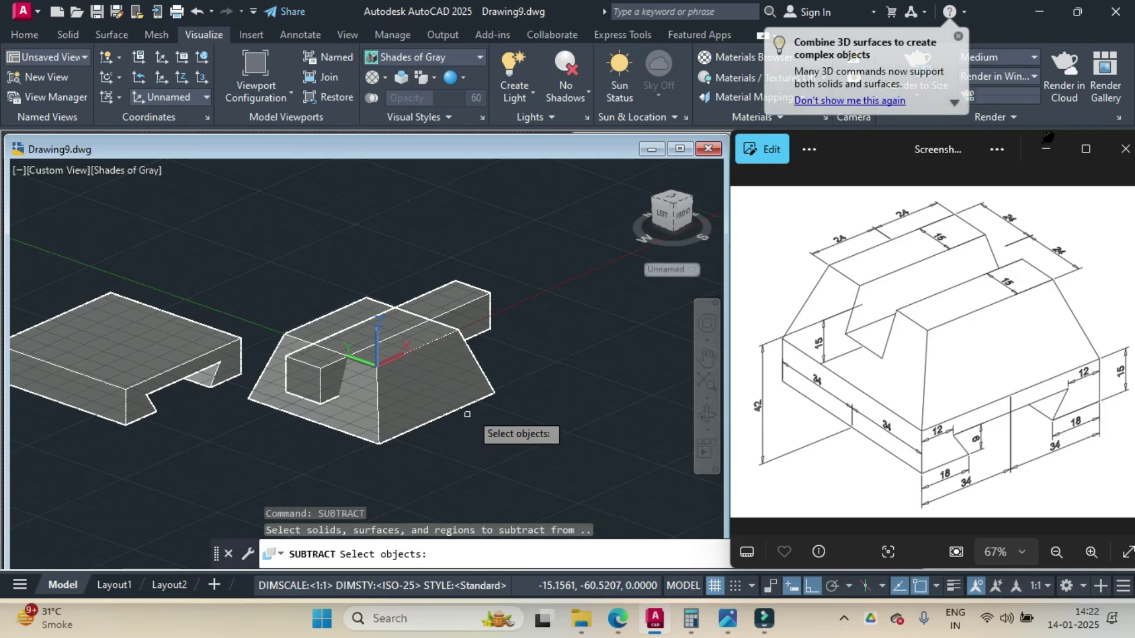
click(473, 403)
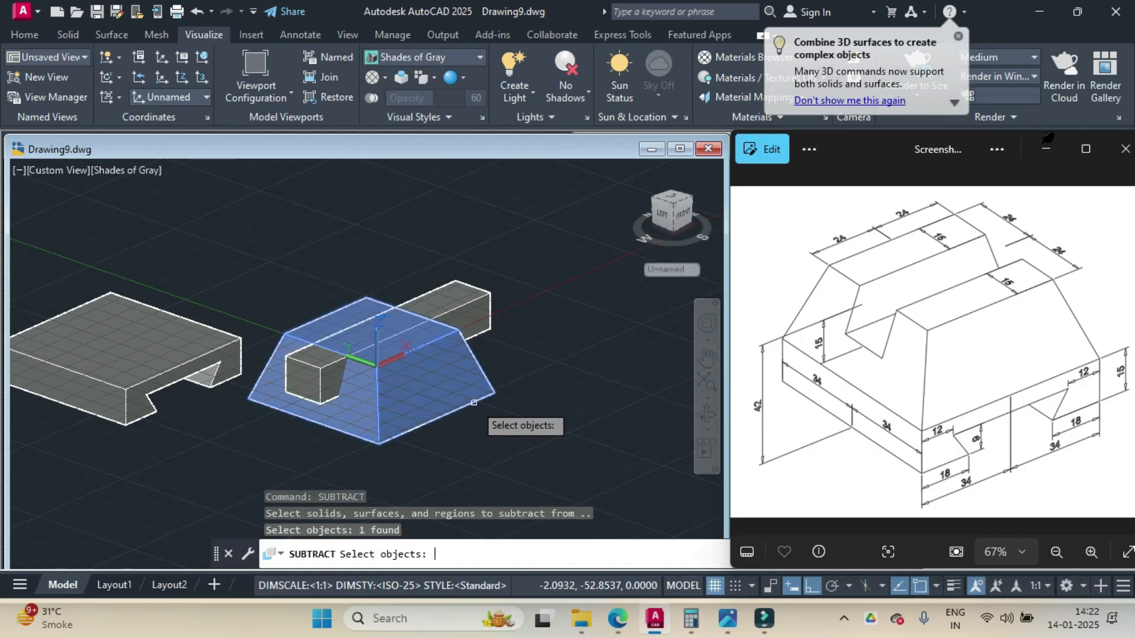
key(Return)
click(460, 306)
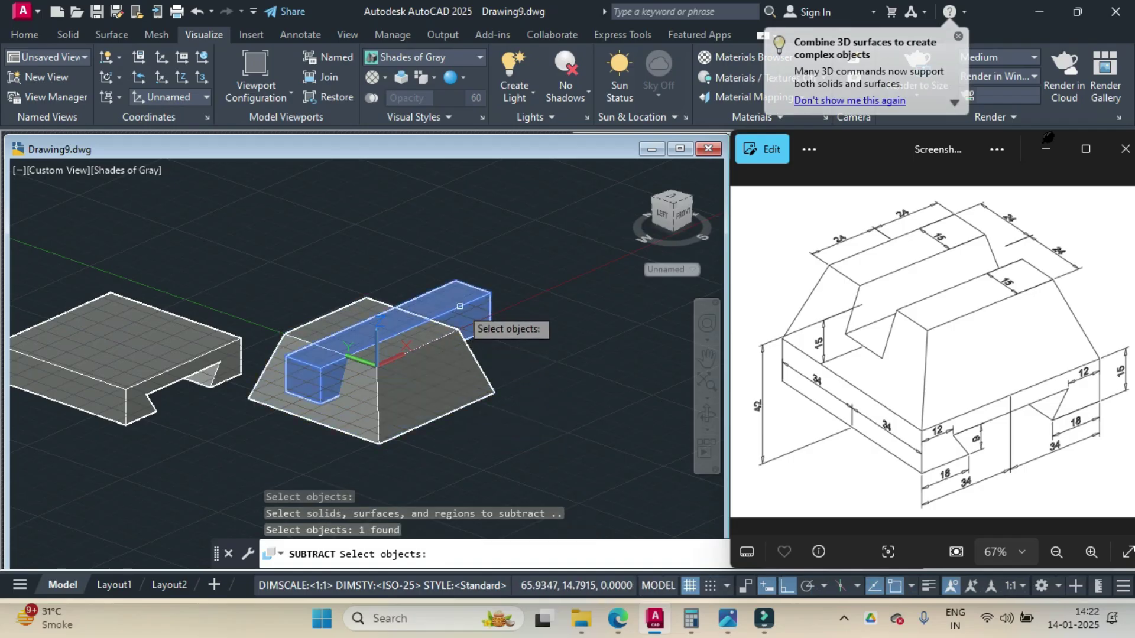
key(Return)
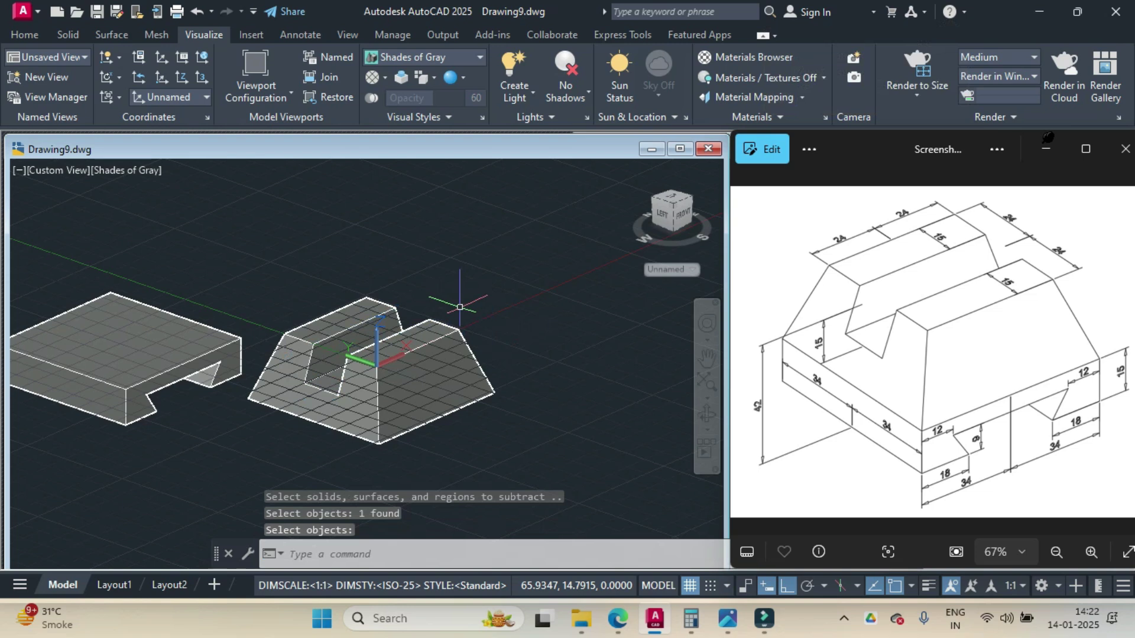
Step: Move the slotted tapered solid by its bottom outer corner onto the matching top corner of the dovetail base
scroll(382, 384, up, 3)
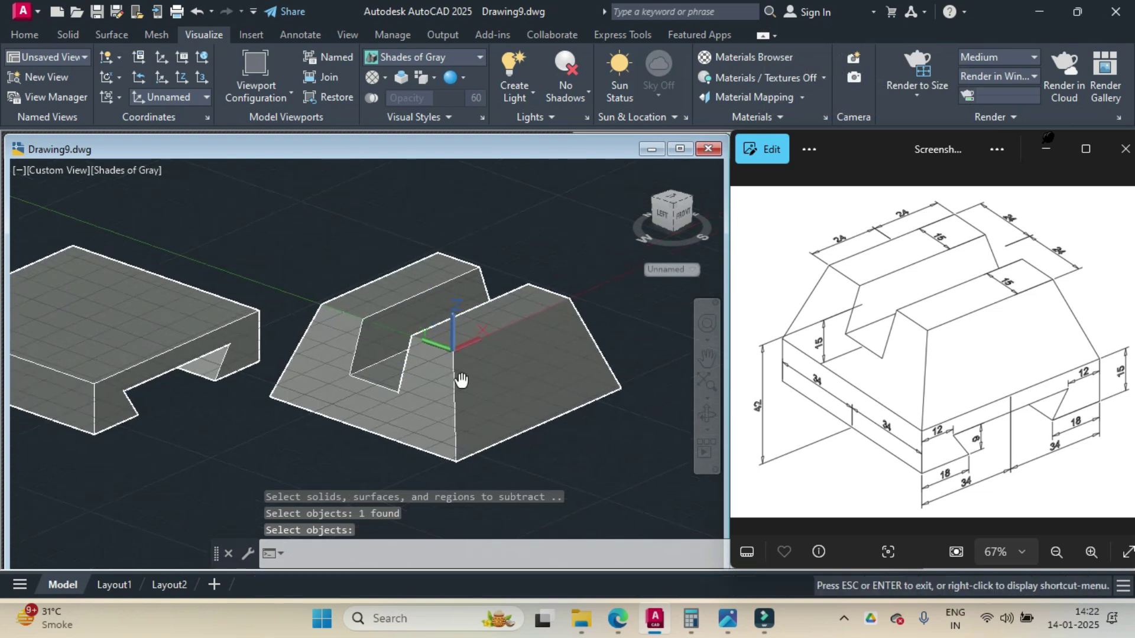
scroll(508, 400, down, 2)
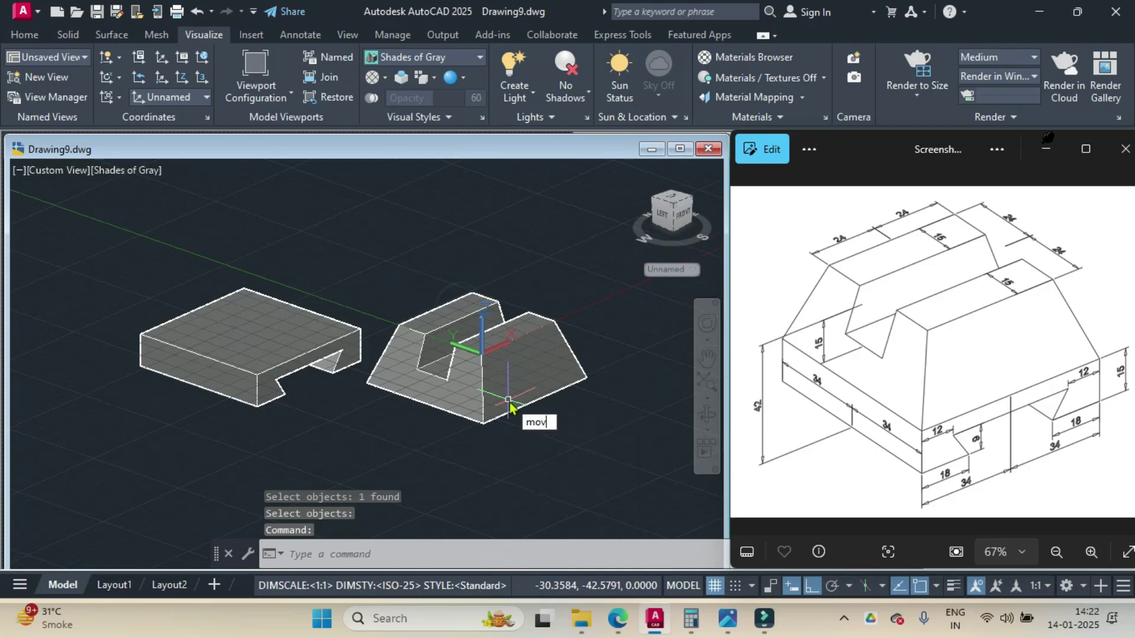
key(Return)
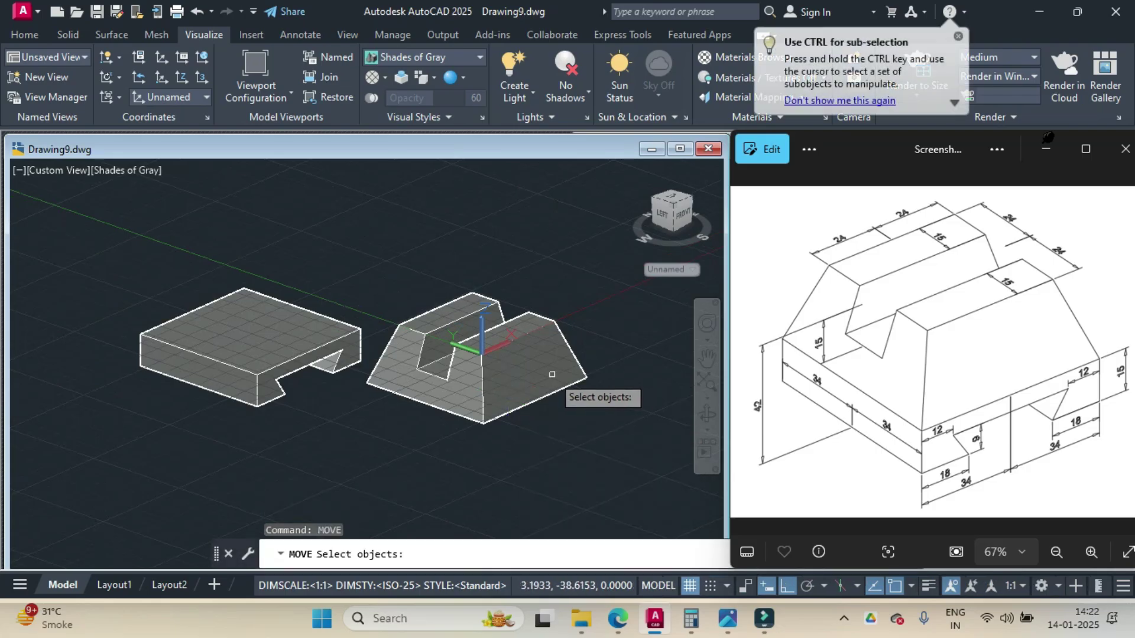
click(544, 400)
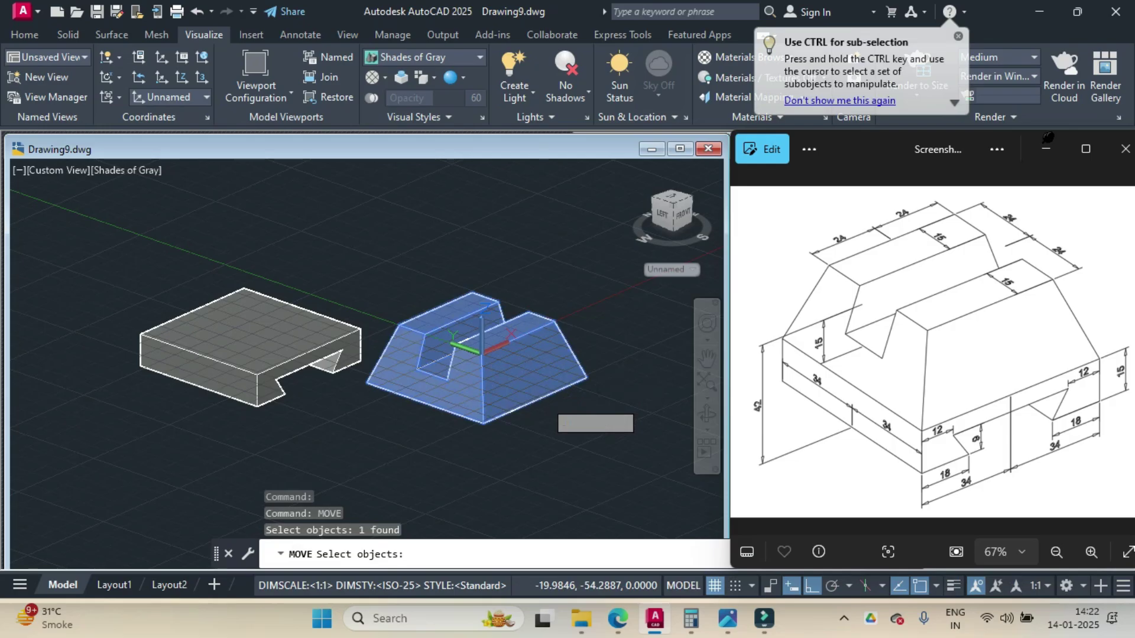
key(Return)
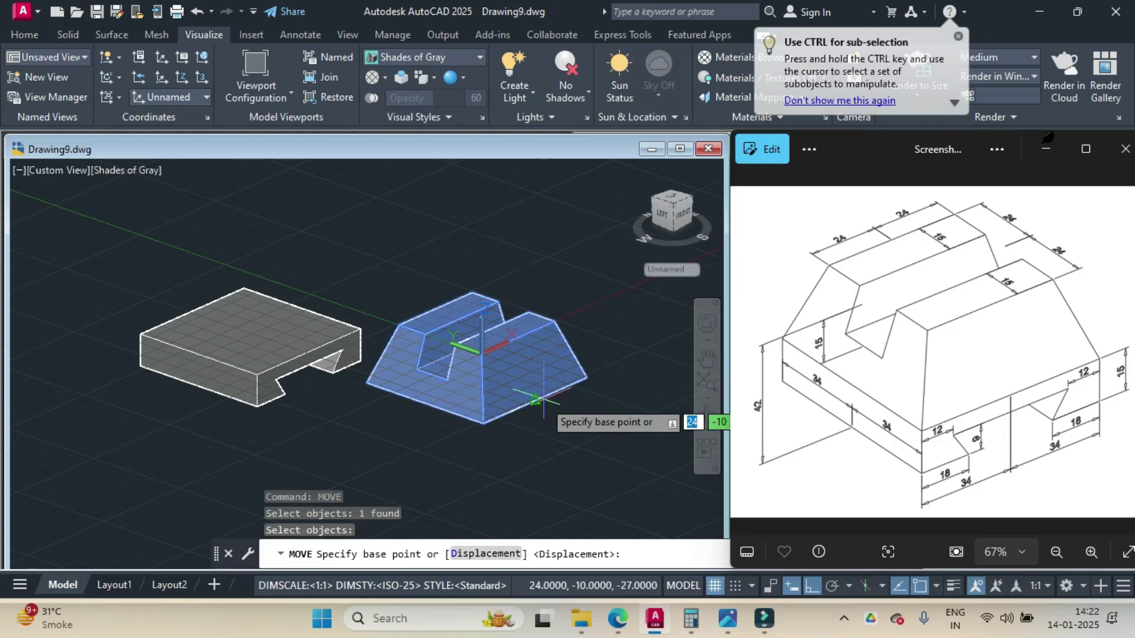
click(366, 383)
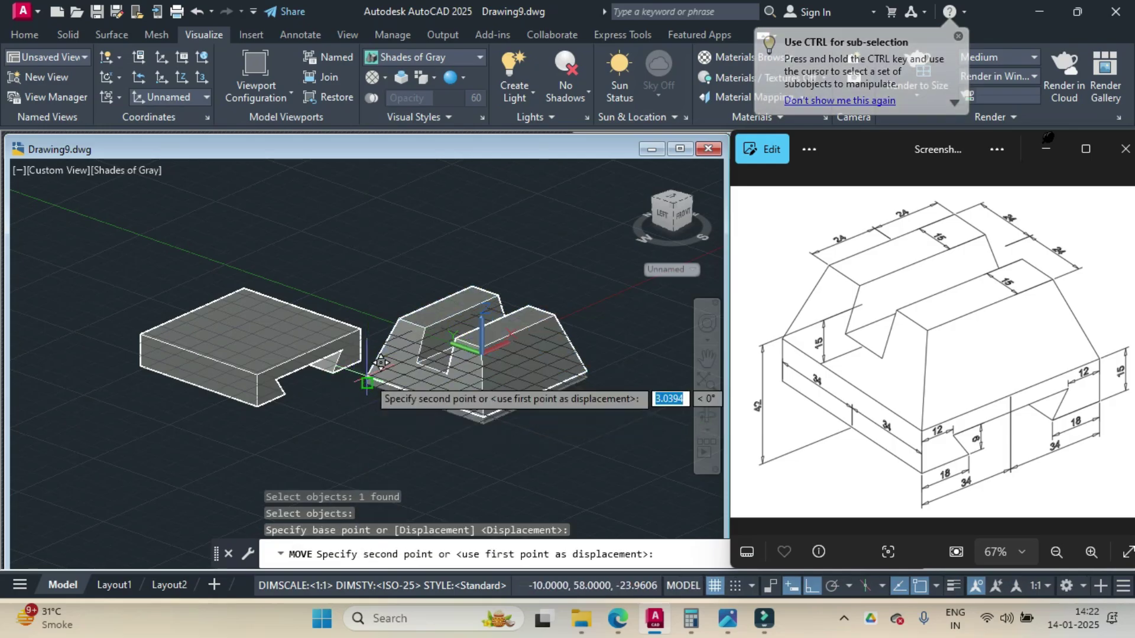
click(143, 335)
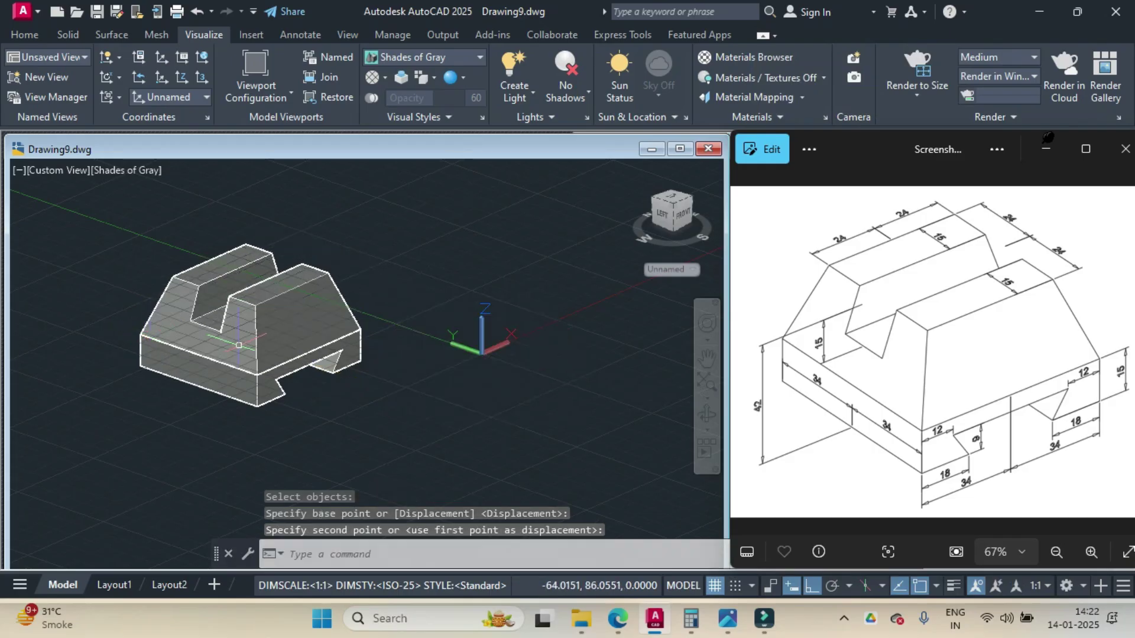
Step: Reset the UCS to World and union the tapered upper part with the dovetail base
scroll(238, 345, down, 2)
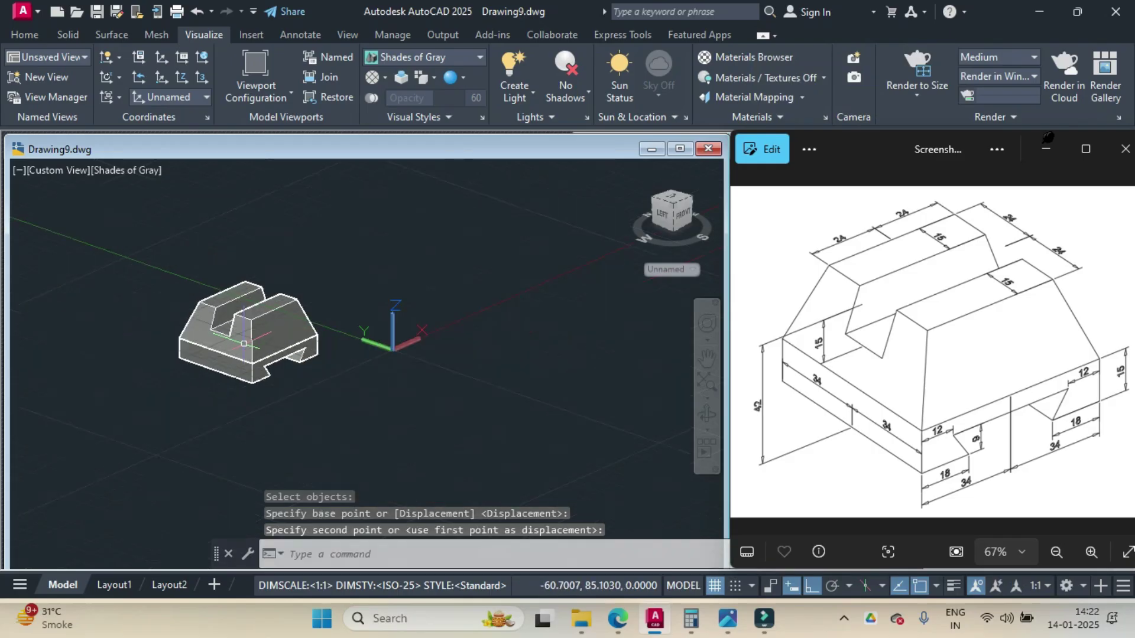
click(201, 60)
middle_drag(349, 266, 461, 286)
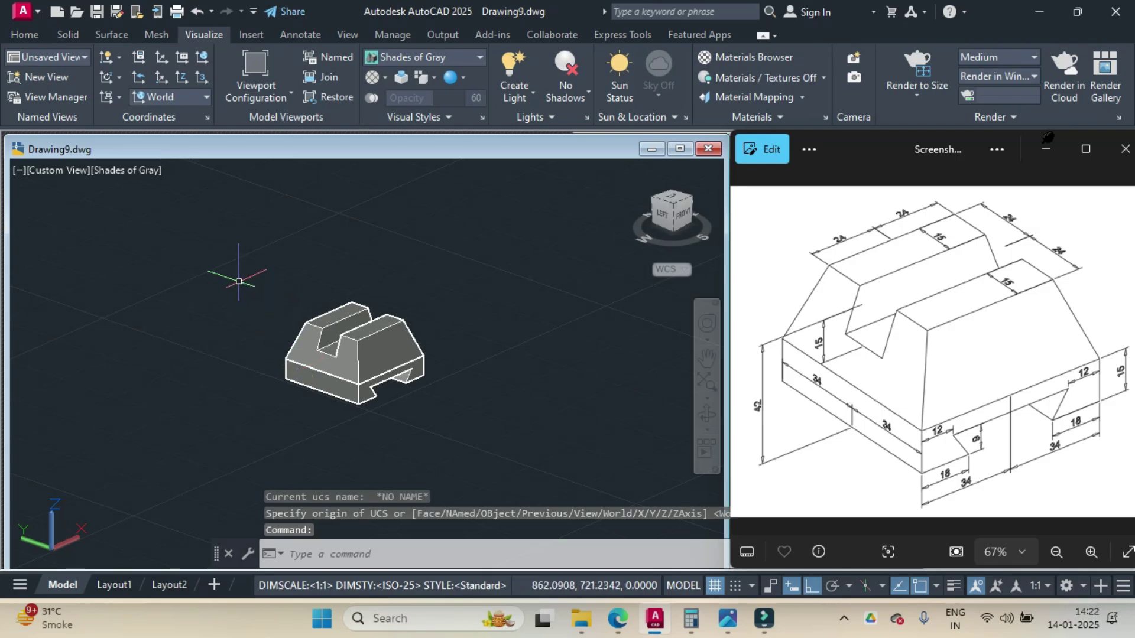
key(Return)
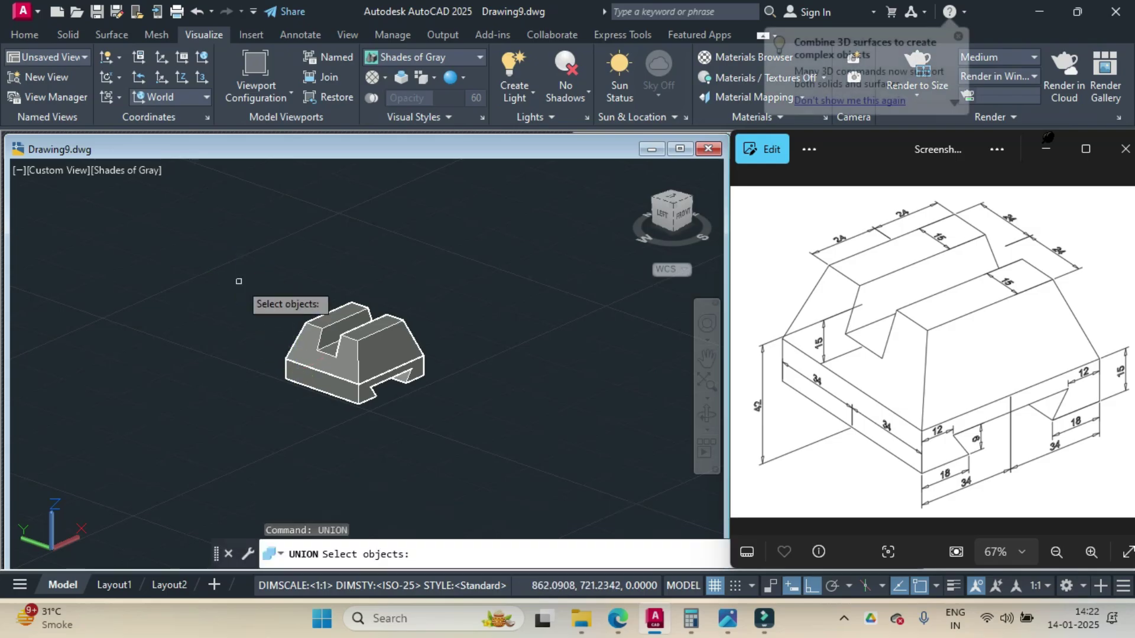
click(475, 444)
key(Return)
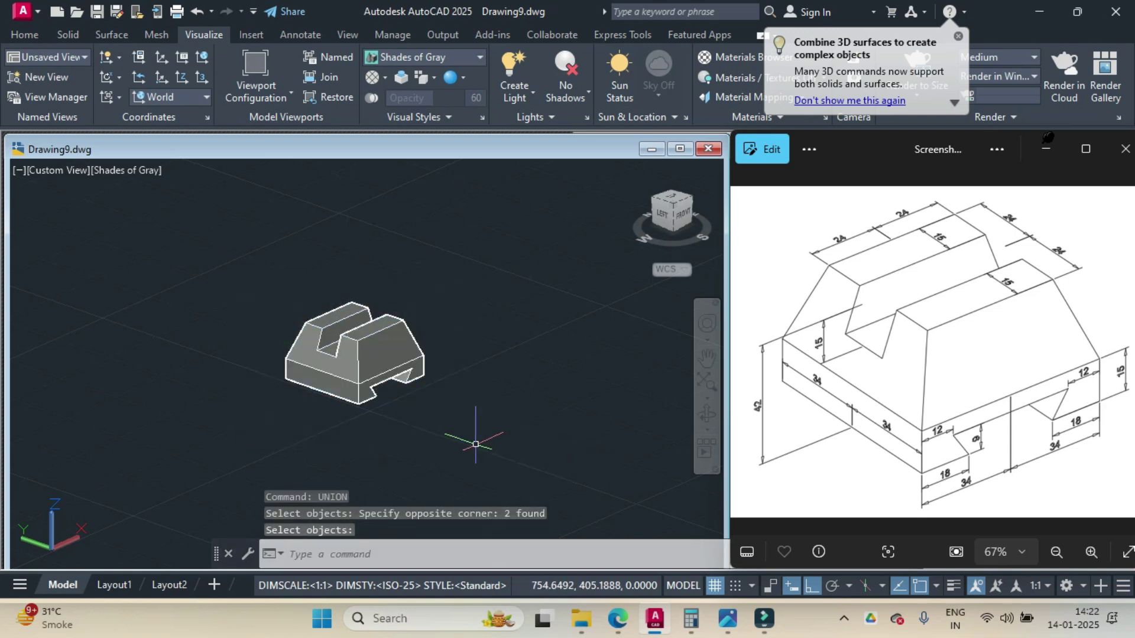
Step: Orbit around the finished block and compare its top slot, tapered sides and dovetail groove with the reference drawing
click(707, 415)
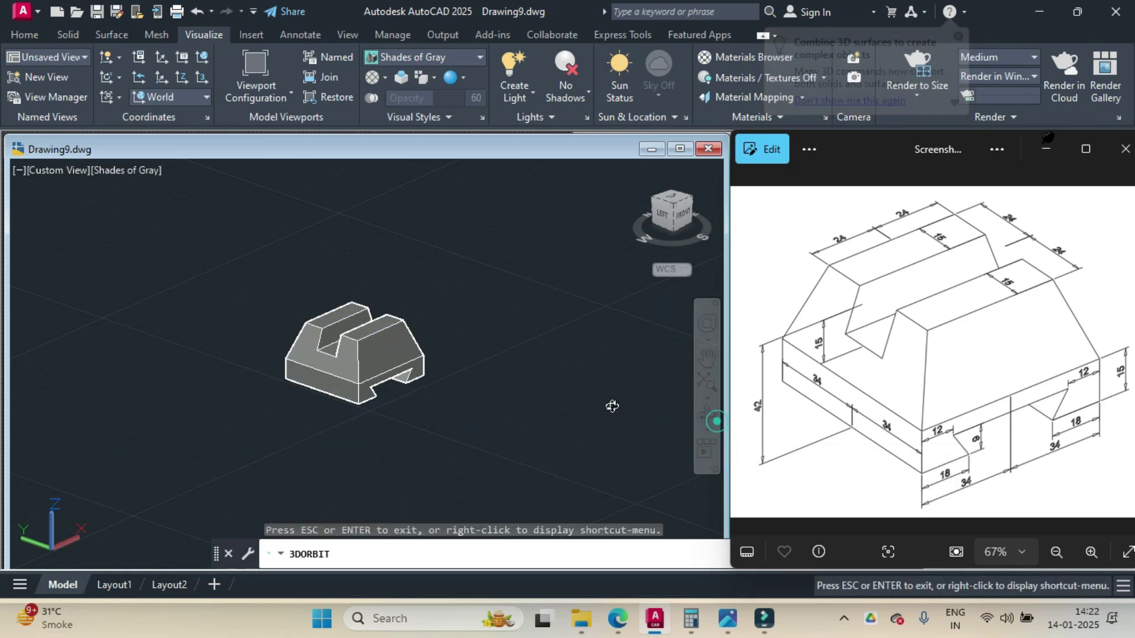
drag(581, 363, 260, 322)
scroll(415, 395, up, 6)
drag(85, 334, 62, 382)
drag(255, 388, 431, 347)
middle_drag(159, 268, 263, 317)
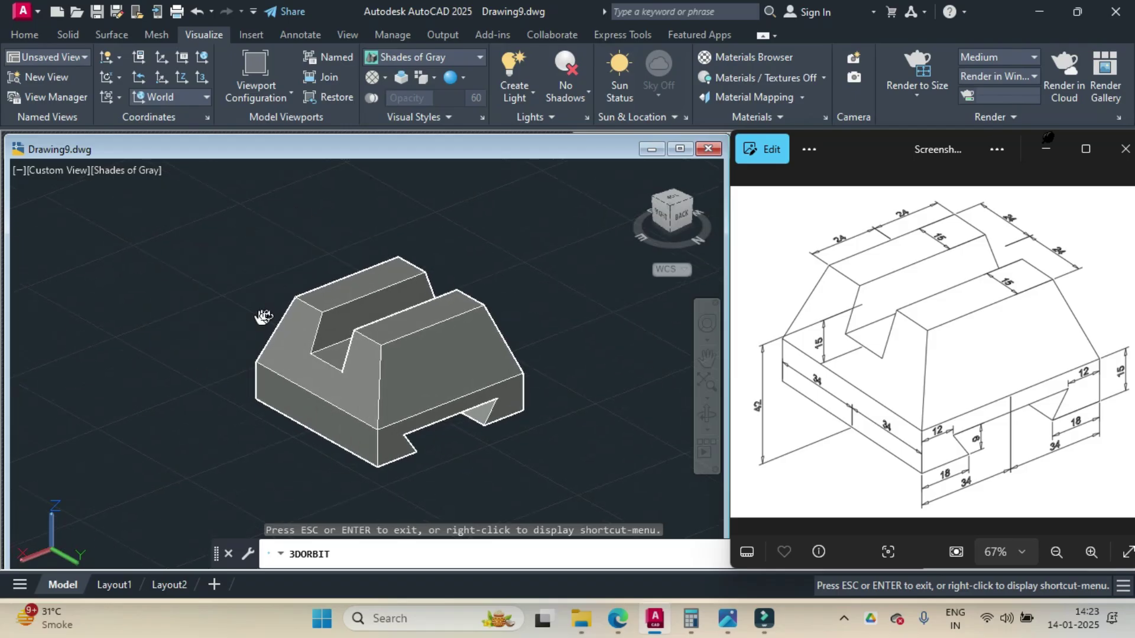
scroll(359, 375, up, 1)
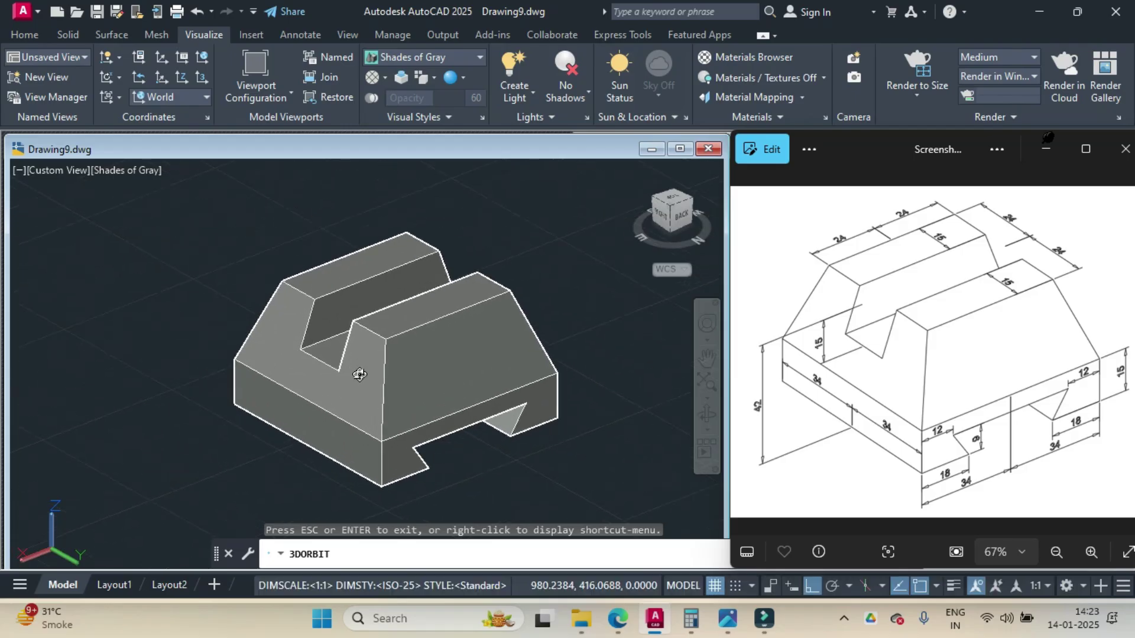
scroll(359, 375, up, 1)
scroll(360, 374, up, 1)
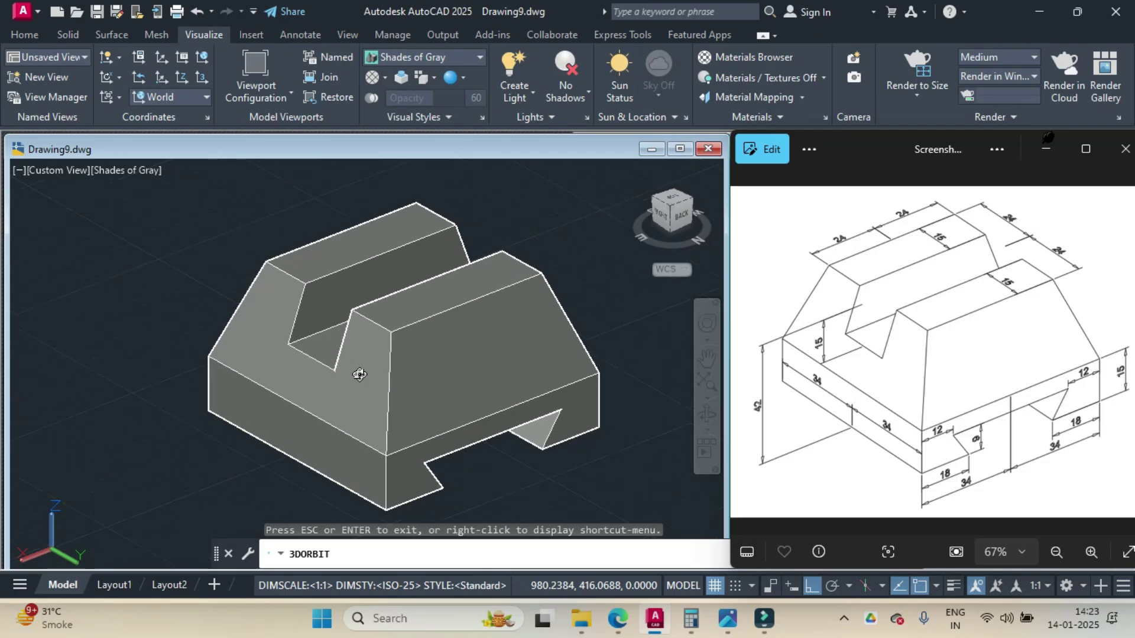